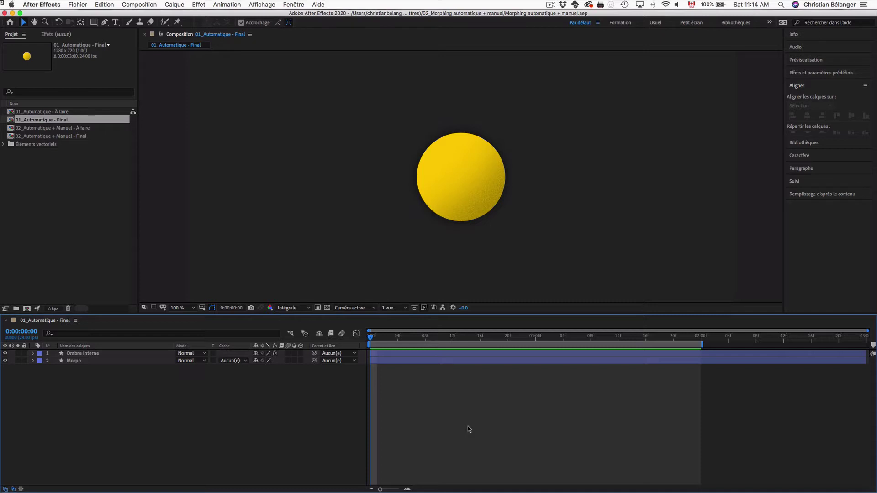
Step: Preview the circle-to-triangle morph in 01_Automatique - Final, then select 02_Automatique + Manuel - Final
key("space")
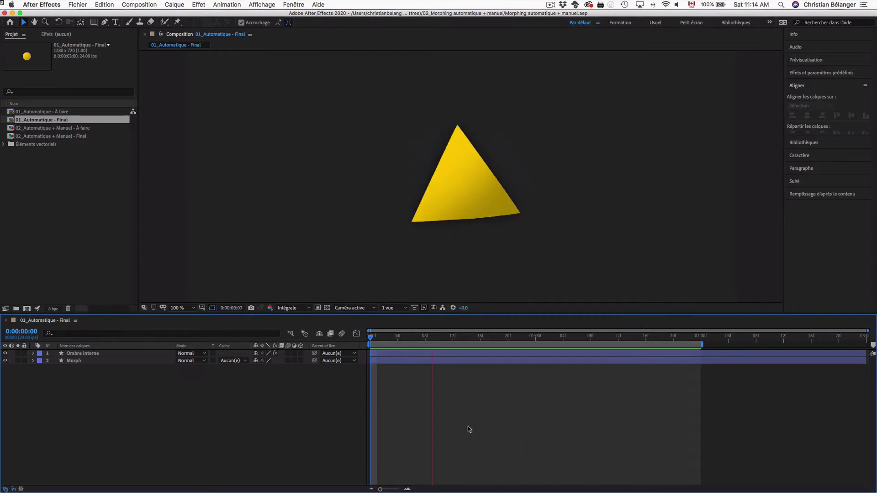
key("space")
left_click(86, 136)
Step: Open 02_Automatique + Manuel - Final, preview the tree morph and park at 0:00:00:20
double_click(86, 136)
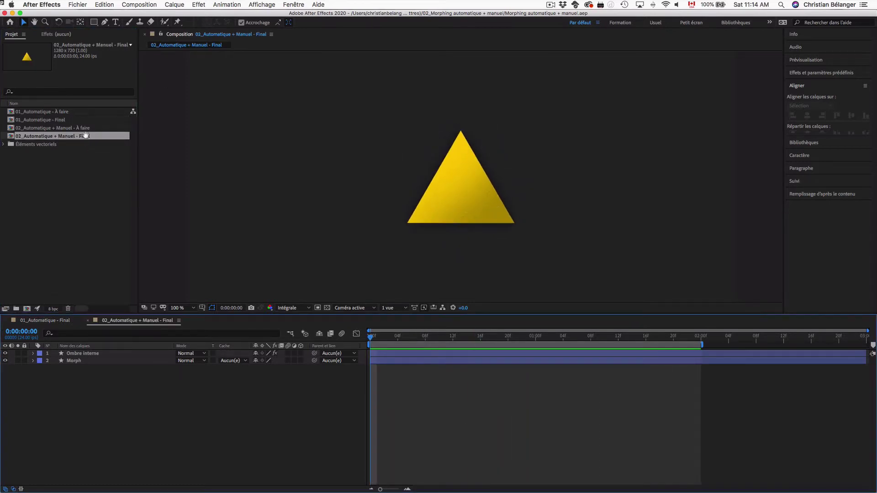
key("space")
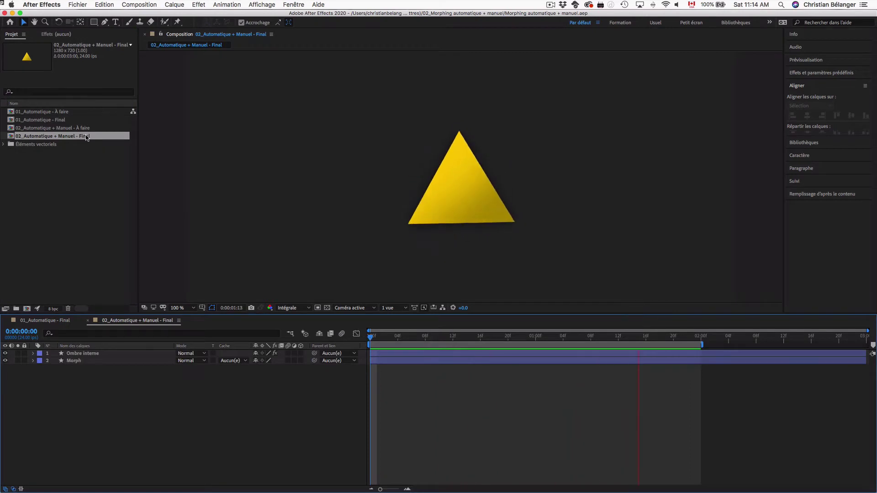
key("space")
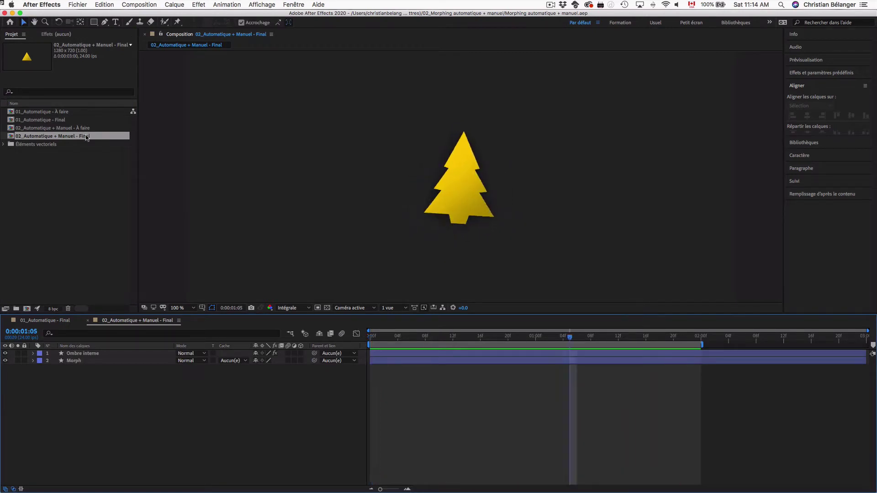
left_click_drag(570, 338, 507, 340)
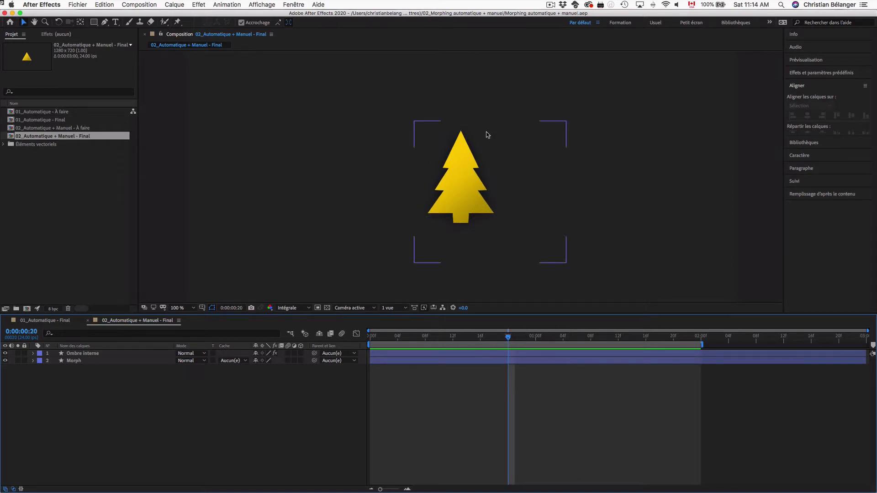
Step: Lock Ombre interne and test-drag a trunk vertex on the Morph layer, then undo it
left_click(464, 208)
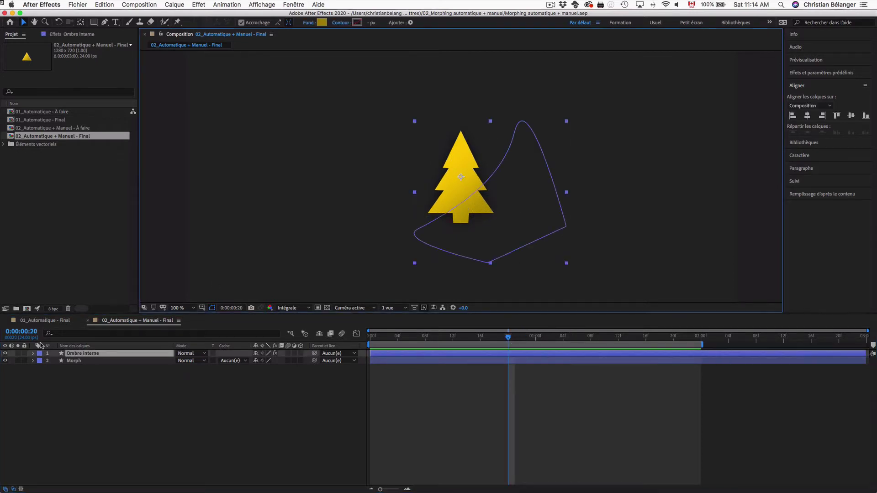
left_click(24, 353)
left_click(462, 196)
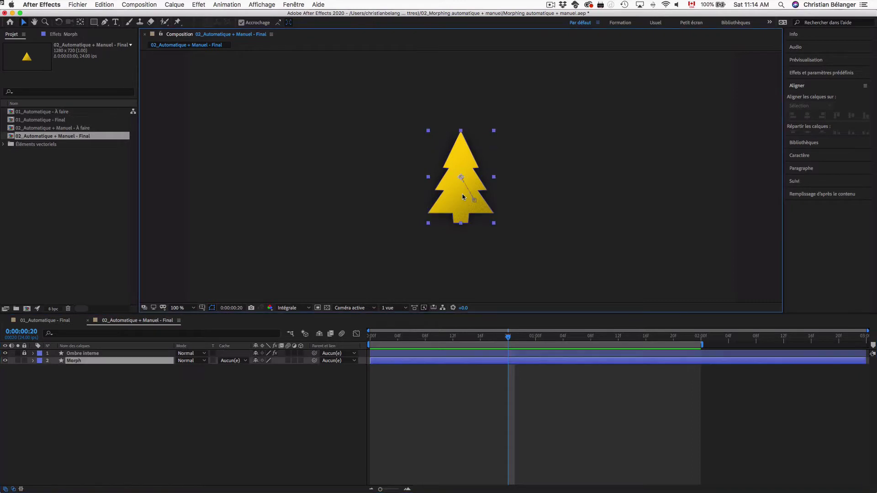
key("g")
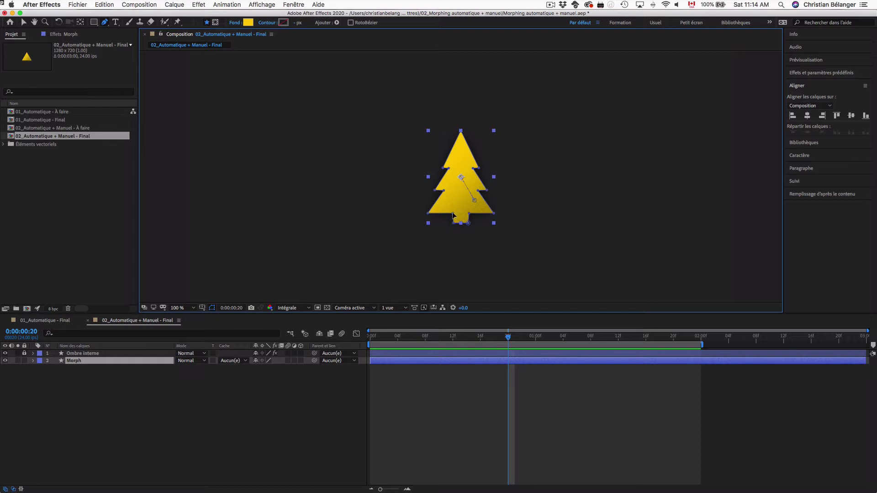
left_click_drag(453, 223, 441, 225)
key("super+z")
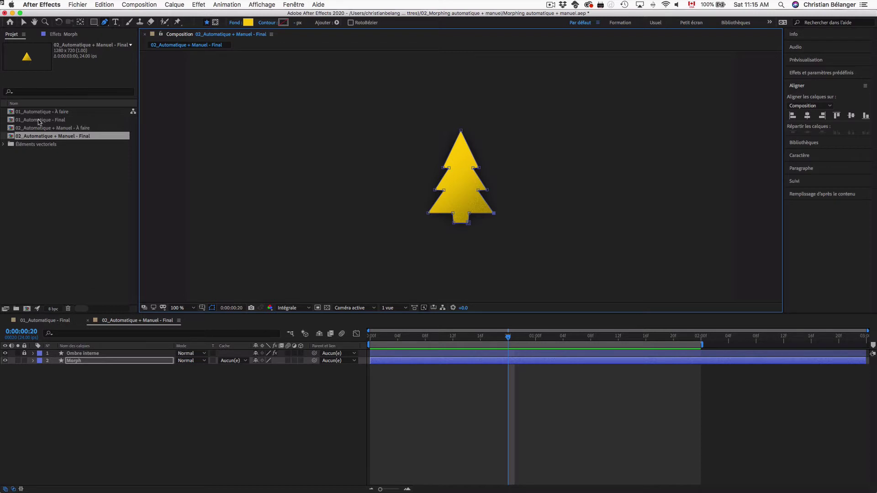
Step: Open 01_Automatique - Final, reveal keyframed properties with U and scrub the circle-to-triangle morph
double_click(39, 120)
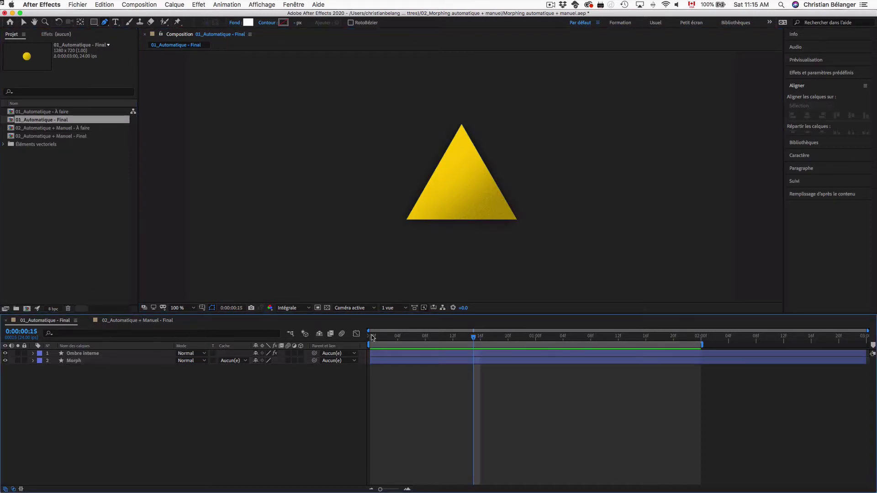
key("u")
left_click(370, 338)
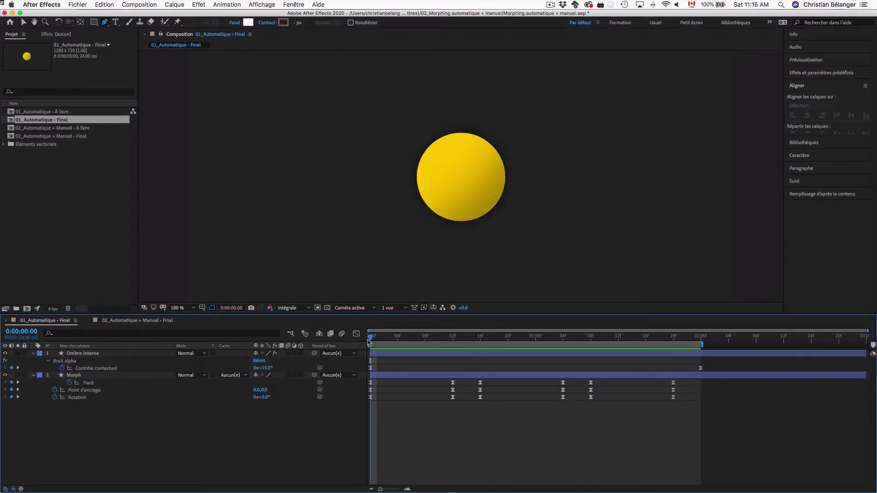
mouse_move(368, 340)
left_mouse_down()
mouse_move(695, 340)
mouse_move(453, 338)
left_mouse_up()
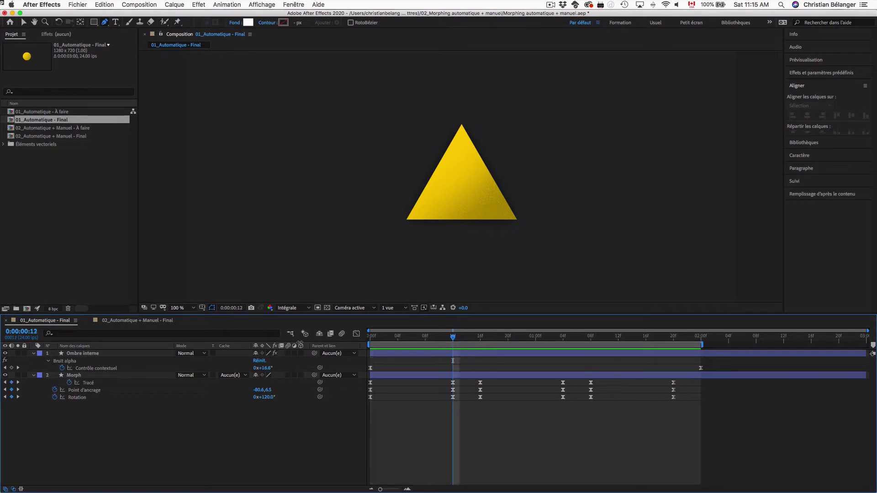
Step: Lock Ombre interne, select Morph's Point d'ancrage and Rotation keyframes, scrub, then deselect
left_click(73, 354)
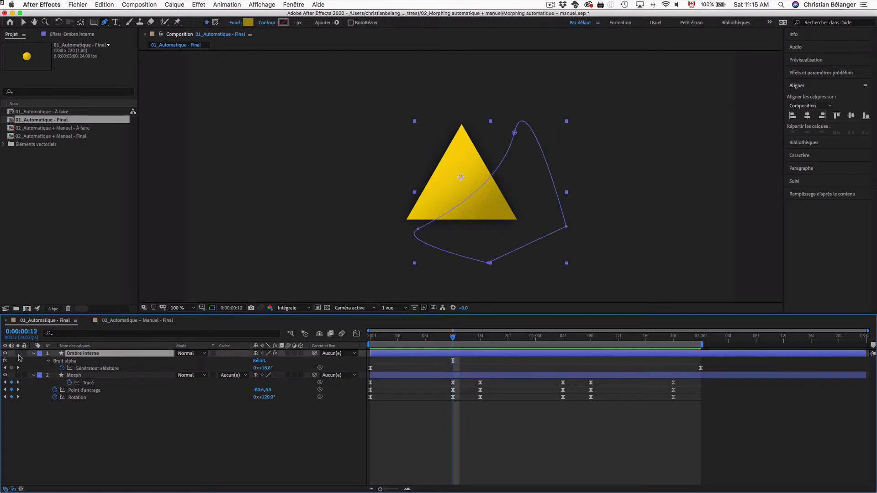
left_click(25, 353)
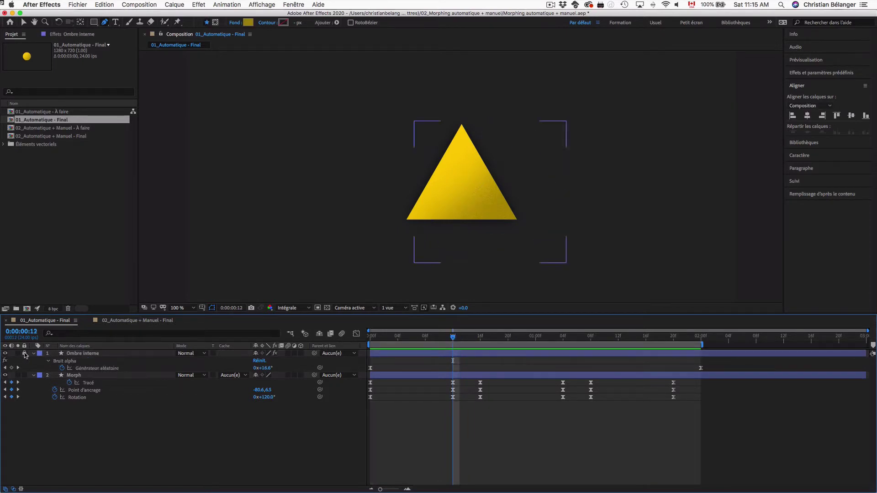
left_click(85, 376)
left_click(86, 390)
left_click(80, 398, "shift")
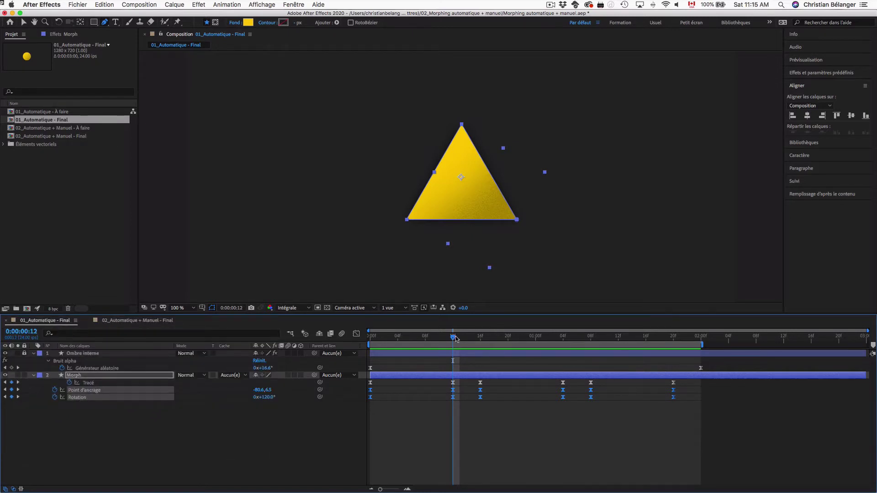
mouse_move(457, 339)
left_mouse_down()
mouse_move(668, 345)
mouse_move(365, 365)
left_mouse_up()
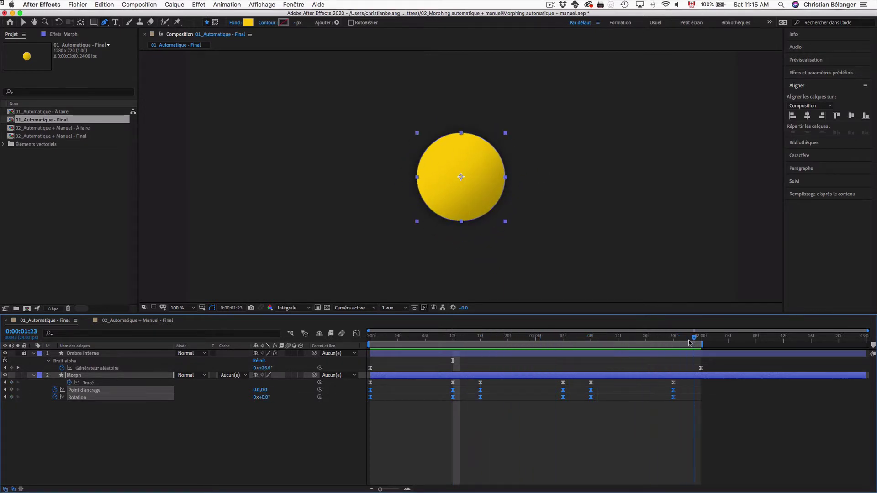
left_click(432, 437)
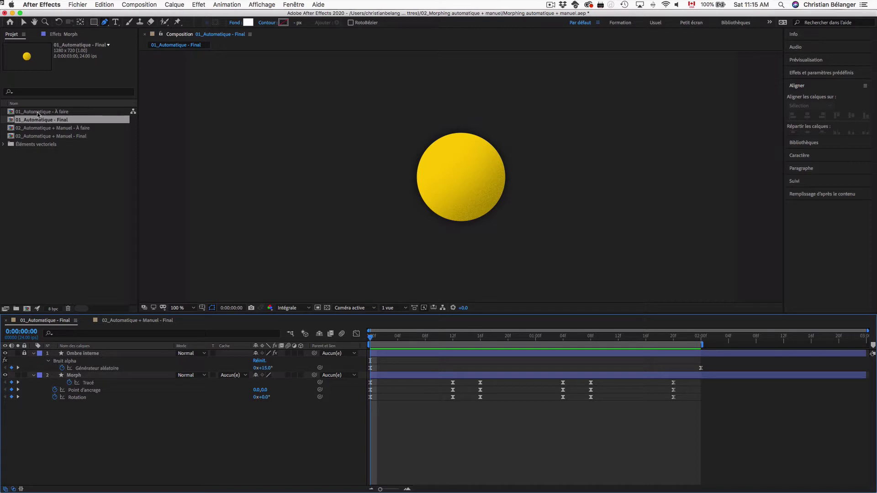
Step: Open 01_Automatique - À faire, hiding Cercle and Triangle and leaving only Carré visible
double_click(51, 114)
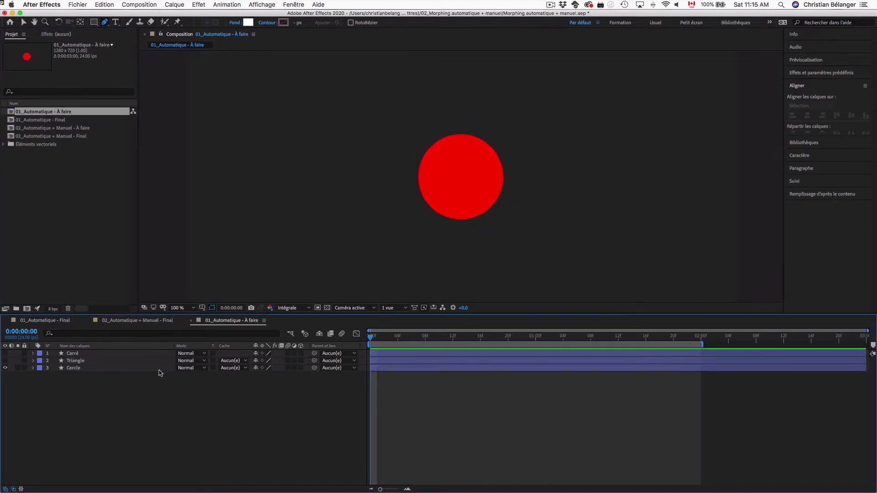
left_click(85, 354)
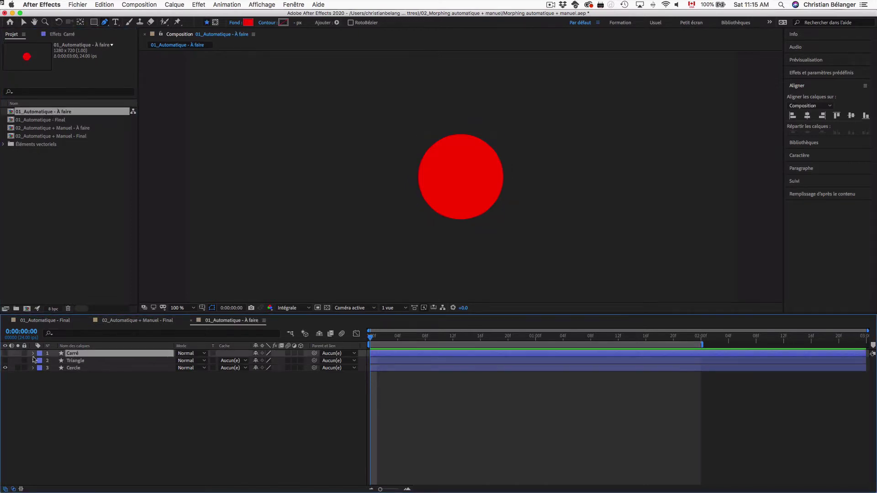
left_click(6, 367)
left_click(5, 360)
left_click(6, 361)
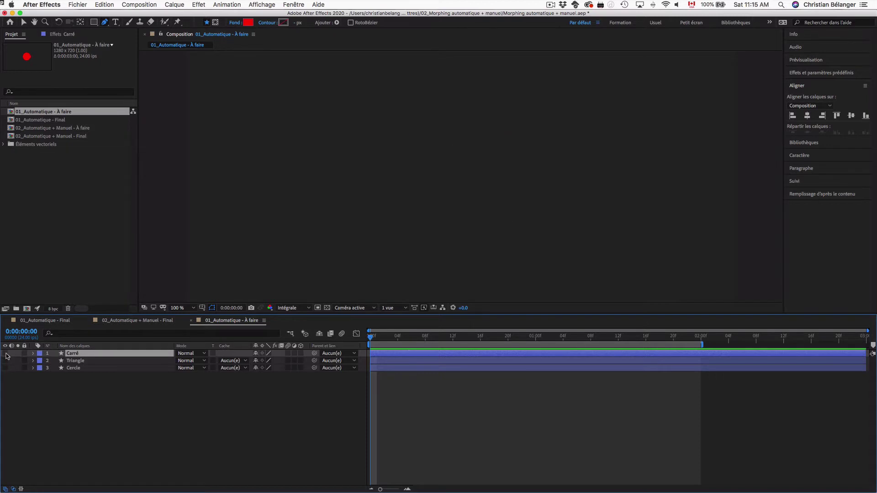
left_click(5, 353)
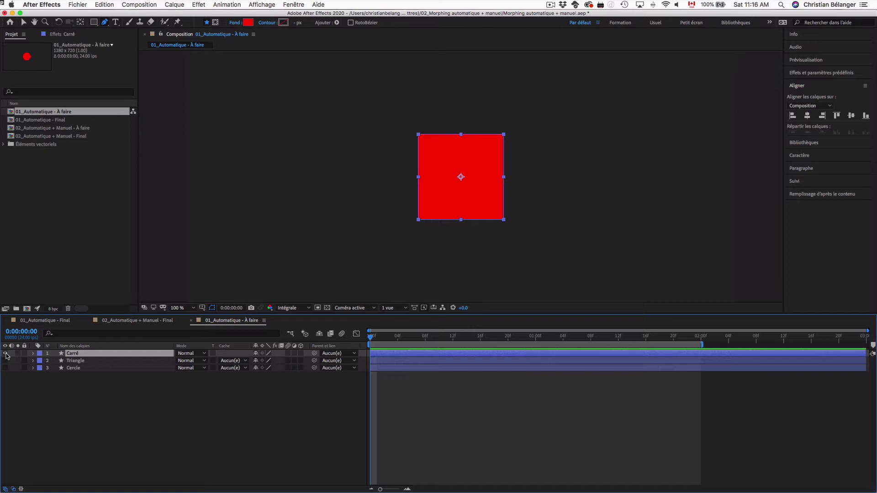
Step: Expand Carré's Contenu > Rectangle 1 > Tracé rectangulaire 1 and inspect Taille, Position and Arrondi
left_click(33, 353)
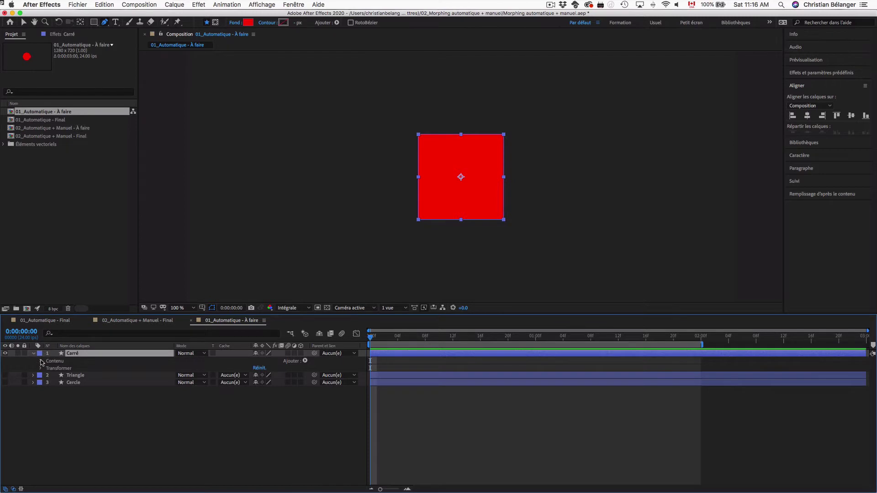
left_click(41, 361)
left_click(48, 368)
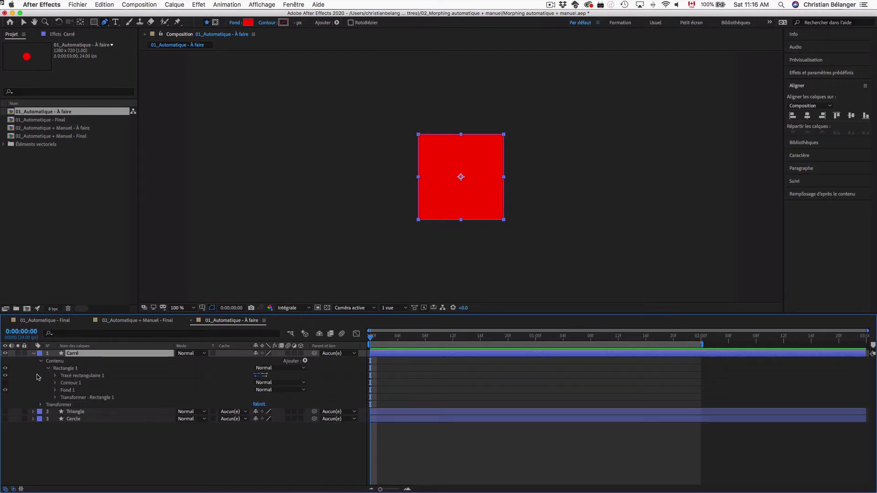
left_click(55, 376)
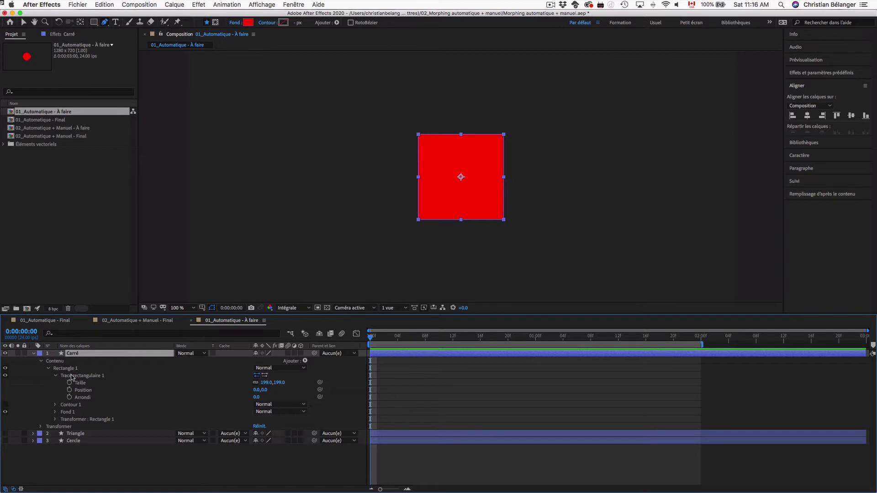
left_click(90, 377)
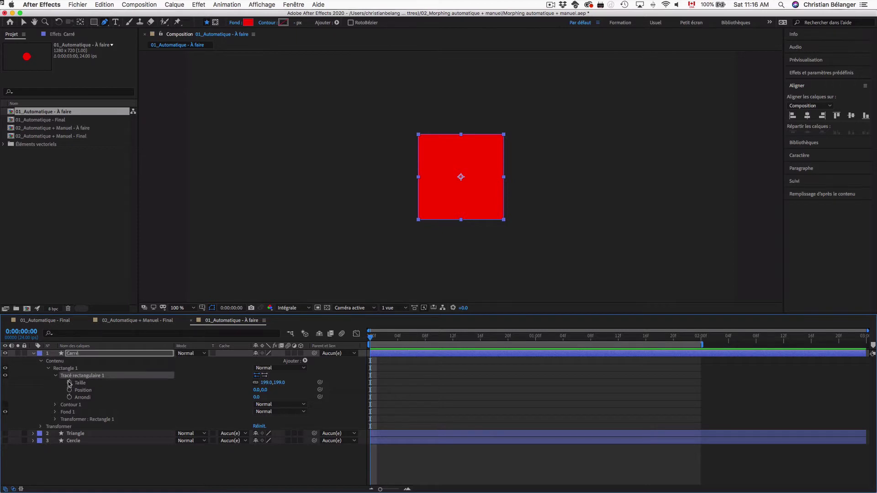
left_click(83, 383)
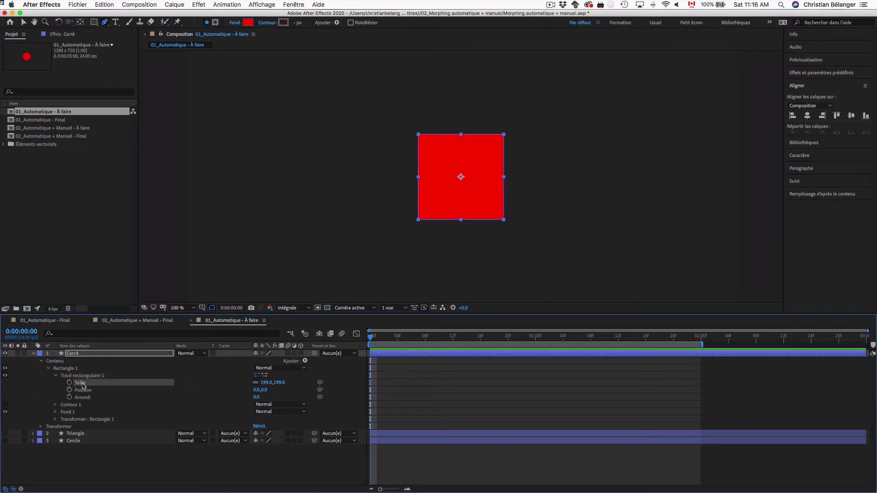
left_click(82, 396)
left_click(83, 391)
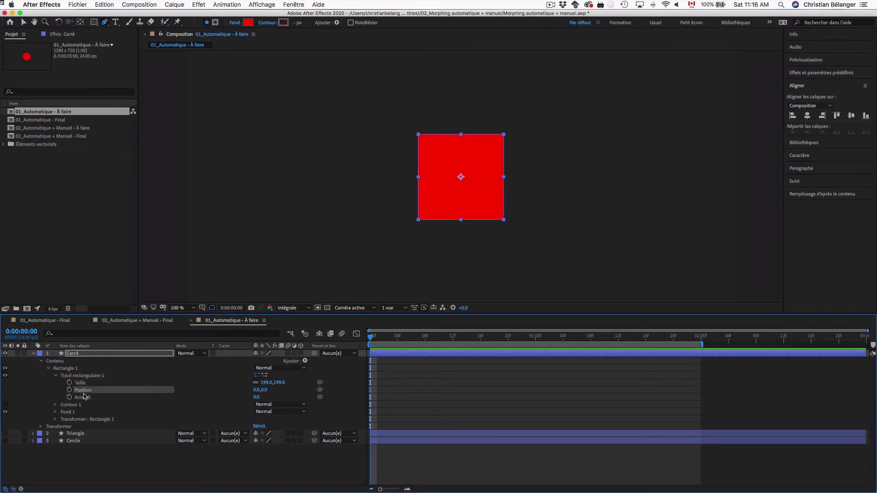
left_click(84, 399)
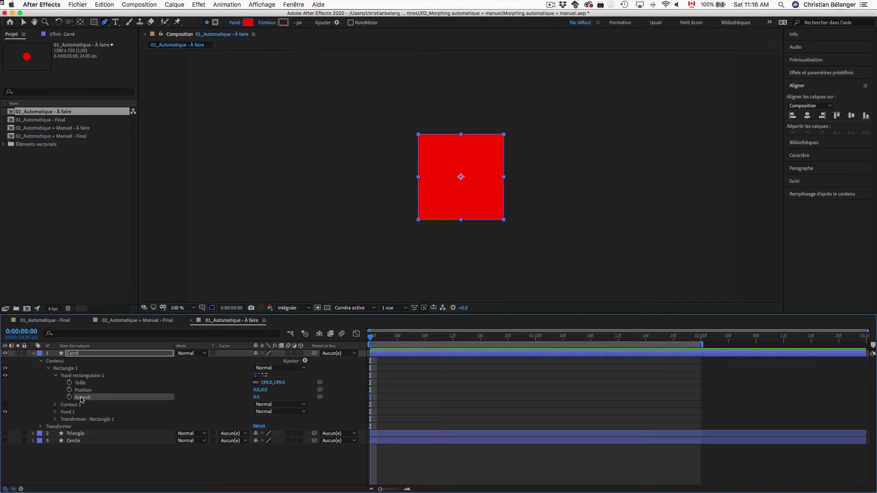
left_click(48, 368)
Step: Collapse and reopen the Carré layer's contents, checking the Rectangle 1 group's shape options
left_click(41, 361)
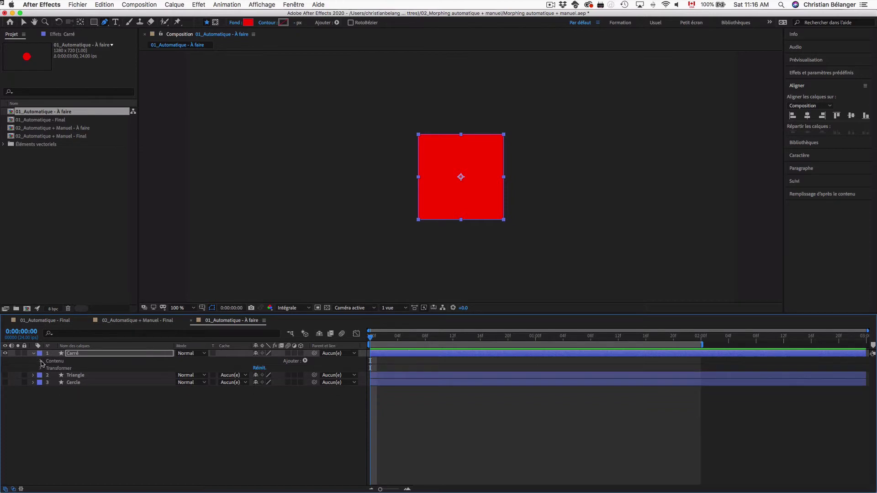
left_click(33, 354)
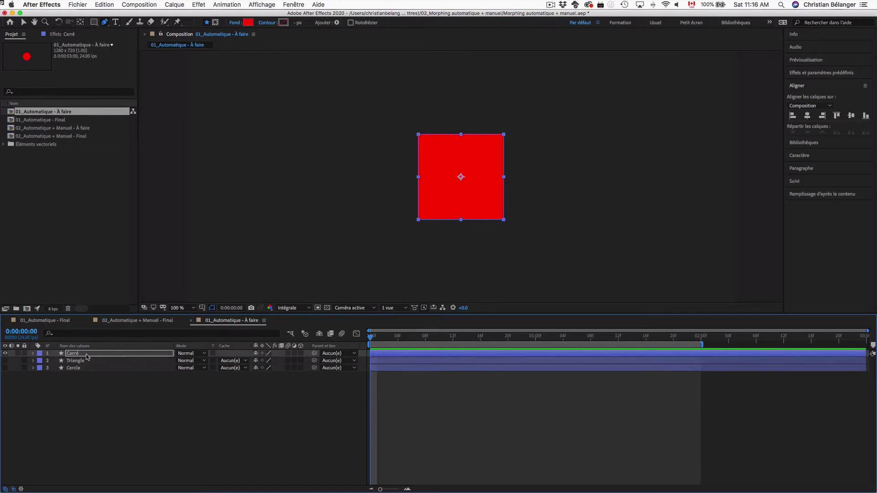
left_click(33, 354)
left_click(40, 361)
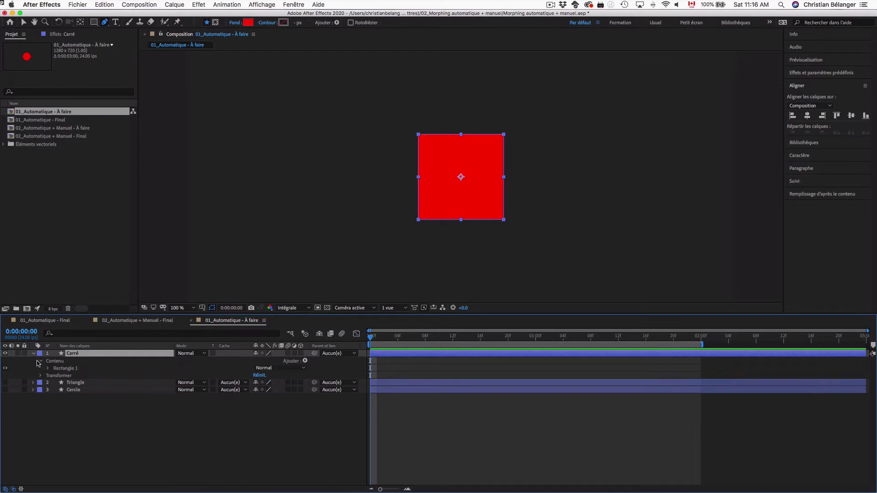
left_click(48, 369)
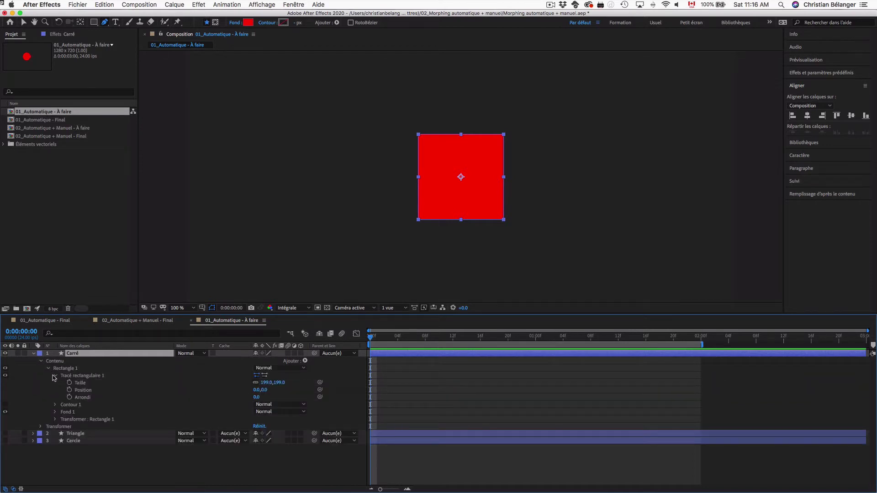
left_click(54, 377)
left_click(65, 369)
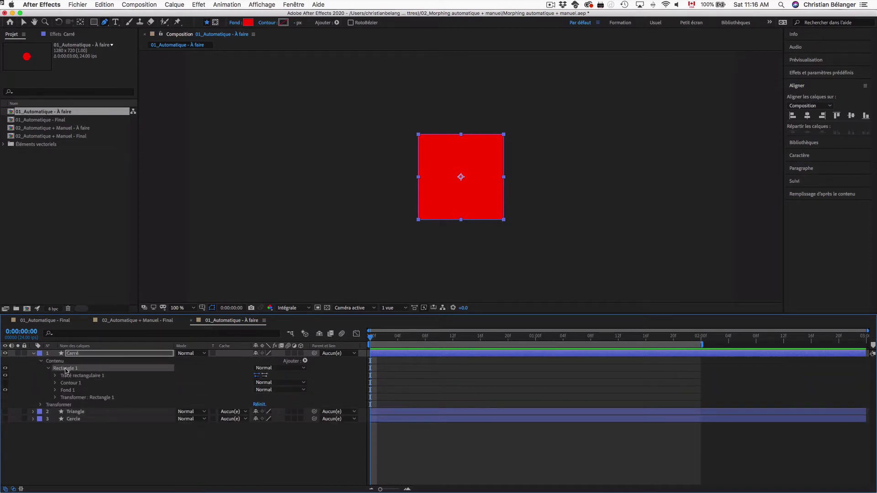
right_click(65, 369)
key("Escape")
Step: Show Tracé rectangulaire 1's Taille 199,199, Position 0,0 and Arrondi 0
left_click(71, 376)
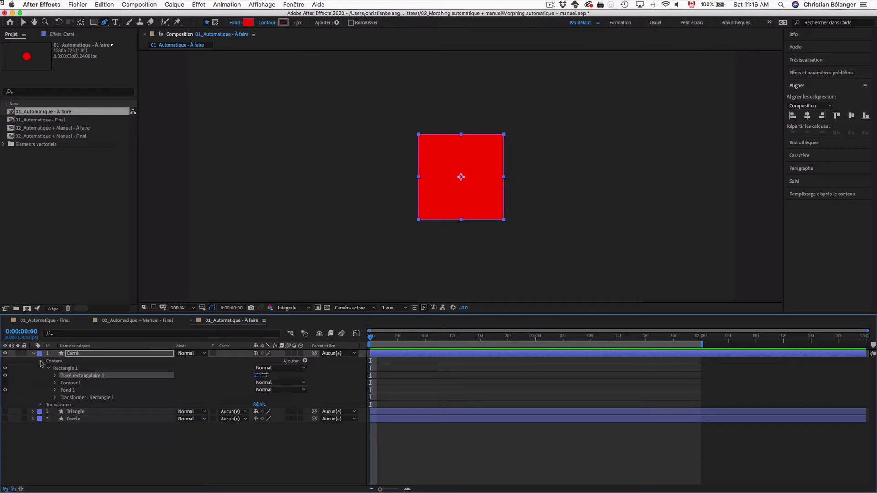
left_click(49, 369)
left_click(48, 368)
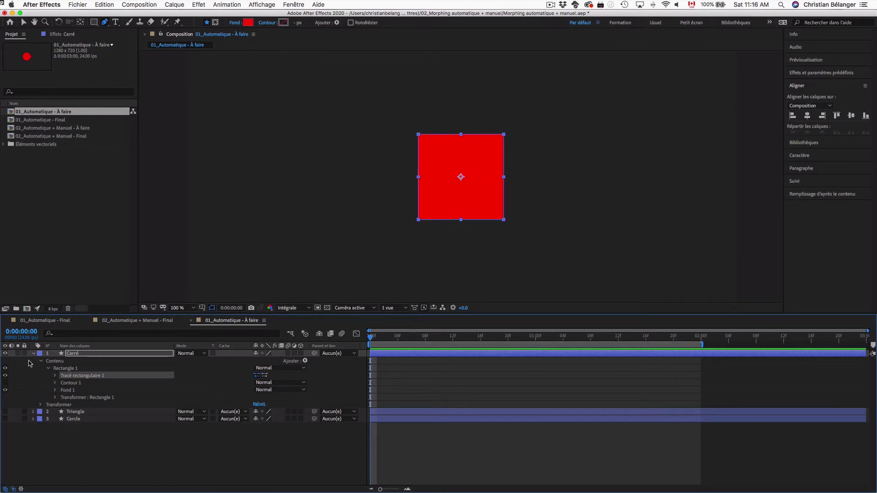
left_click(55, 375)
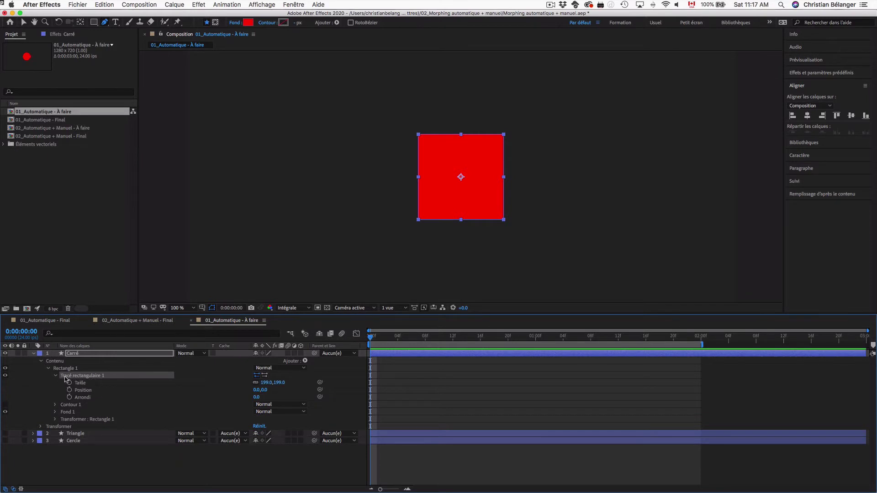
Step: Convert the Carré square's Tracé rectangulaire 1 into a Bézier path
right_click(87, 377)
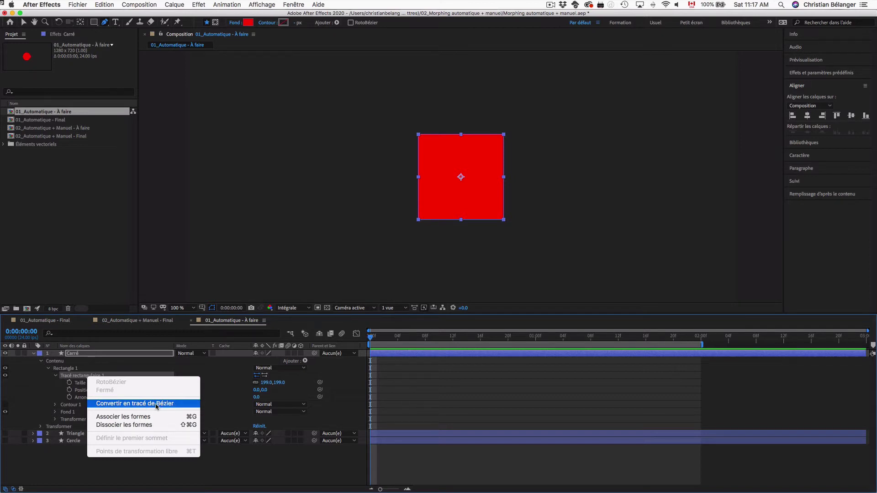
left_click(57, 406)
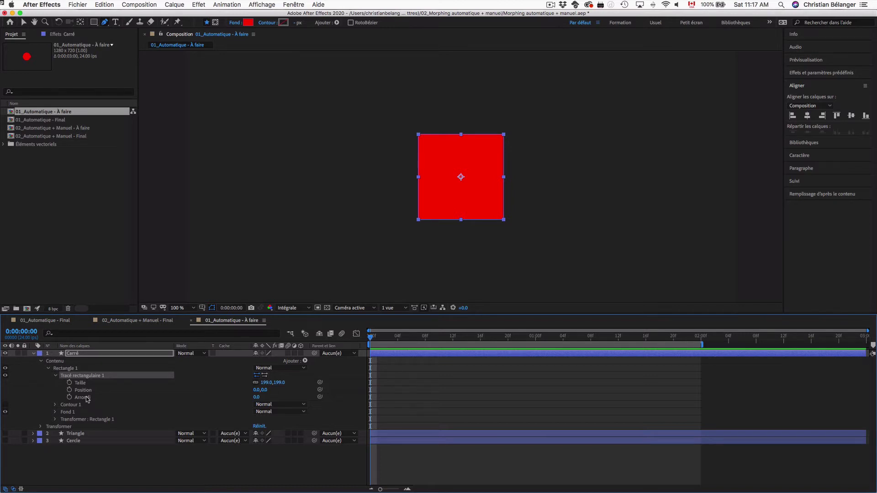
right_click(120, 378)
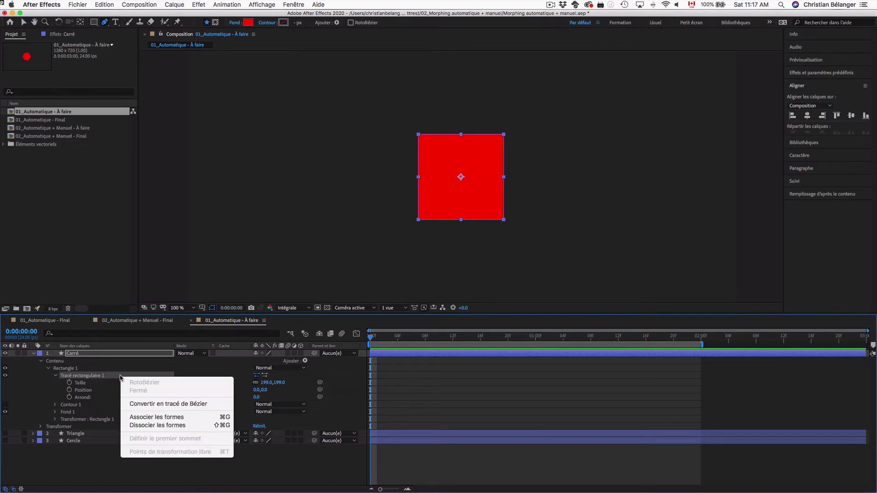
left_click(145, 404)
left_click(55, 376)
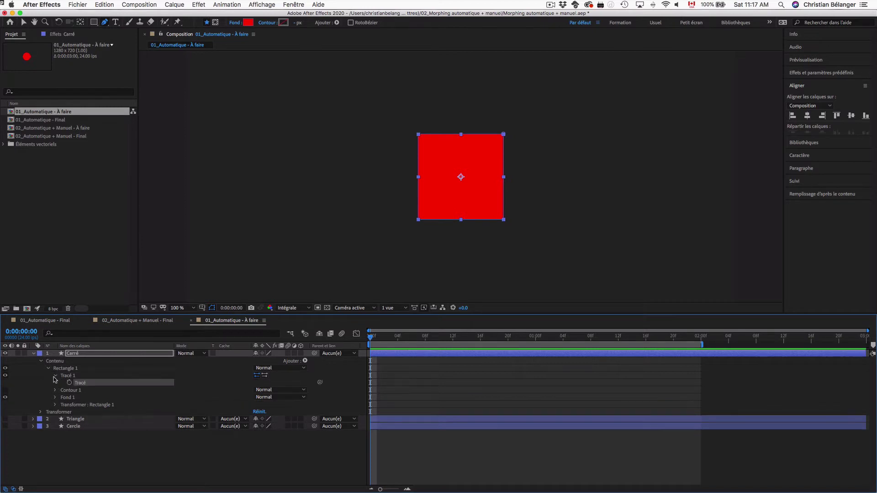
left_click(90, 384)
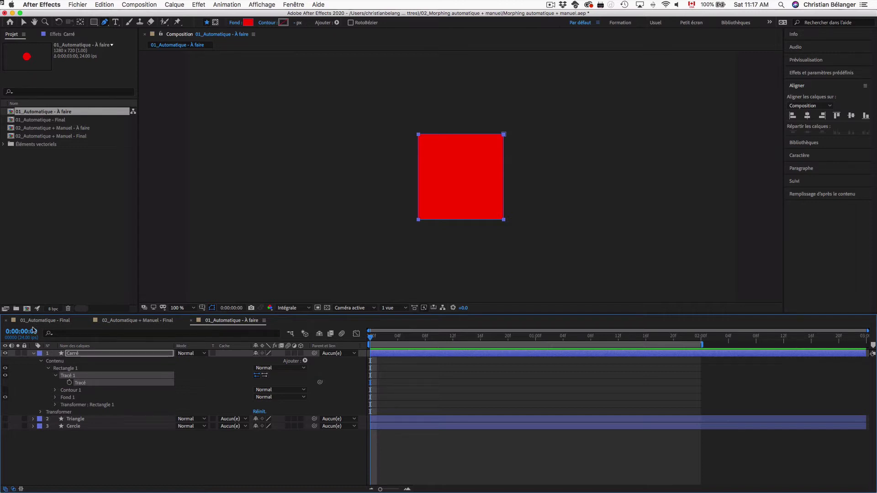
left_click(34, 354)
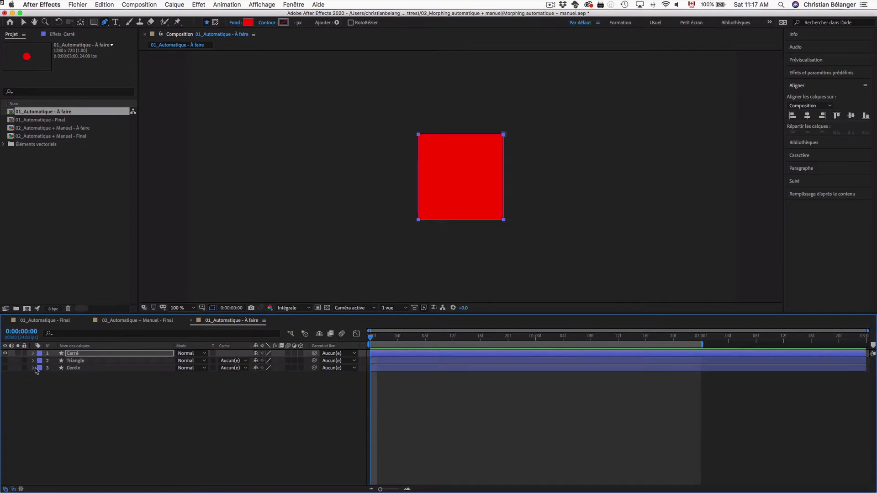
Step: Convert the Cercle layer's ellipse path into a Bézier path
left_click(33, 368)
left_click(41, 376)
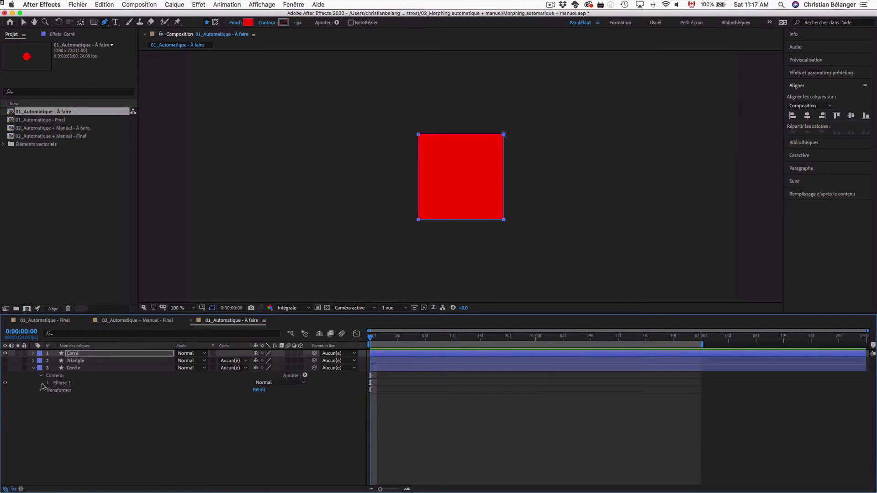
left_click(47, 383)
right_click(81, 391)
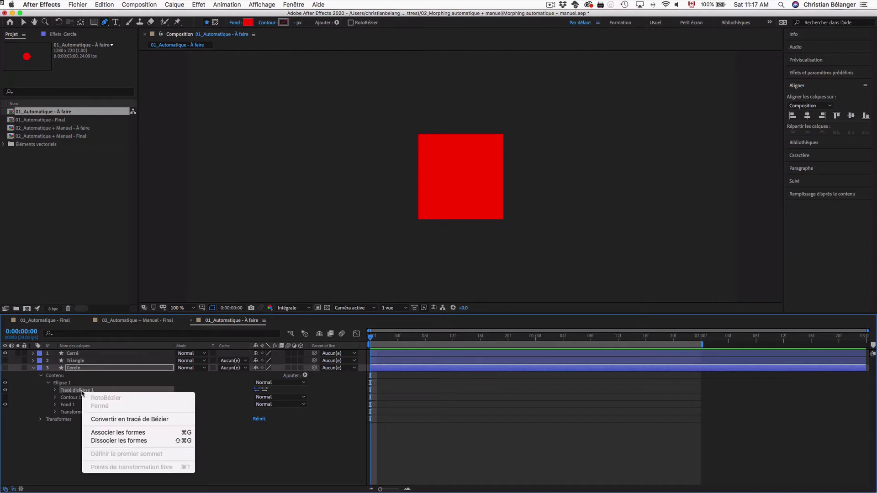
left_click(105, 422)
left_click(33, 368)
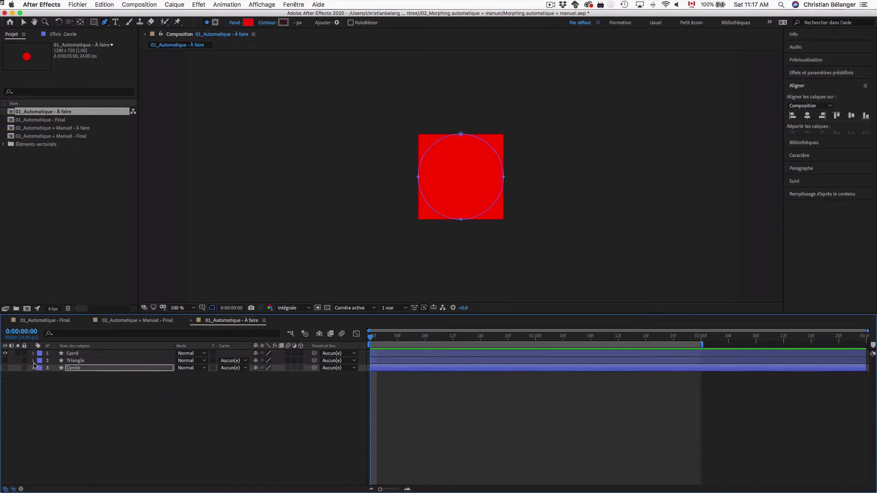
Step: Convert the Triangle layer's polystar path into a Bézier path
left_click(33, 361)
left_click(41, 368)
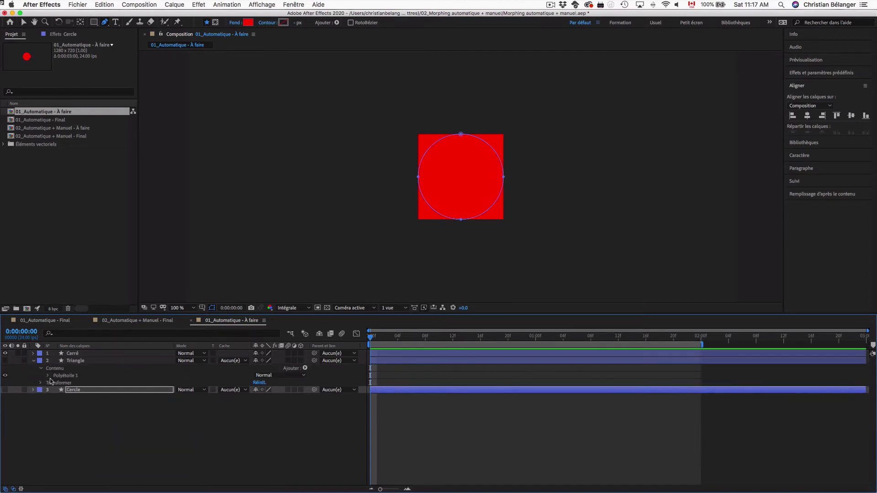
left_click(48, 376)
right_click(87, 384)
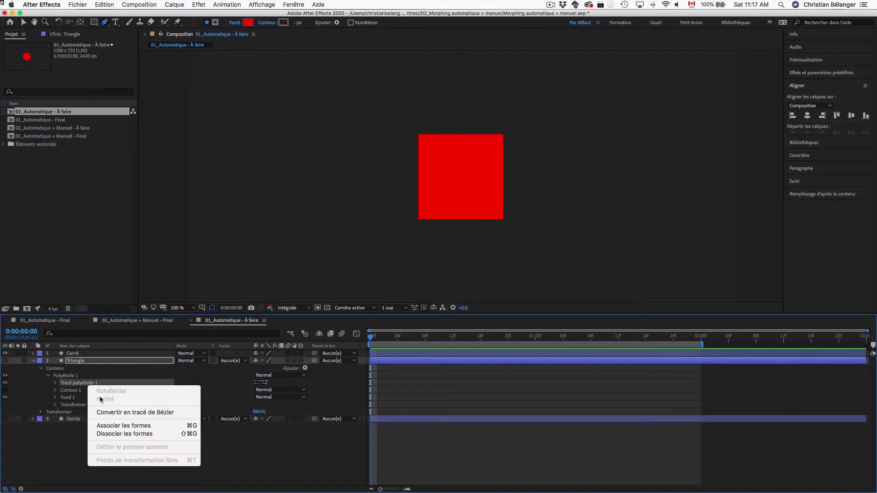
left_click(110, 413)
left_click(33, 361)
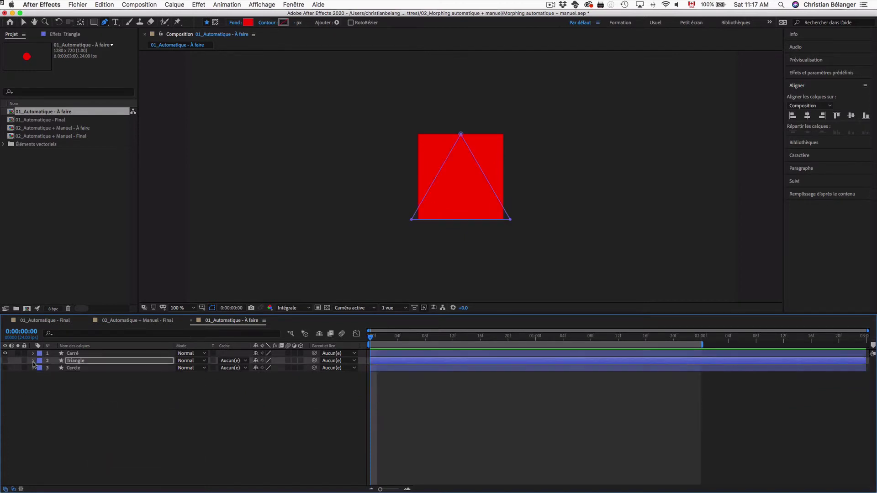
left_click(33, 380)
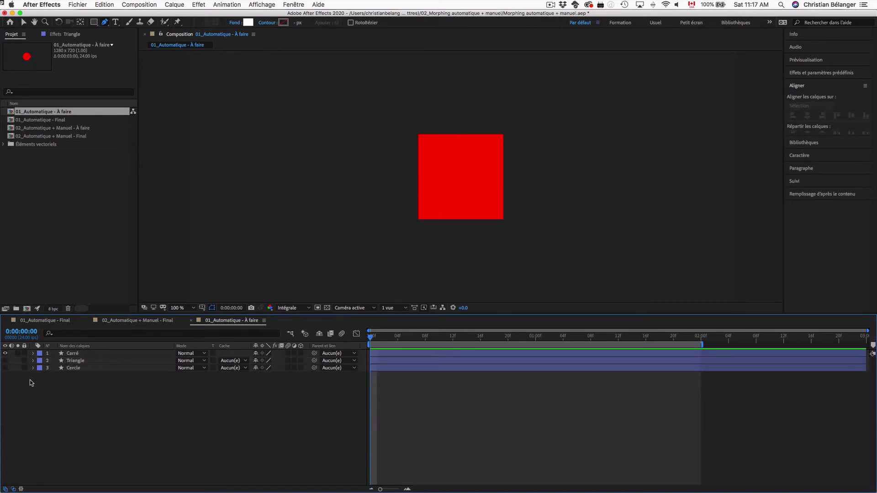
Step: Duplicate the Carré layer with Cmd+D and rename the copy Morphing
left_click(101, 355)
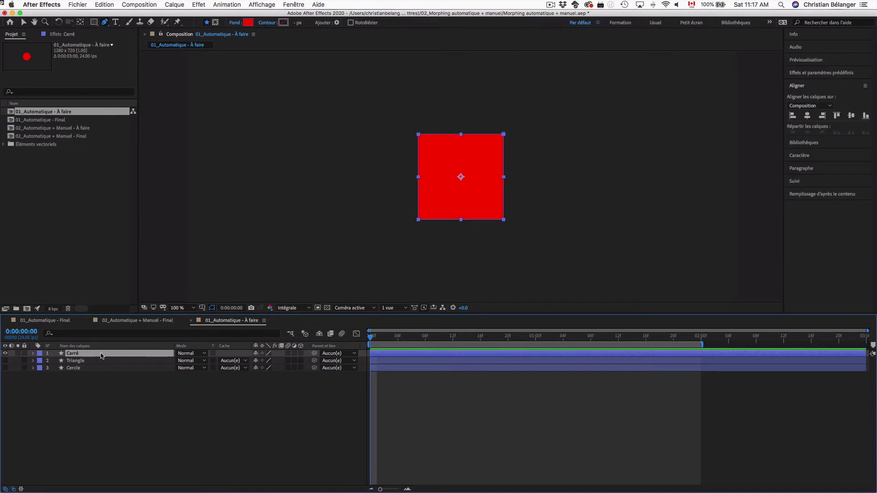
key("ctrl+d")
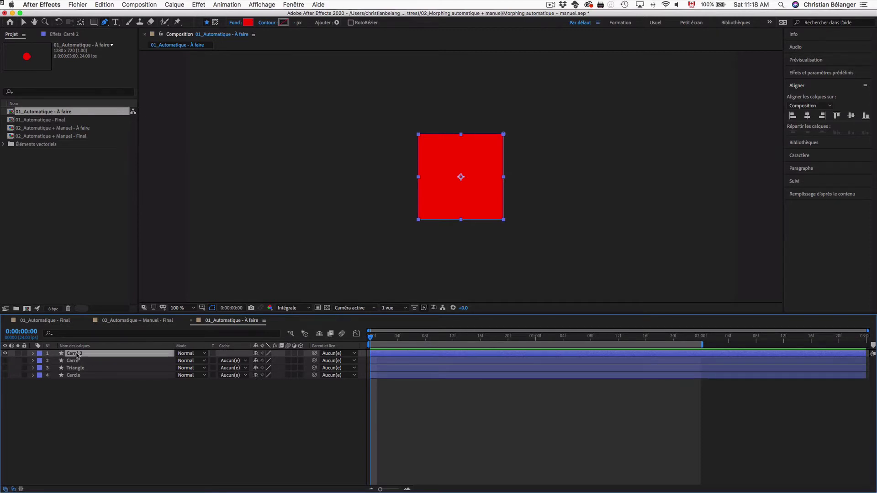
key("Return")
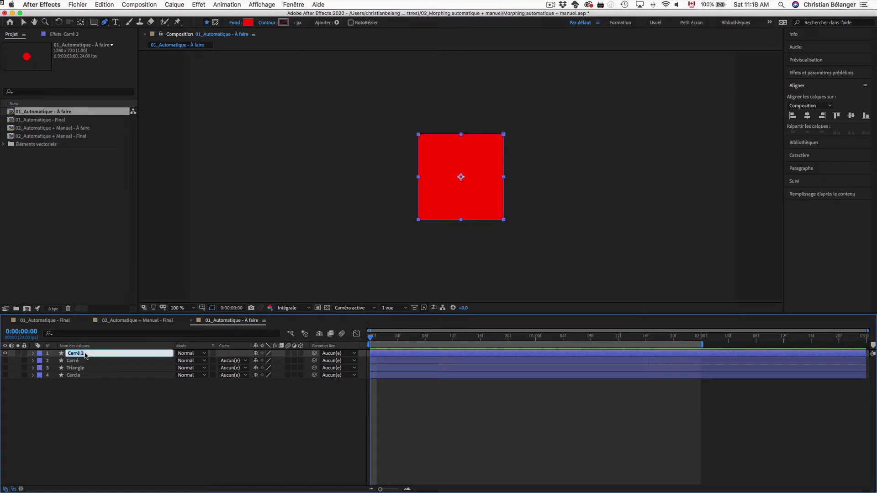
type("Morphing")
key("Return")
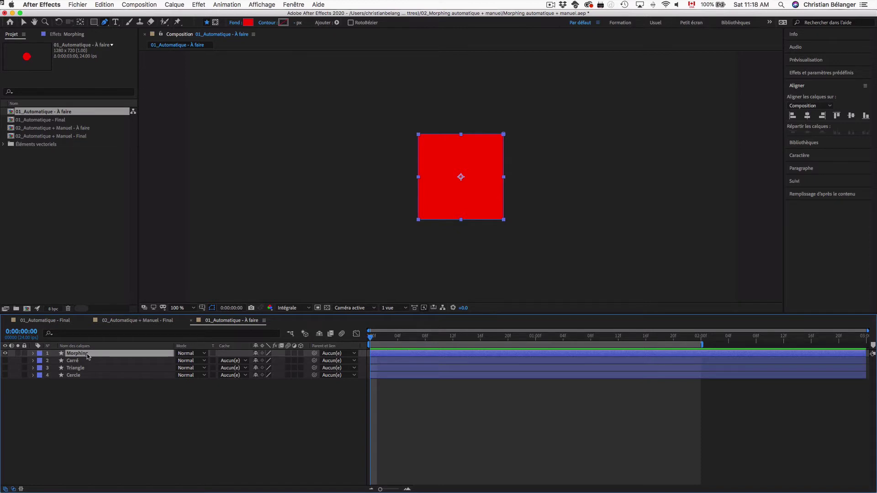
Step: Start keyframing the Morphing layer's Tracé path, then hide Morphing and show Cercle
left_click(33, 354)
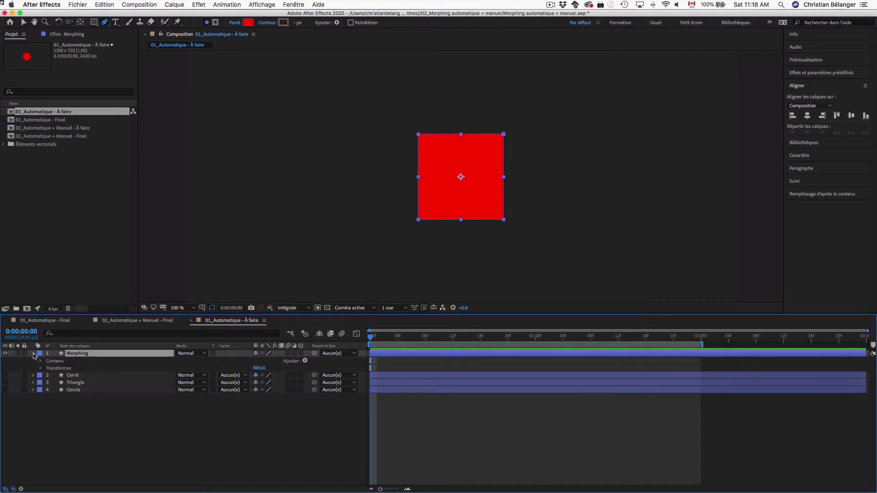
left_click(40, 361)
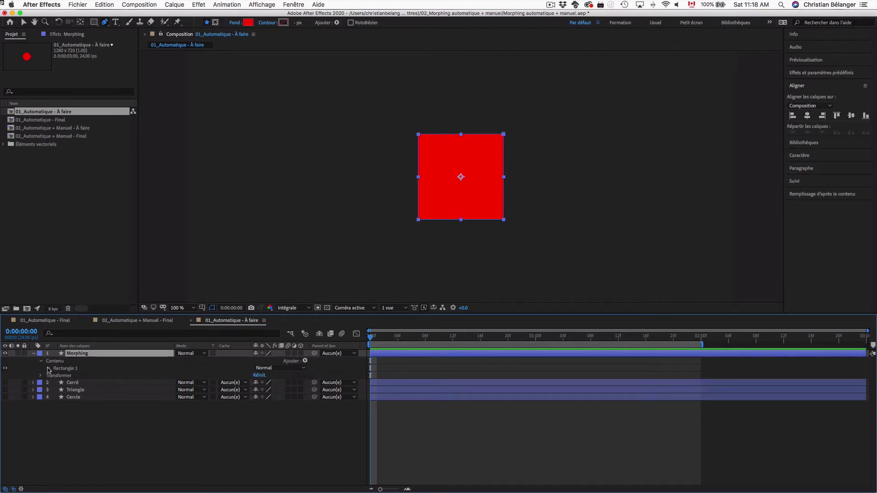
left_click(48, 368)
left_click(56, 375)
left_click(79, 383)
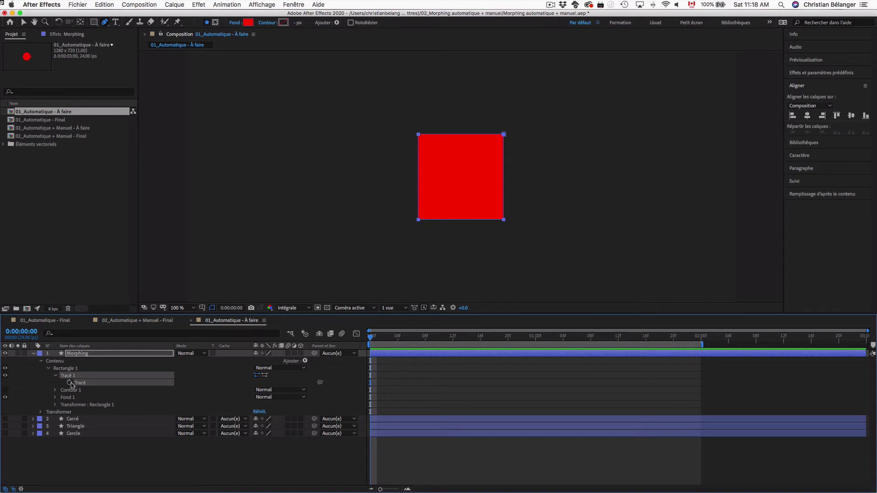
left_click(70, 382)
left_click(34, 354)
left_click(6, 352)
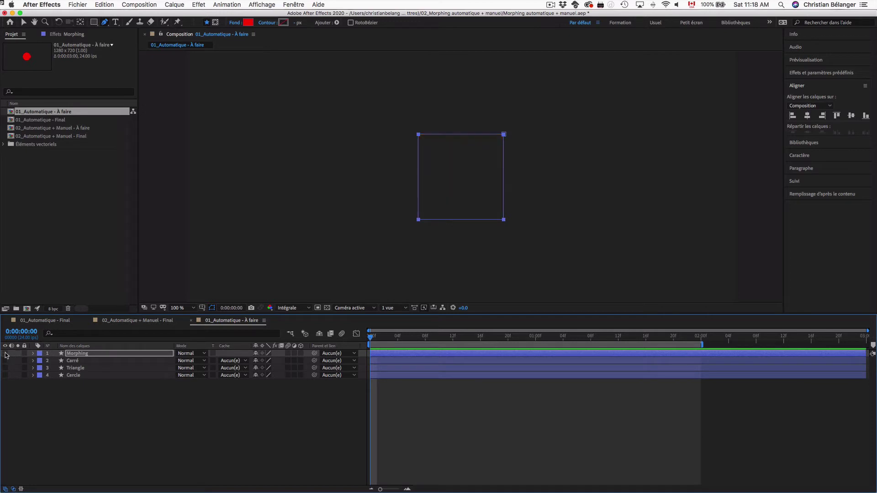
left_click(5, 375)
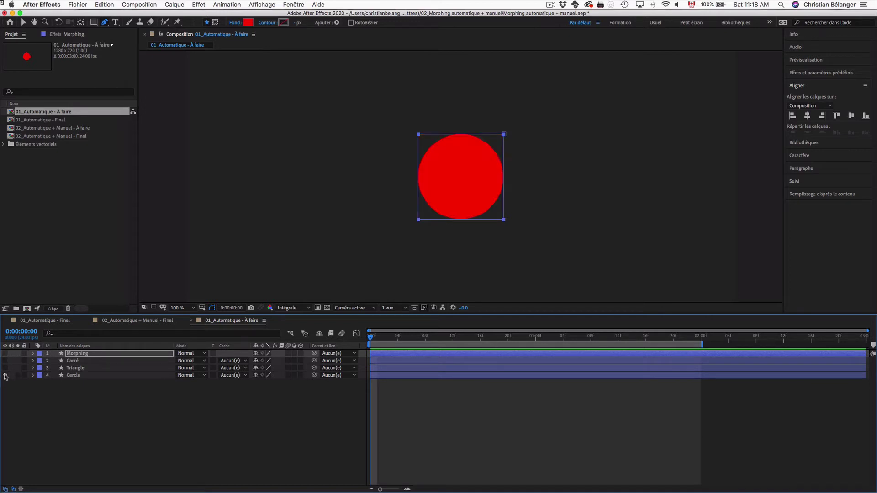
Step: Expand Cercle down to Tracé 1 and select its circle path for copying
left_click(34, 375)
left_click(74, 376)
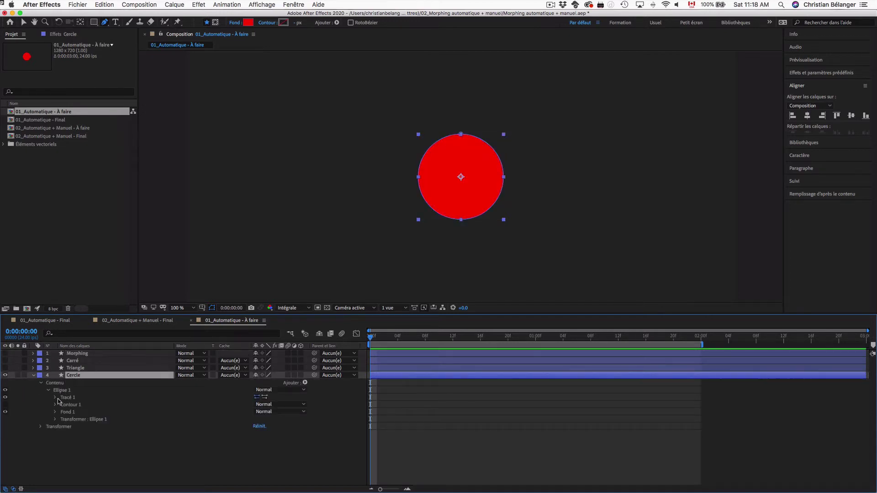
left_click(55, 397)
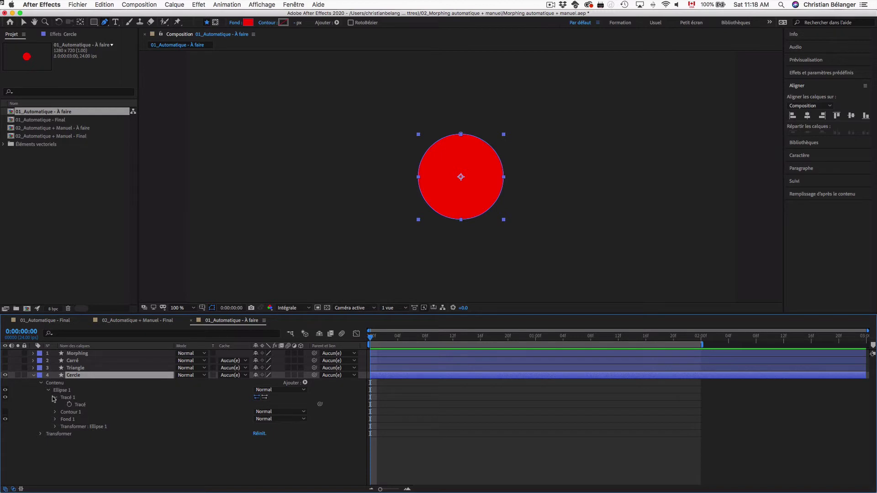
left_click(83, 405)
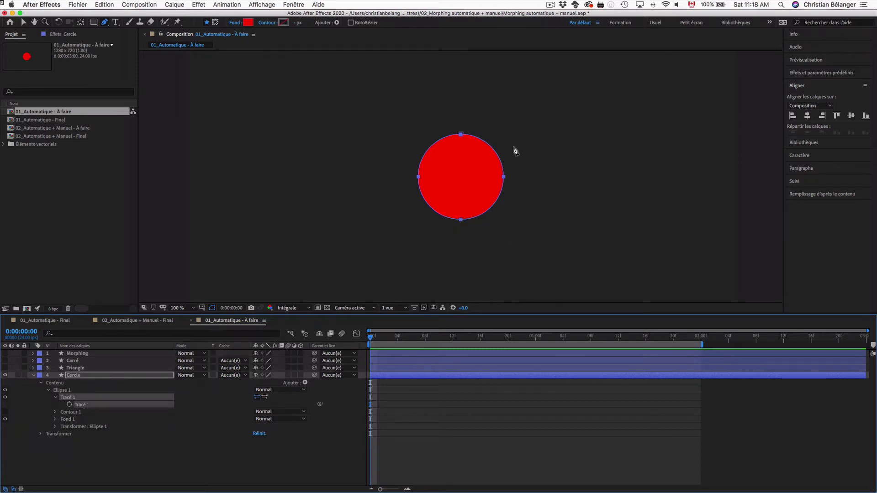
left_click(75, 375)
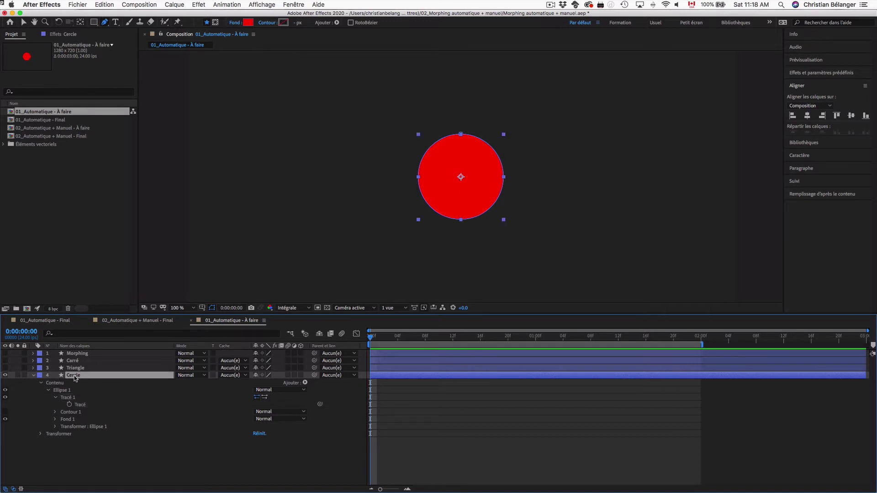
left_click(81, 405)
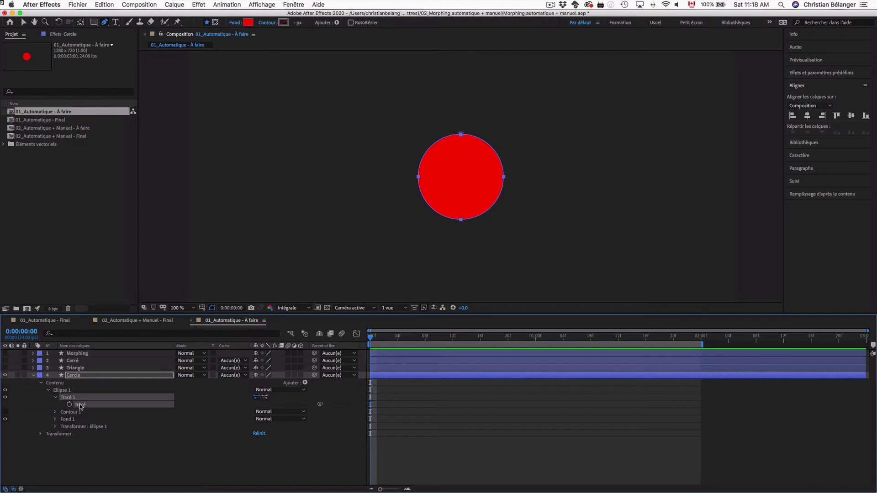
left_click(76, 354)
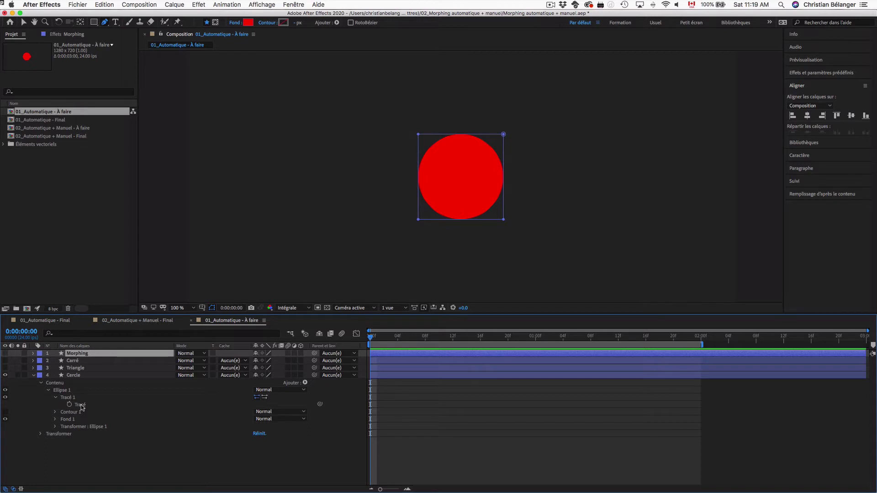
left_click(80, 405)
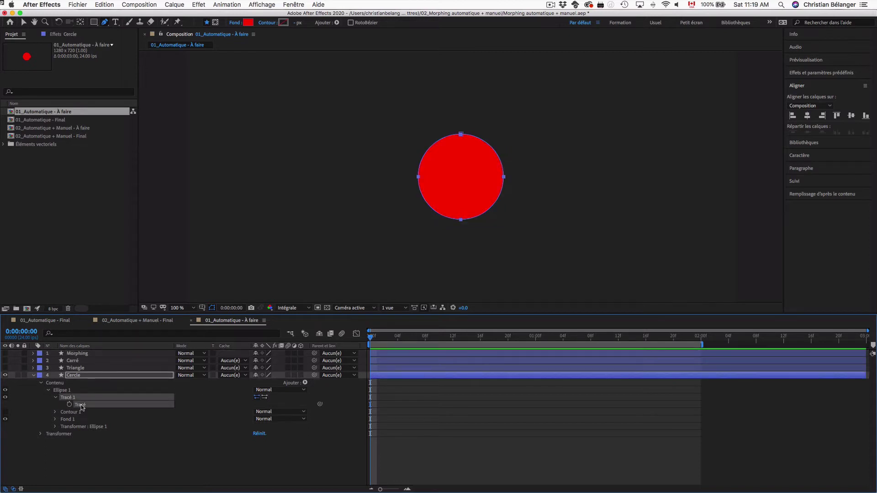
Step: Hide Cercle, show Morphing and select the Morphing square's path property
left_click(34, 375)
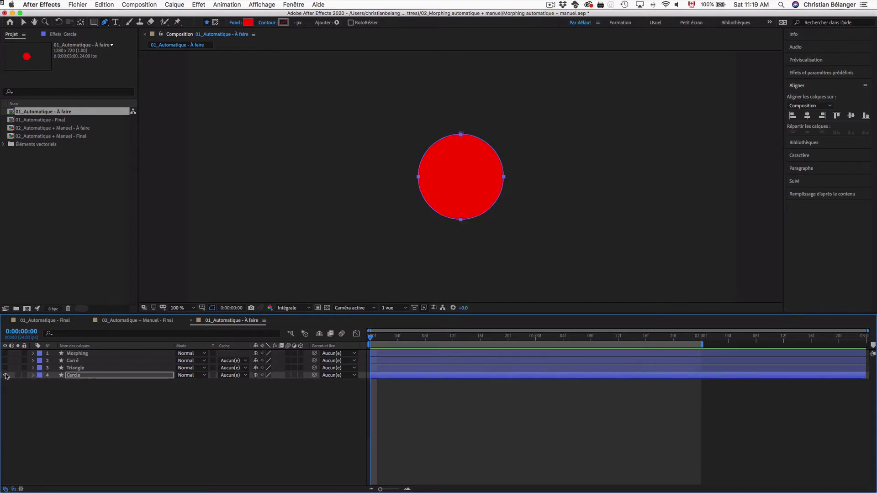
left_click(6, 375)
left_click(4, 353)
left_click(33, 353)
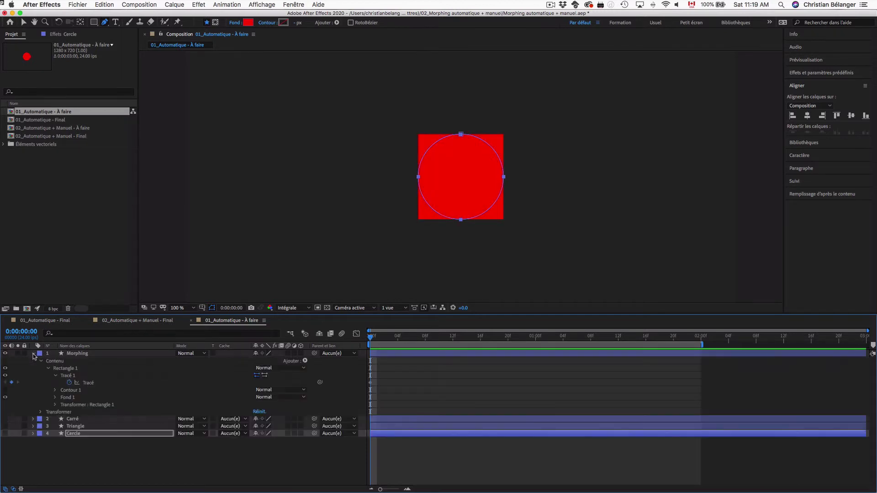
left_click(89, 384)
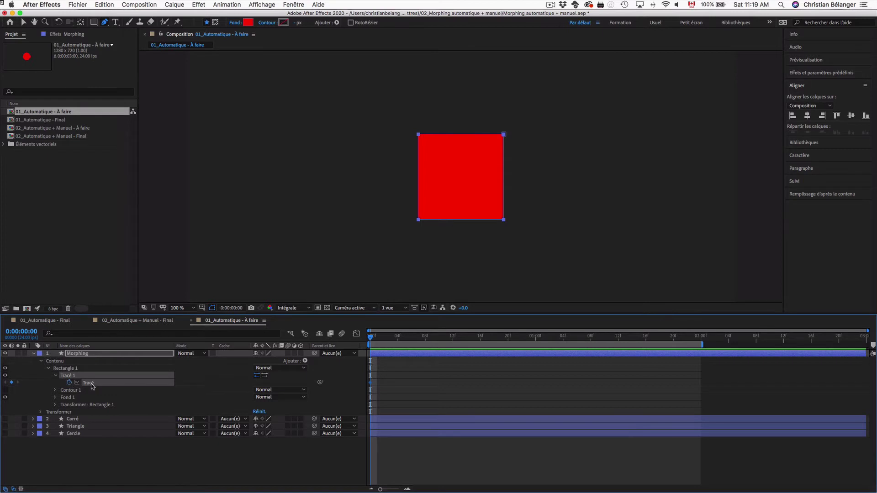
Step: Paste the circle path as a keyframe at frame 8 and preview the square-to-circle morph
left_click_drag(388, 338, 423, 339)
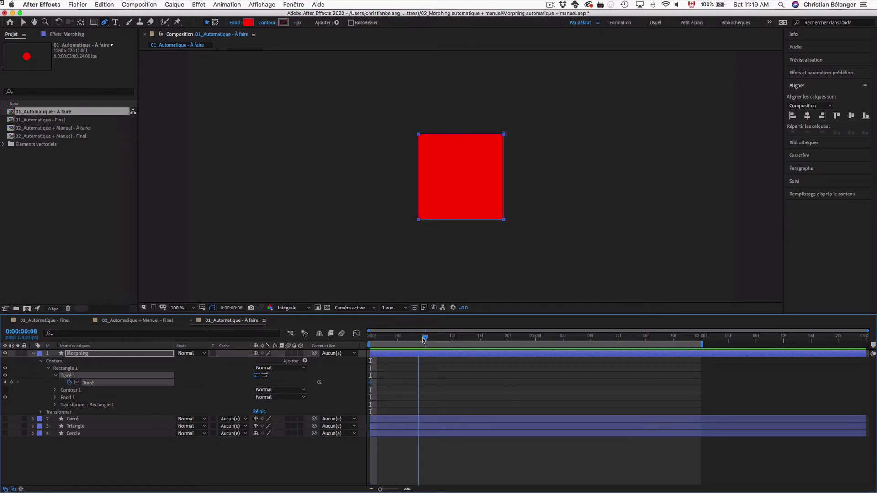
key("super+v")
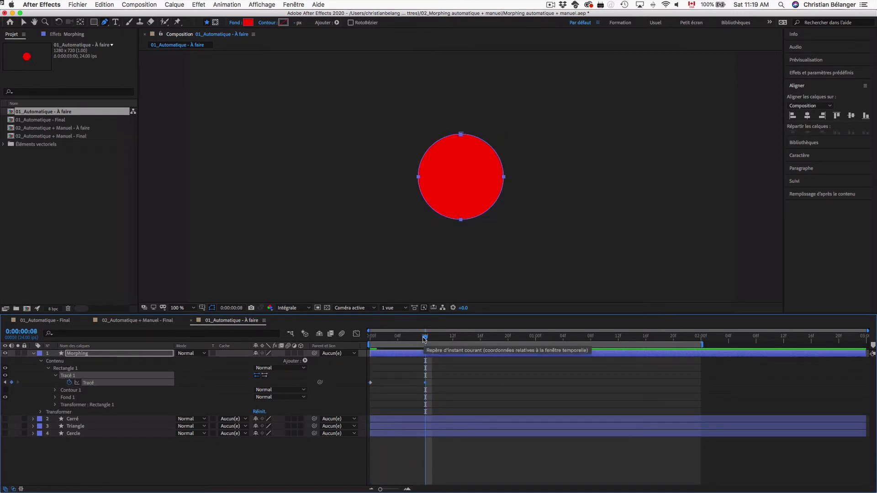
left_click_drag(423, 338, 370, 338)
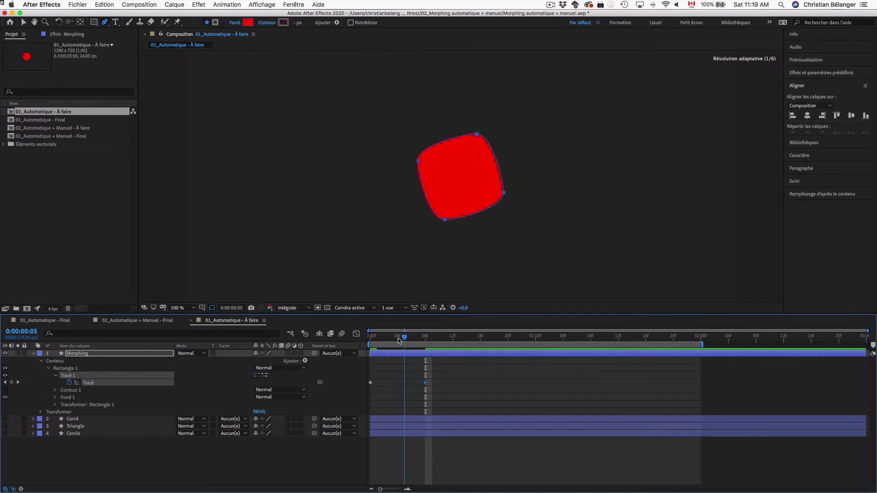
key("space")
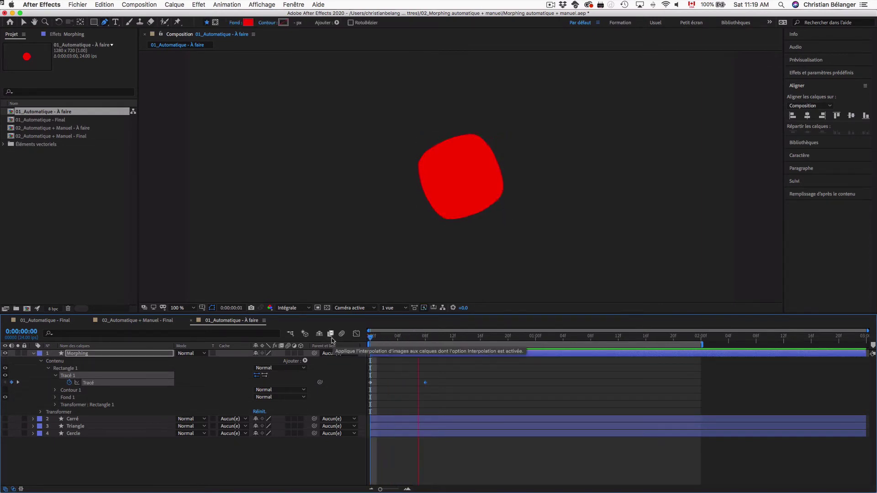
key("space")
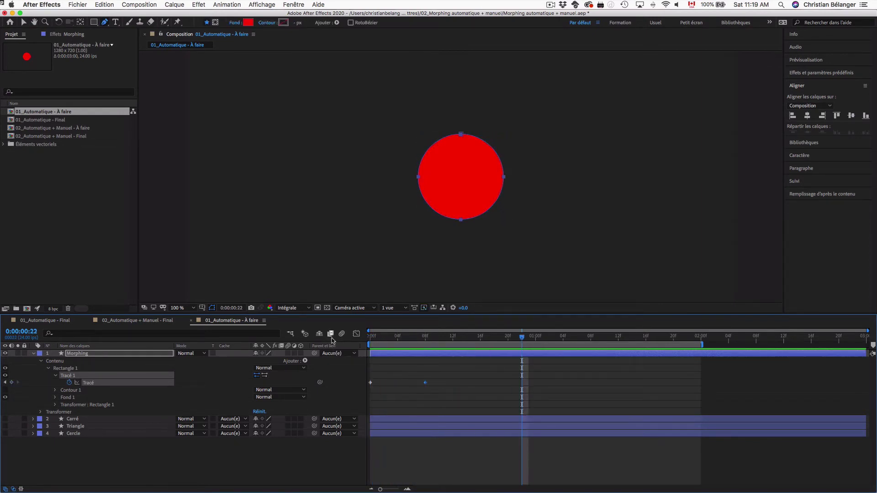
Step: Add the triangle path to Morphing at frame 16 and preview the square-circle-triangle morph
left_click(32, 426)
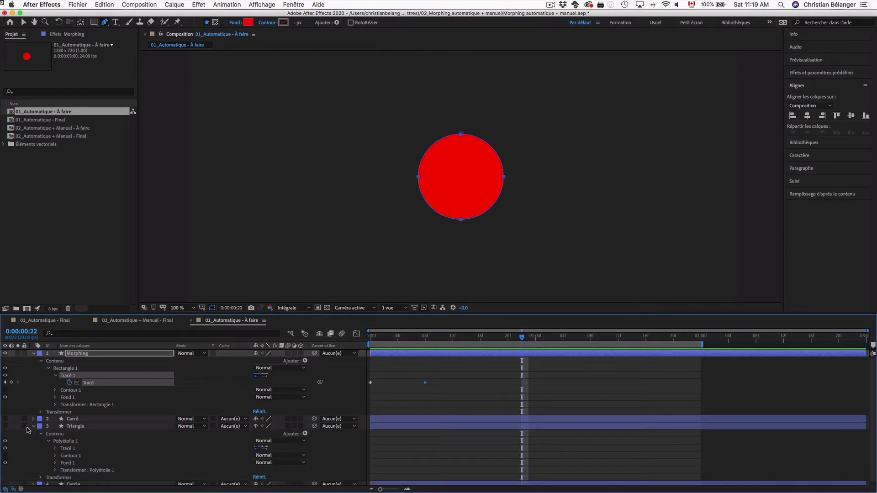
left_click(55, 448)
left_click(80, 456)
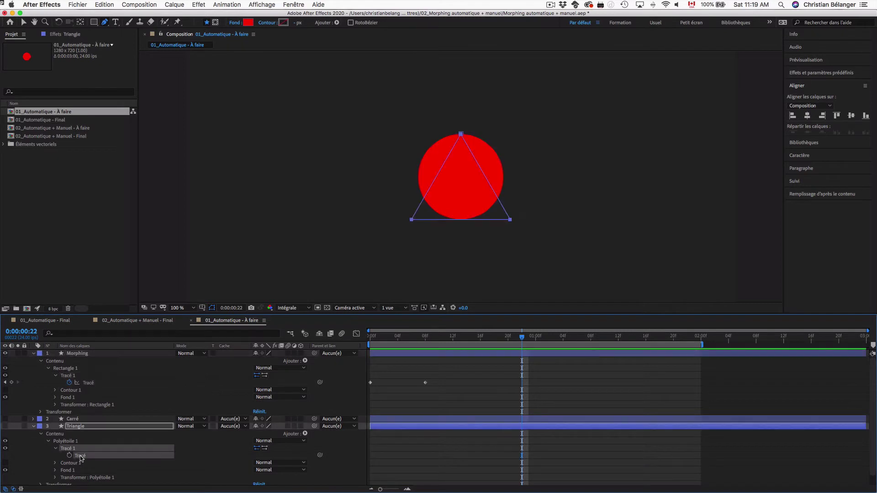
left_click(33, 426)
left_click(94, 384)
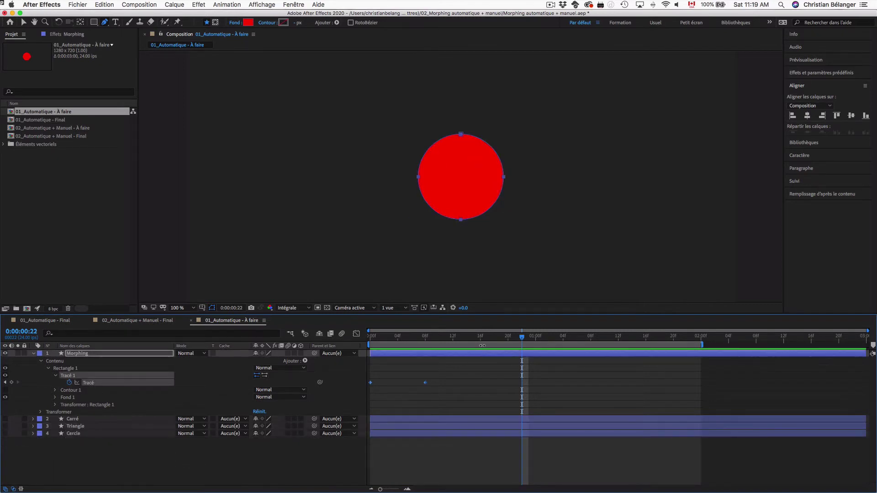
left_click_drag(427, 340, 480, 340)
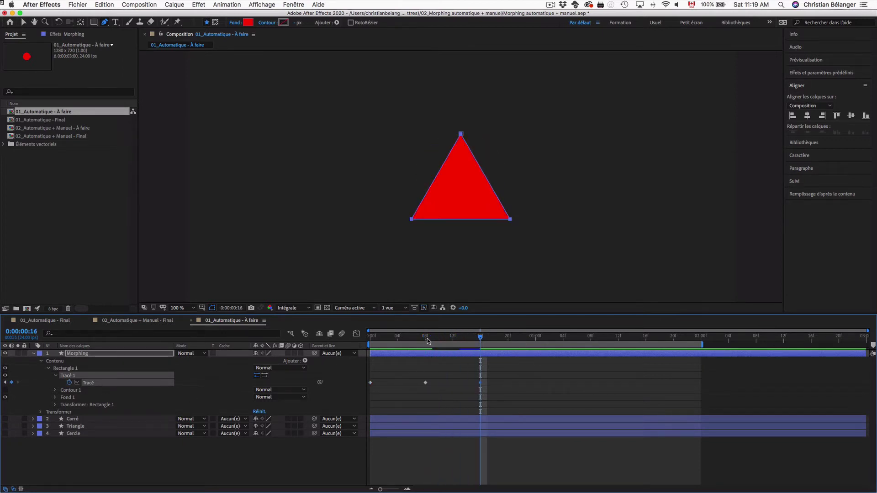
mouse_move(426, 340)
left_mouse_down()
mouse_move(449, 340)
mouse_move(340, 338)
left_mouse_up()
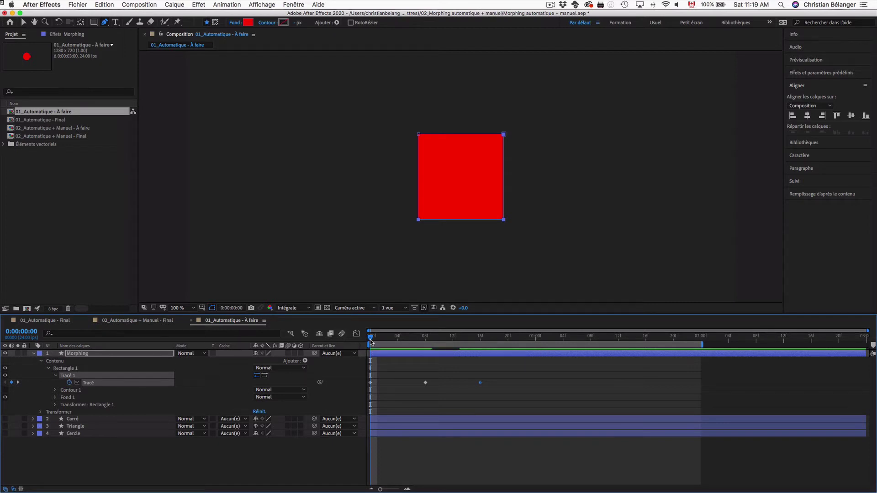
left_click_drag(374, 341, 479, 342)
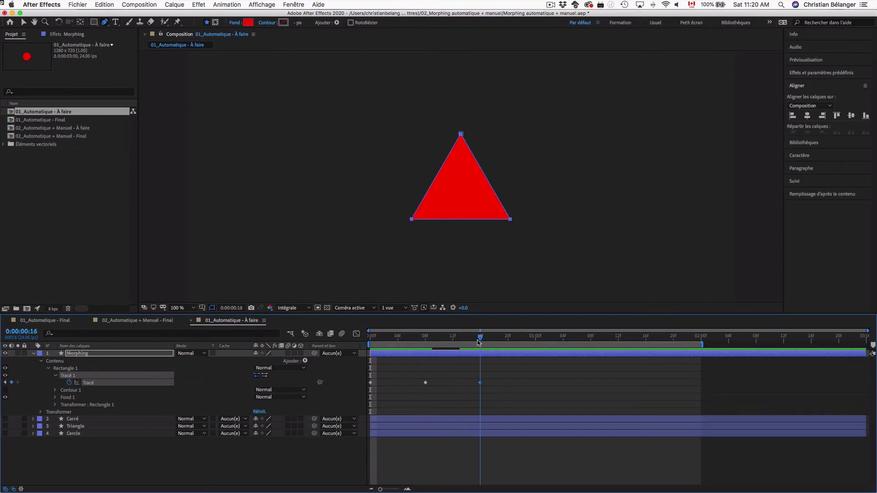
key("space")
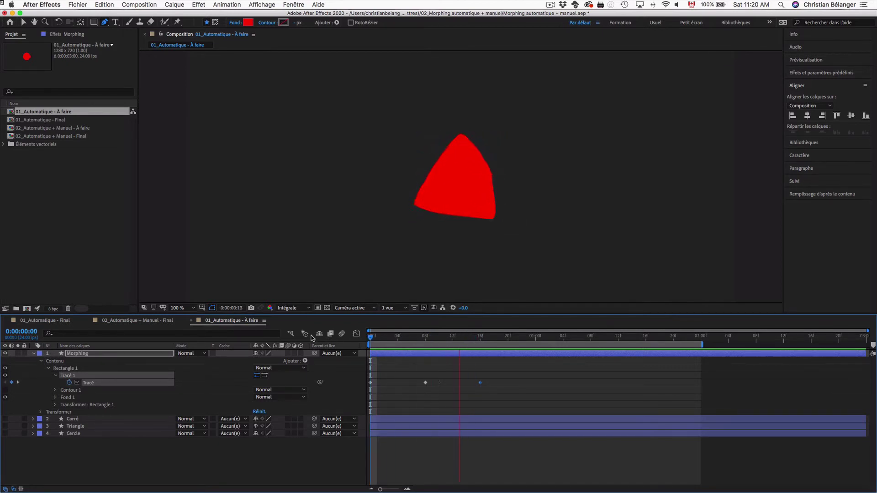
key("space")
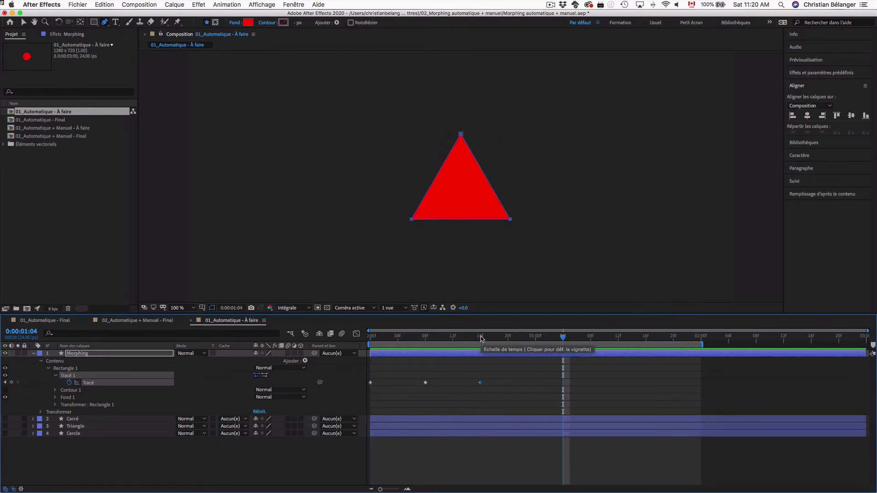
Step: Try moving the frame 8 circle keyframe to about frame 21, then undo it
left_click(425, 382)
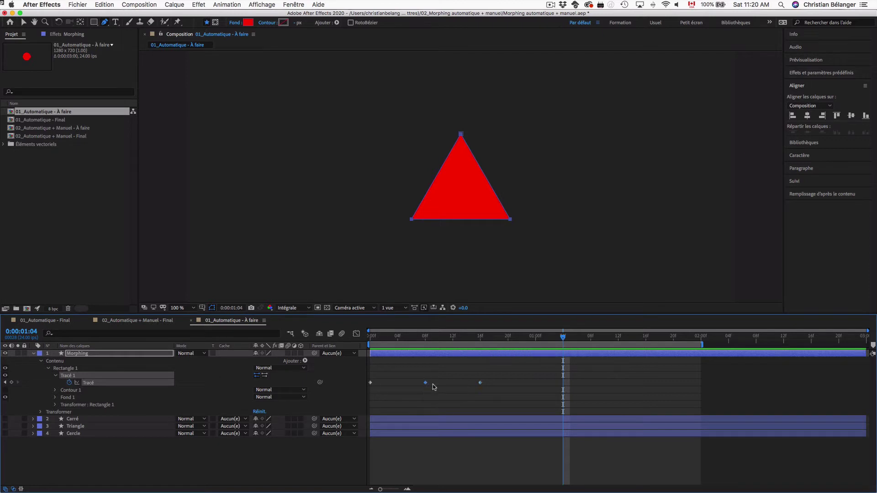
left_click(425, 340)
mouse_move(425, 382)
left_mouse_down()
mouse_move(515, 382)
mouse_move(480, 383)
left_mouse_up()
left_click_drag(369, 339, 473, 341)
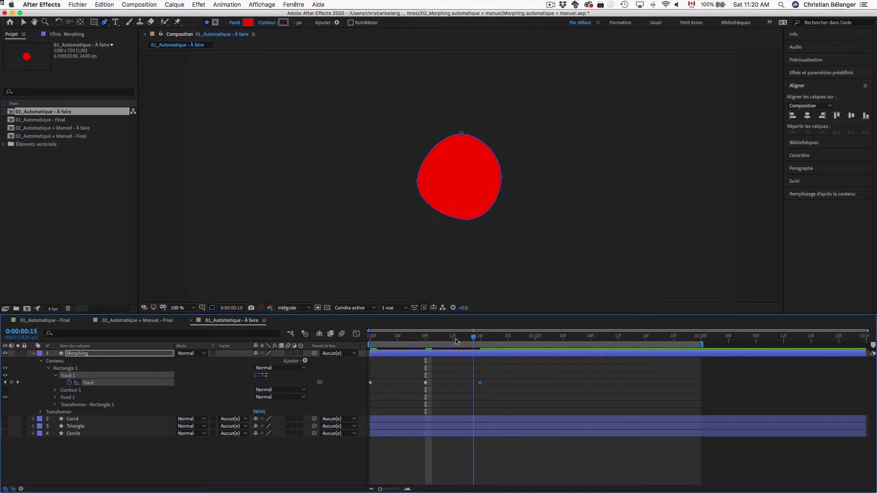
key("Home")
key("k")
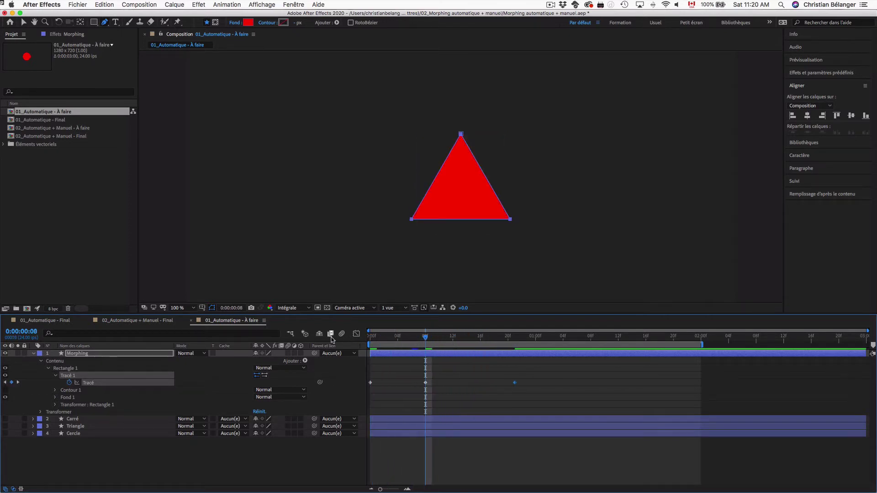
key("space")
key("ctrl+z")
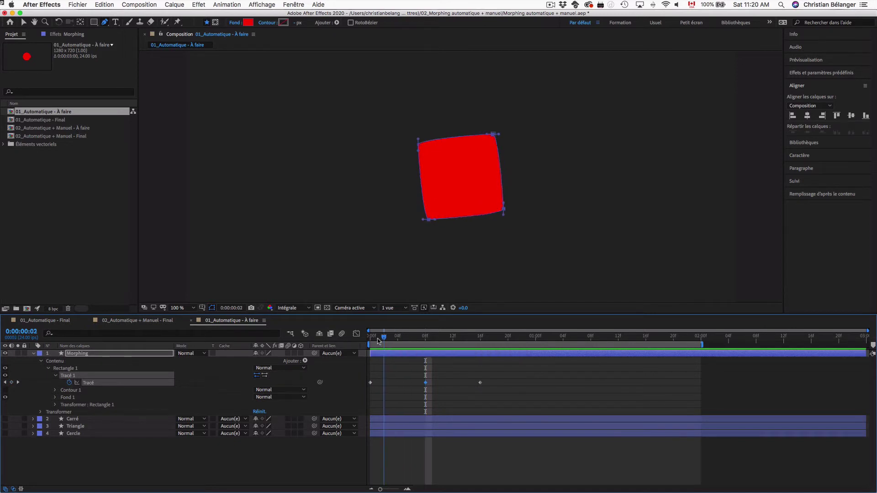
Step: Replay and scrub the full morph, ending on the frame 8 keyframe
left_click_drag(378, 341, 480, 341)
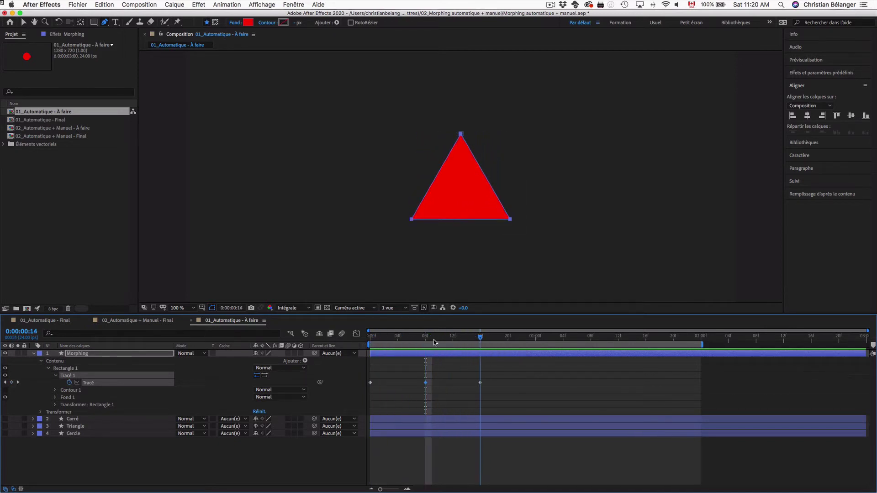
key("Home")
key("space")
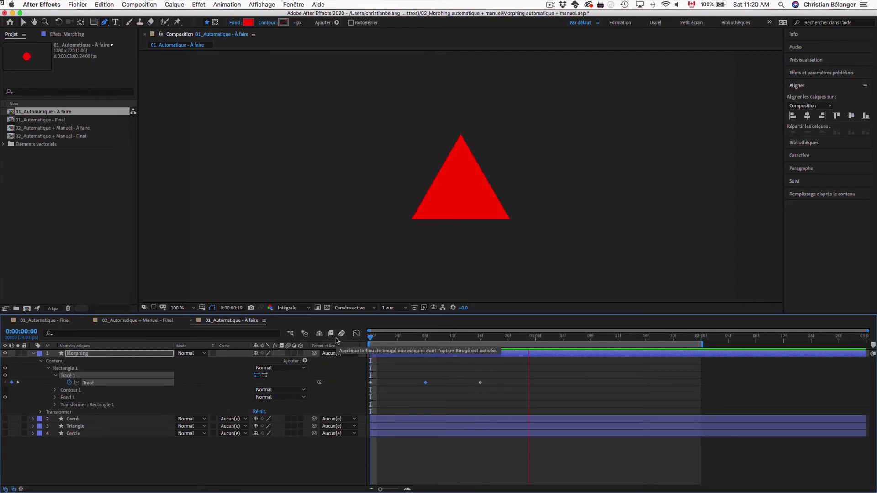
key("space")
mouse_move(370, 339)
left_mouse_down()
mouse_move(415, 340)
mouse_move(348, 337)
left_mouse_up()
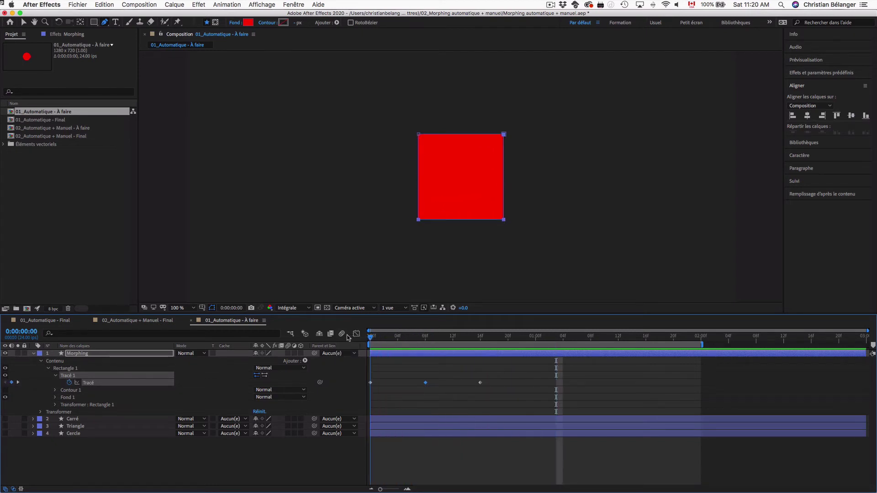
key("space")
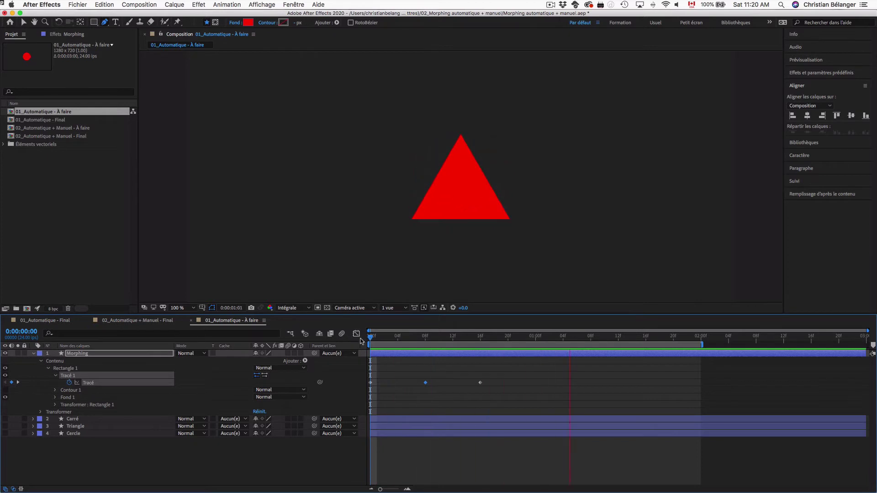
mouse_move(381, 340)
left_mouse_down()
mouse_move(466, 340)
mouse_move(369, 341)
mouse_move(481, 338)
left_mouse_up()
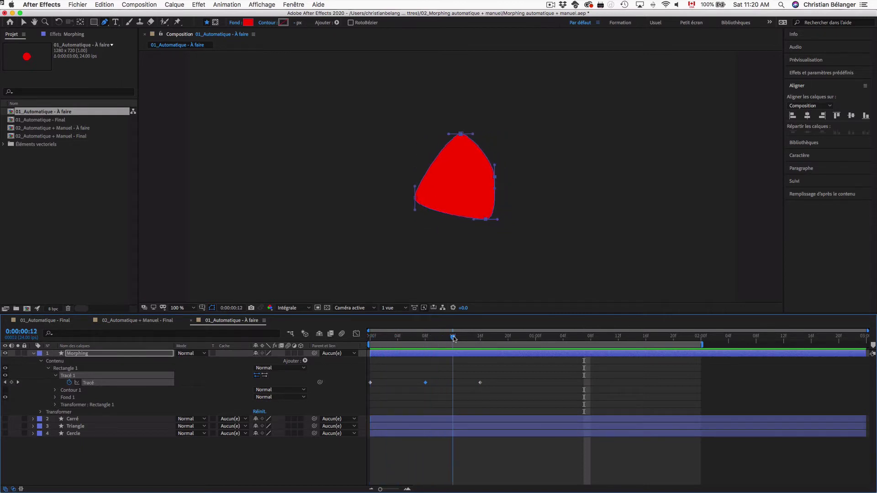
left_click_drag(444, 337, 425, 337)
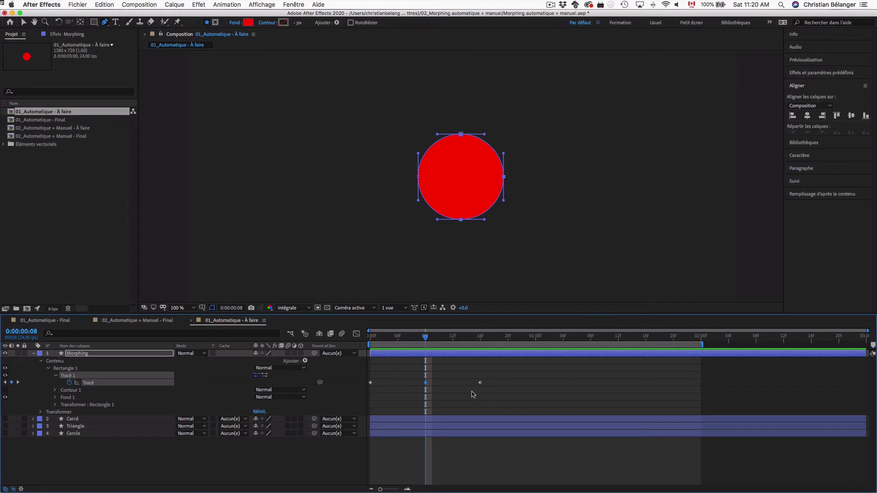
left_click_drag(426, 339, 453, 339)
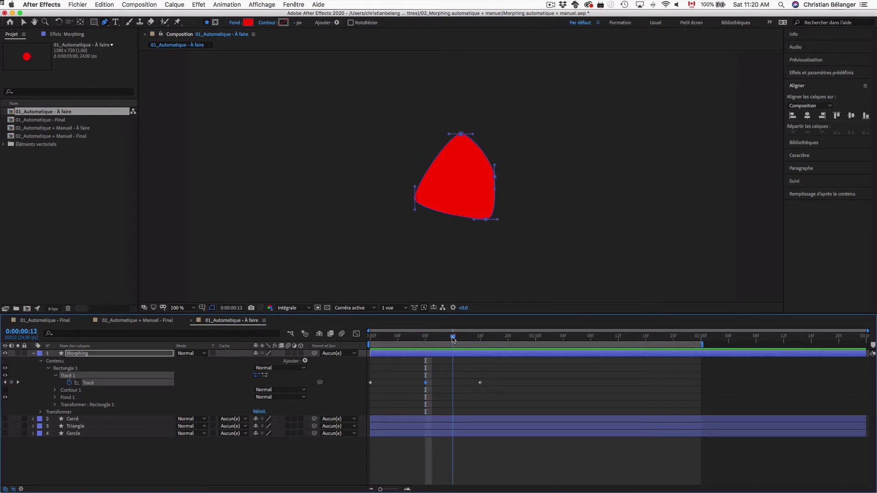
key("cmd+v")
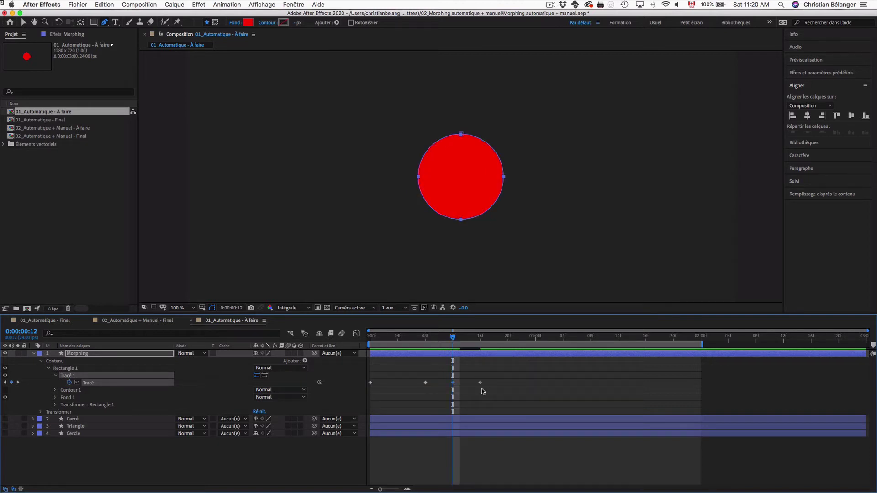
left_click_drag(480, 382, 535, 382)
left_click_drag(453, 383, 480, 384)
left_click(535, 337)
left_click_drag(494, 336, 370, 341)
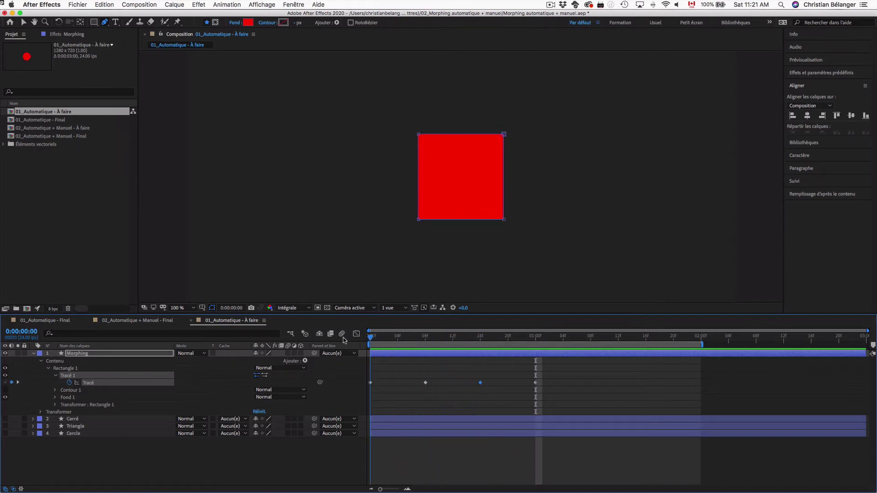
left_click(428, 453)
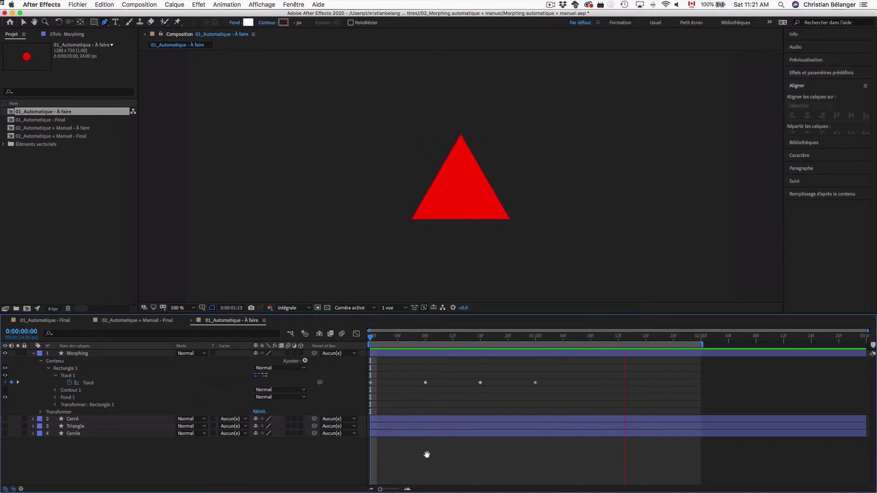
key("space")
mouse_move(474, 338)
left_mouse_down()
mouse_move(404, 337)
mouse_move(508, 338)
mouse_move(479, 336)
left_mouse_up()
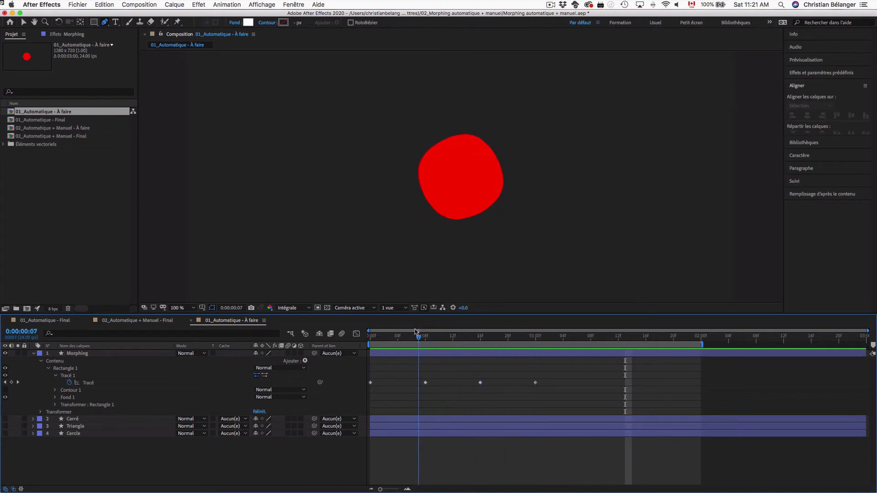
left_click_drag(471, 335, 355, 332)
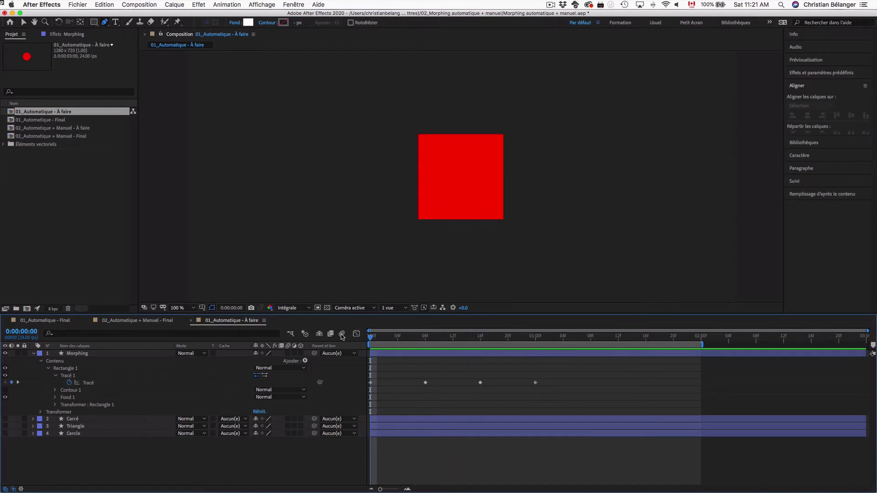
left_click(369, 382)
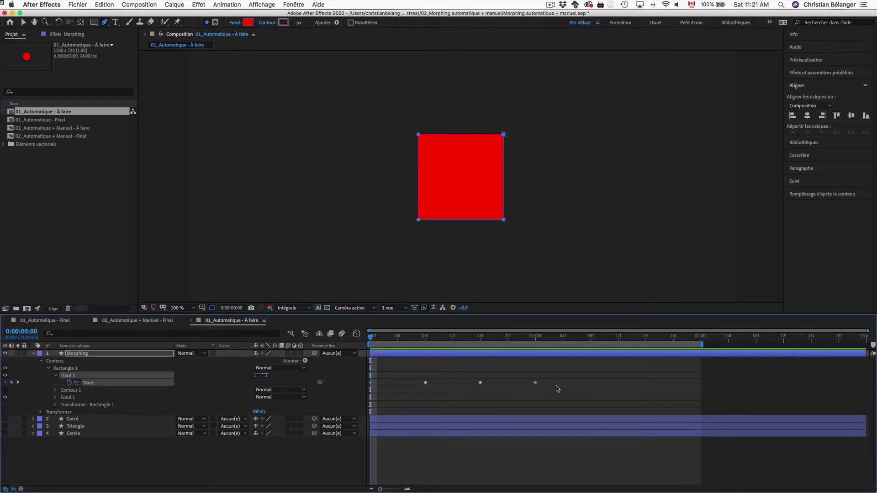
Step: Paste the square path as a new keyframe at 1:08 and preview the triangle morphing back
mouse_move(537, 340)
left_mouse_down()
mouse_move(590, 339)
mouse_move(536, 339)
left_mouse_up()
key("cmd+v")
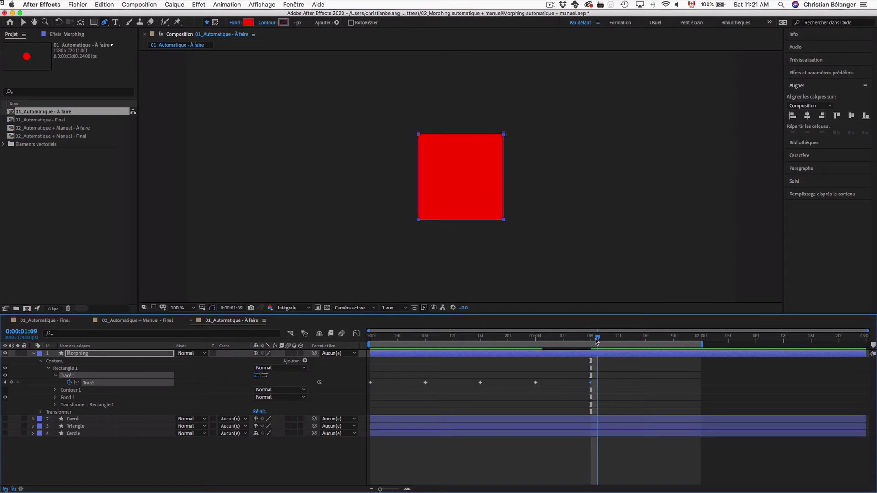
key("space")
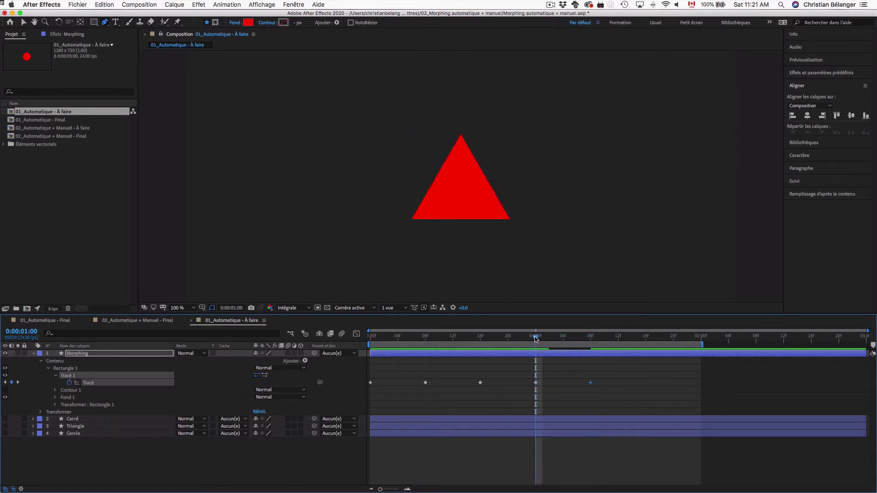
mouse_move(535, 339)
left_mouse_down()
mouse_move(590, 339)
mouse_move(569, 340)
left_mouse_up()
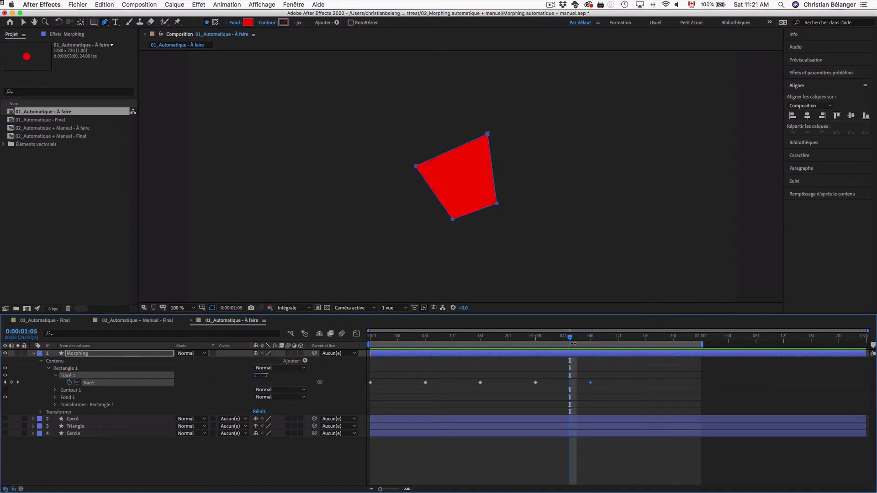
left_click_drag(570, 339, 536, 340)
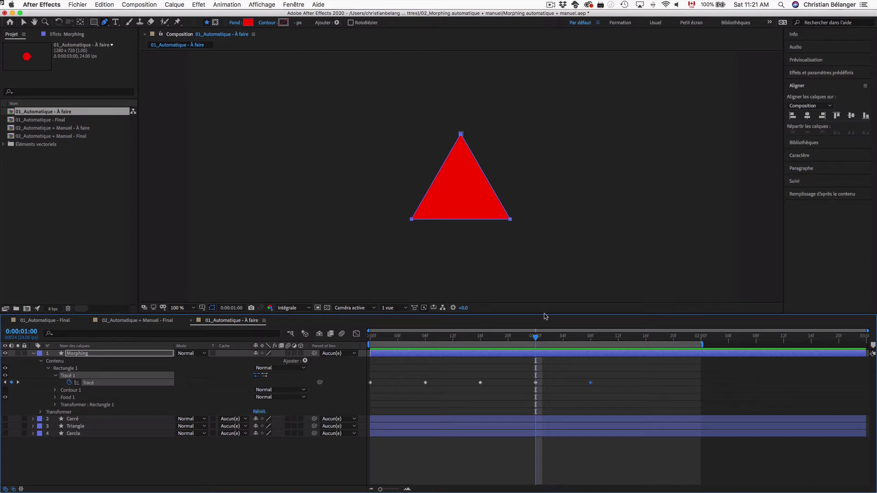
key("shift+Left")
key("shift+Left")
key("shift+Left")
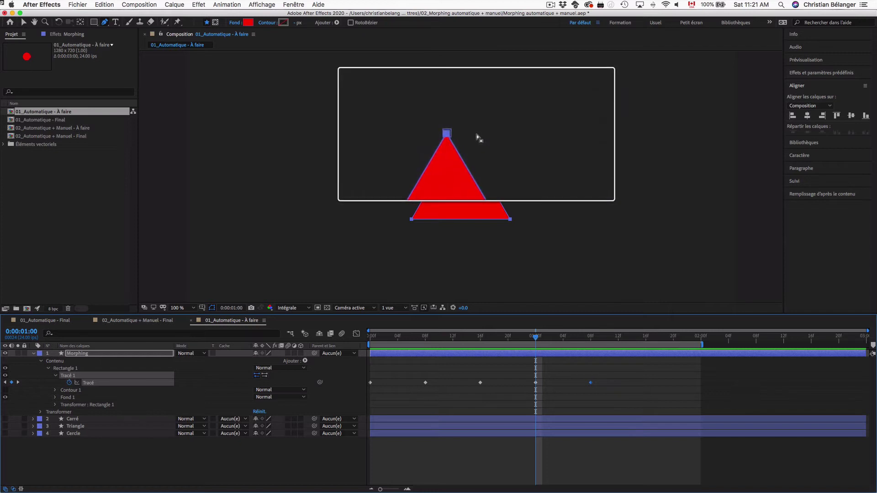
left_click_drag(446, 133, 459, 132)
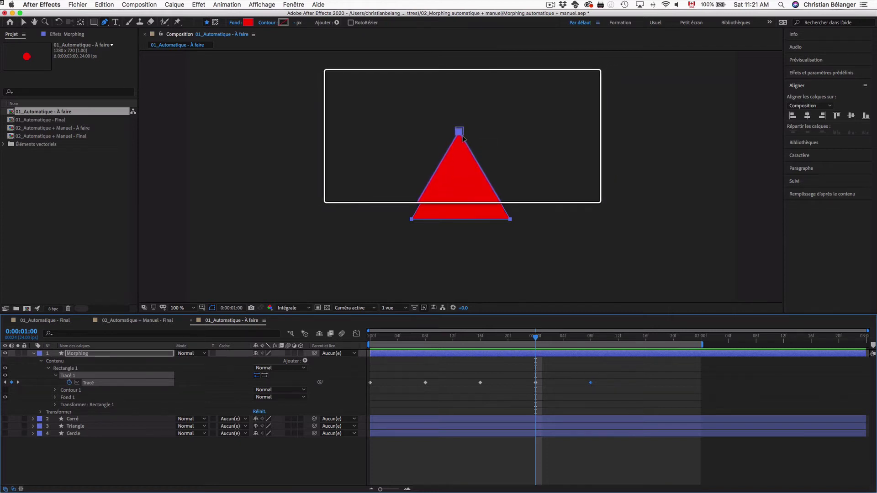
left_click_drag(463, 139, 464, 141)
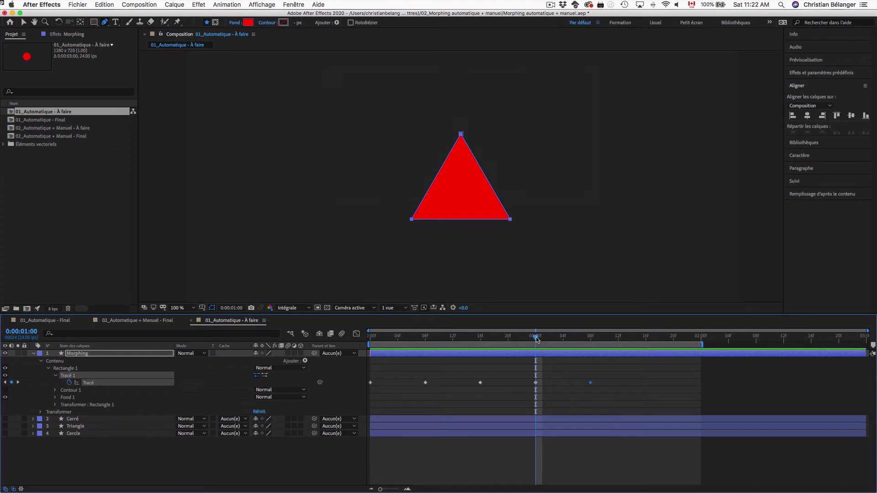
mouse_move(539, 339)
left_mouse_down()
mouse_move(592, 344)
mouse_move(536, 345)
left_mouse_up()
left_click(412, 221)
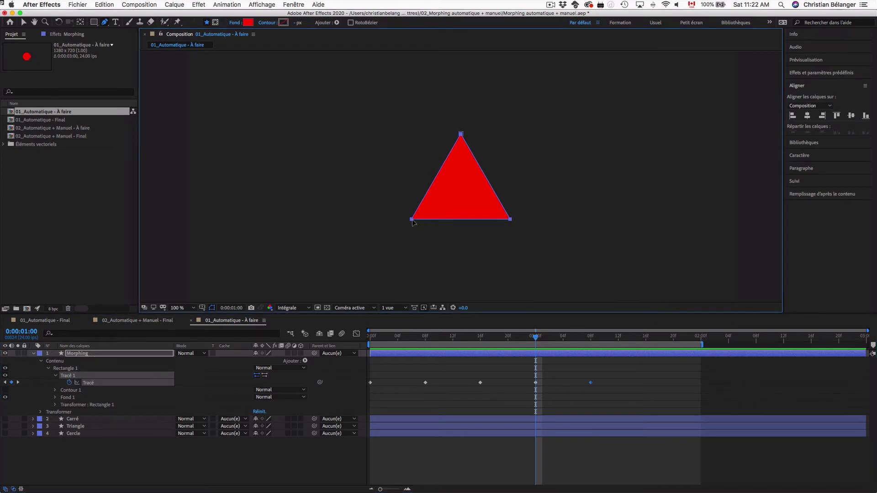
left_click_drag(421, 235, 421, 236)
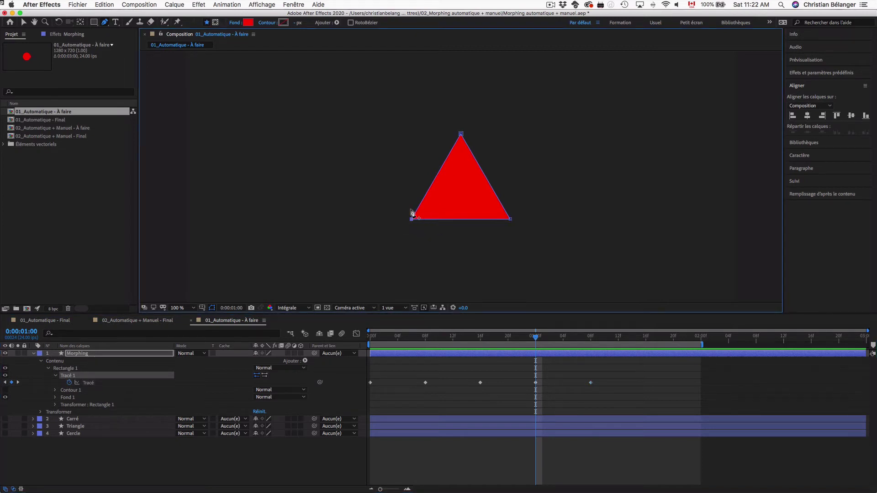
left_click_drag(391, 194, 426, 237)
Step: Set the triangle's bottom-left vertex as the path's first vertex (Définir le premier sommet)
right_click(413, 222)
mouse_move(438, 237)
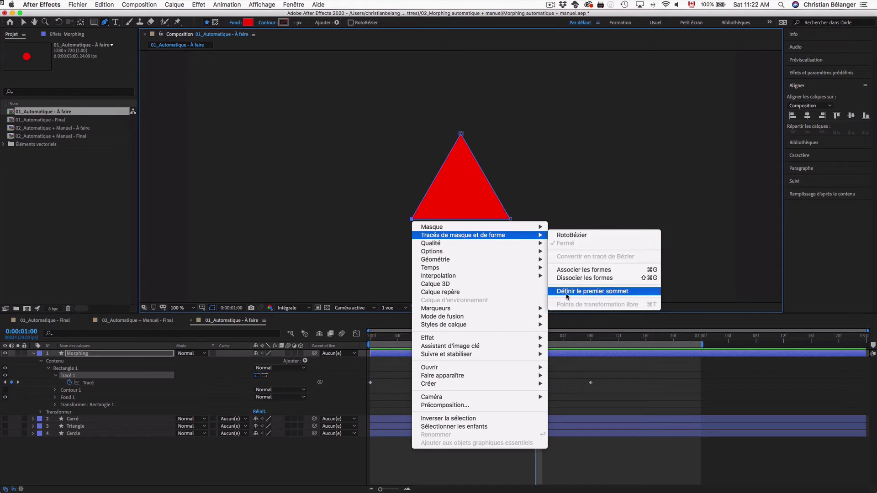
left_click(612, 292)
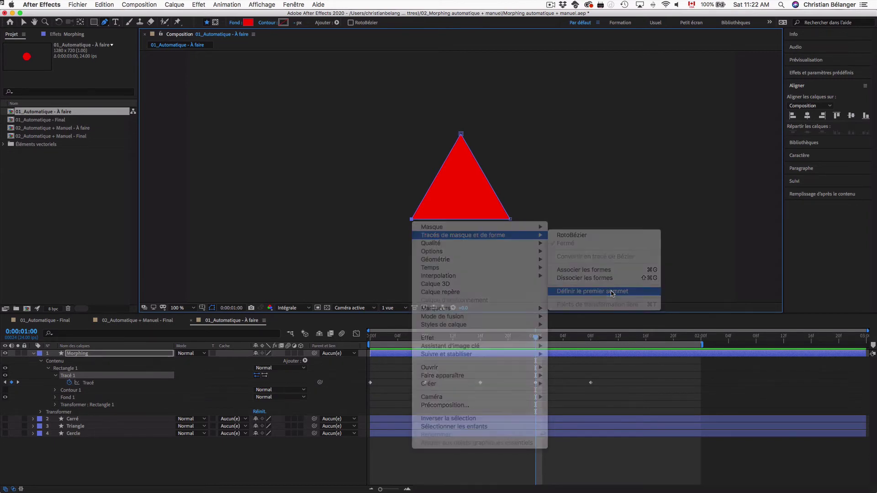
Step: Preview the revised triangle-to-square morph between 1:00 and 1:05, then select the bottom-right vertex
left_click_drag(535, 340, 590, 338)
left_click(536, 340)
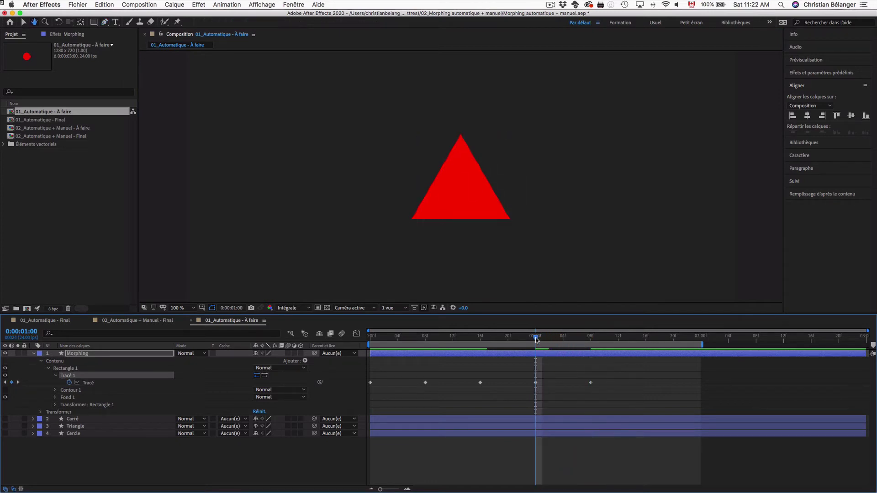
key("space")
left_click(536, 340)
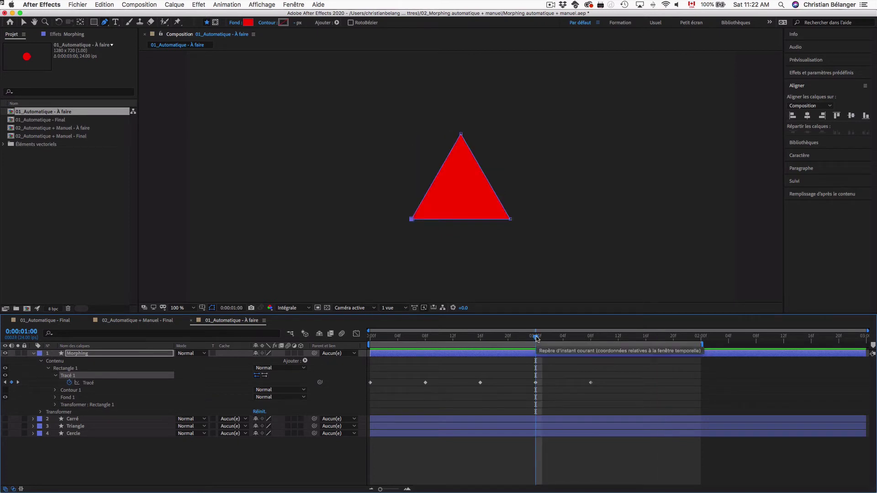
mouse_move(537, 339)
left_mouse_down()
mouse_move(570, 339)
mouse_move(539, 341)
left_mouse_up()
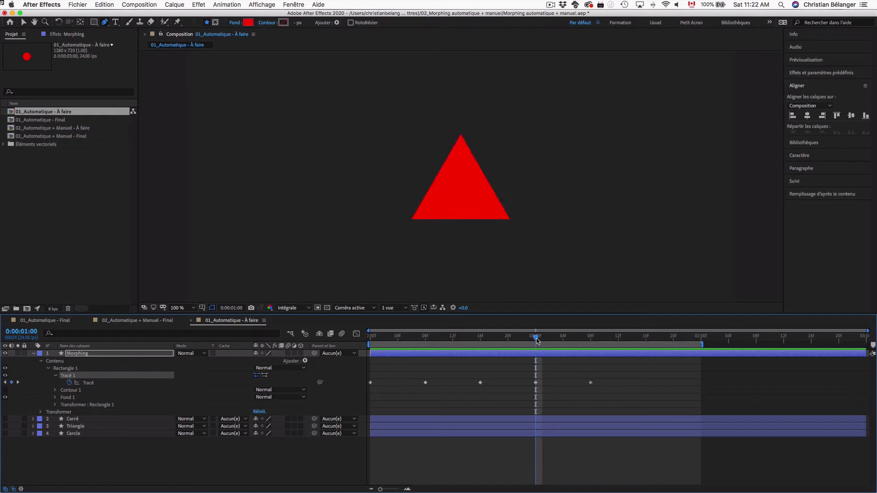
key("space")
key("space")
mouse_move(537, 340)
left_mouse_down()
mouse_move(583, 342)
mouse_move(535, 341)
left_mouse_up()
left_click_drag(523, 206, 494, 242)
Step: Make the bottom-right vertex the first vertex and preview the resulting morph from 1:00
right_click(510, 220)
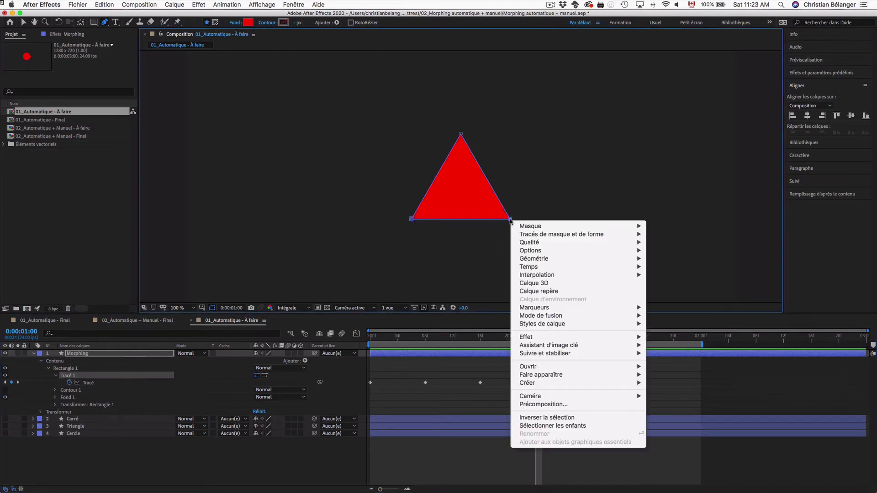
mouse_move(545, 238)
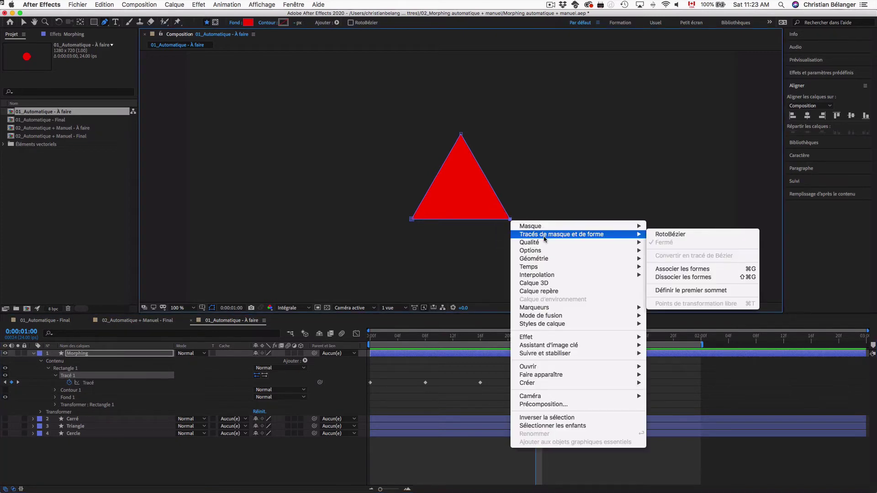
left_click(694, 291)
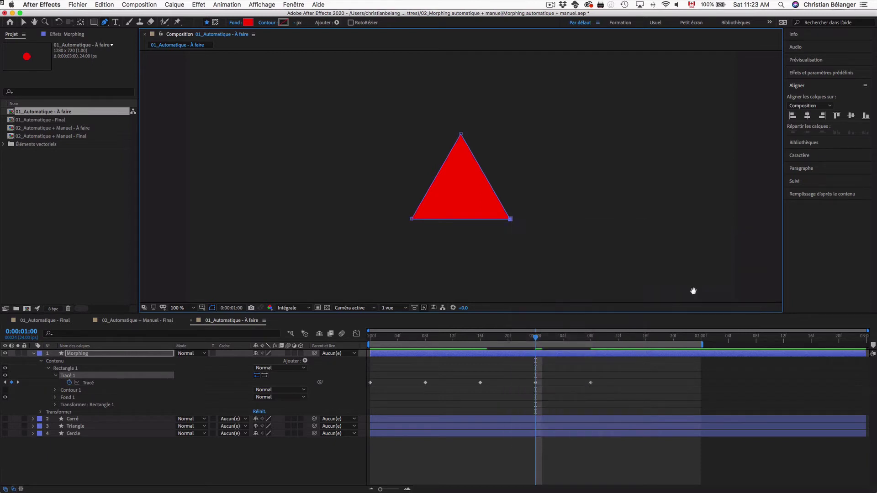
key("space")
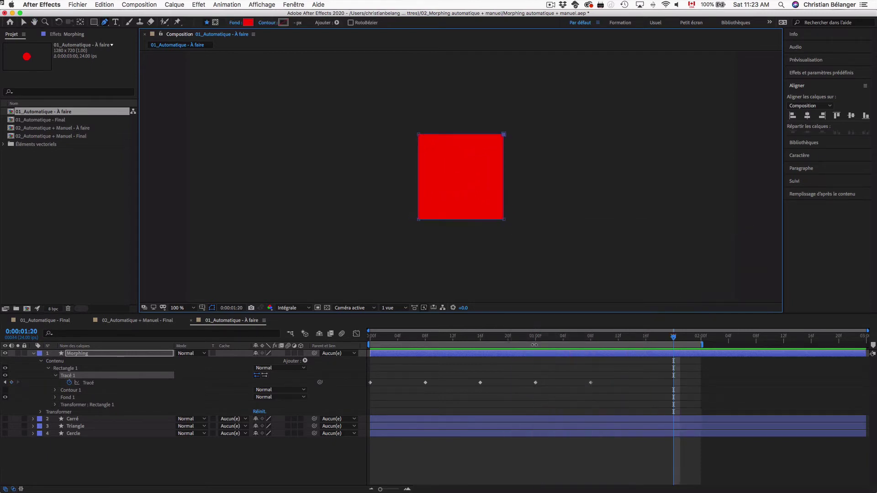
left_click(536, 337)
key("space")
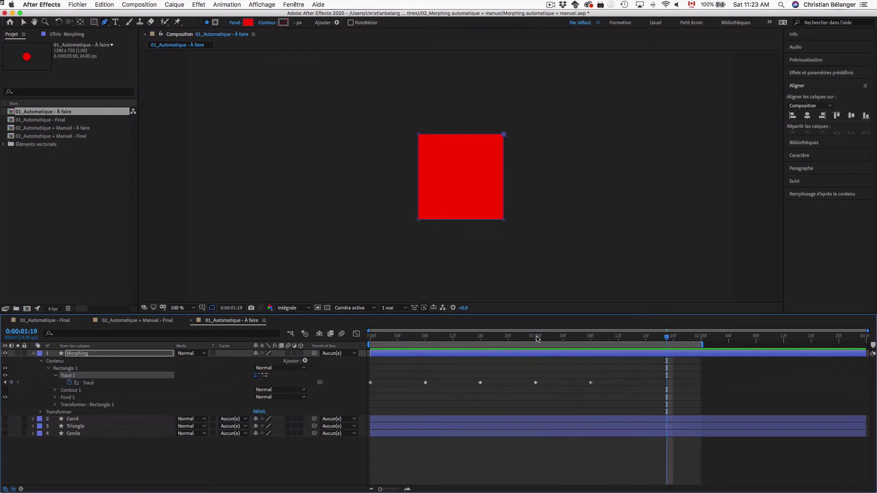
left_click(537, 339)
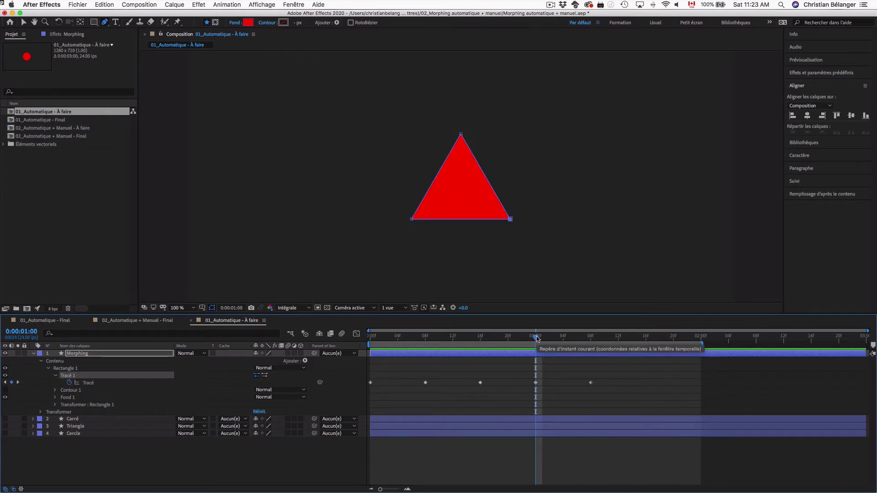
key("space")
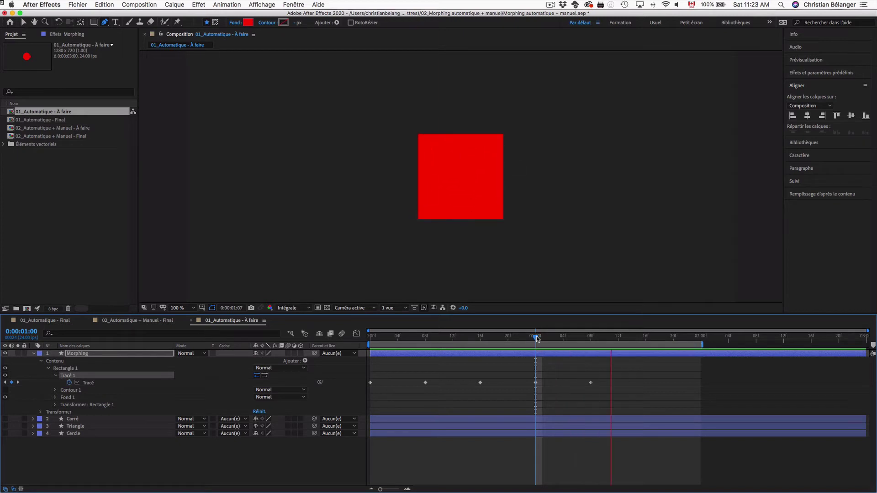
left_click(538, 338)
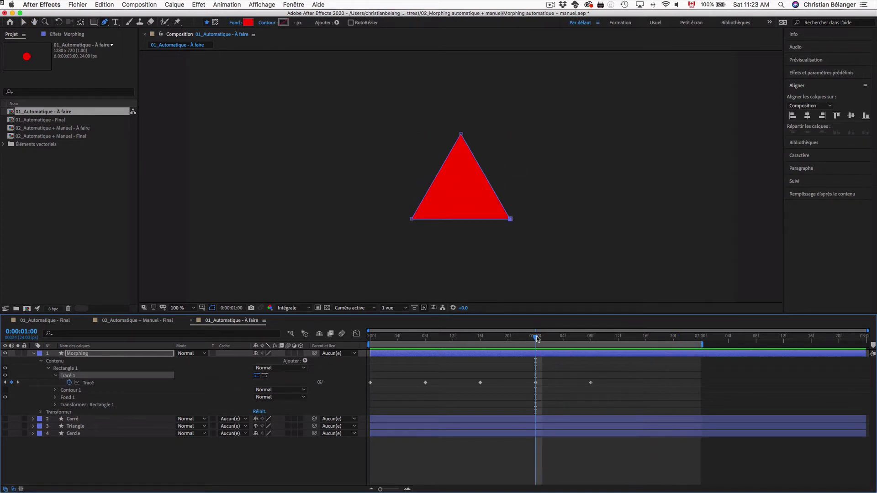
Step: Try the top vertex as first vertex, then settle on the bottom-left corner and preview
right_click(461, 135)
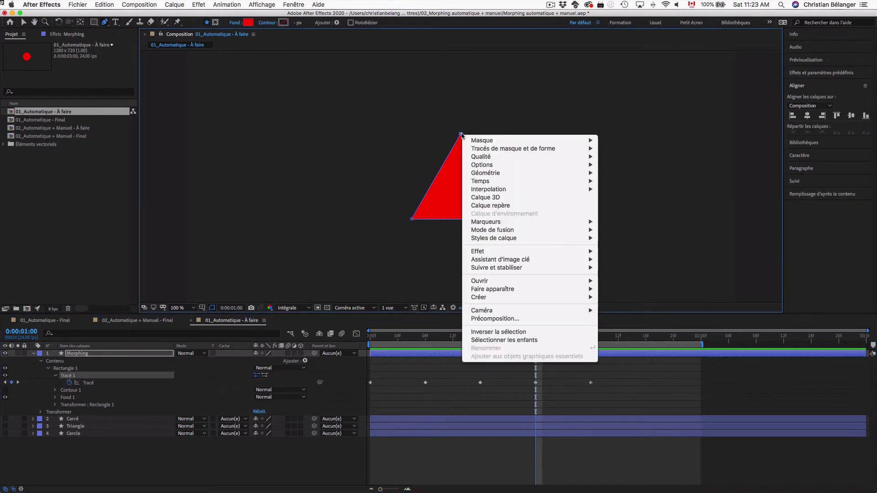
mouse_move(502, 148)
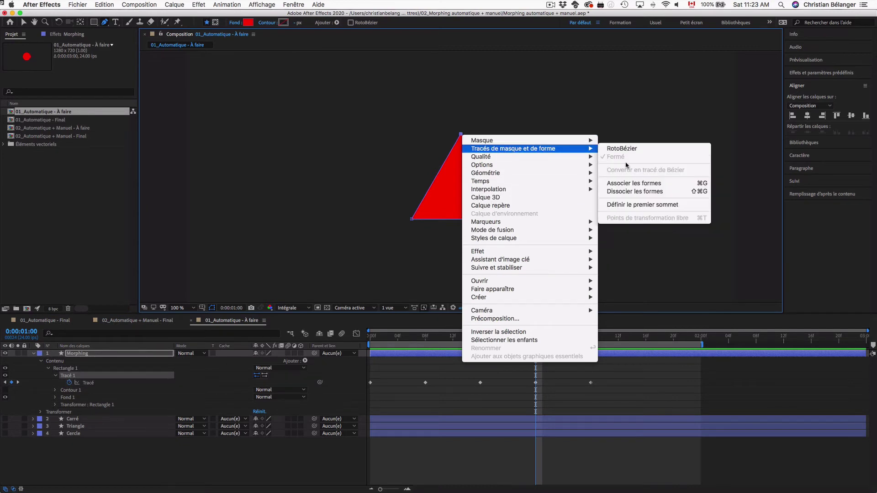
left_click(647, 208)
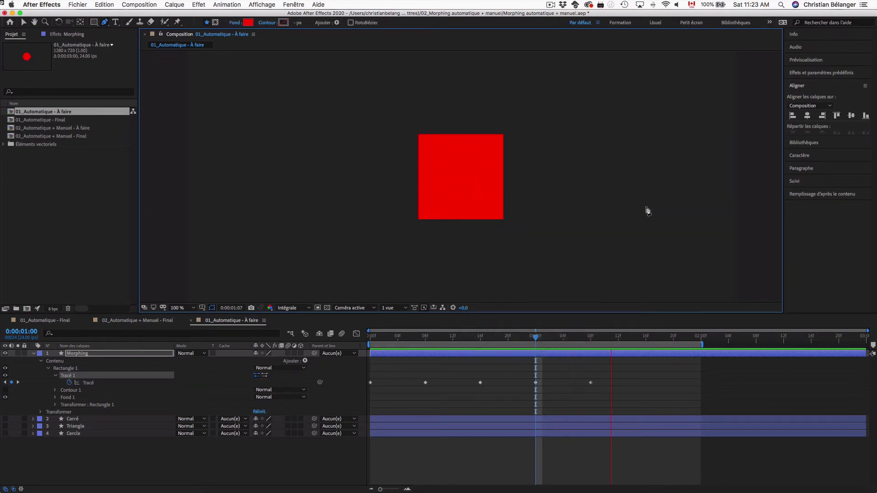
left_click(536, 337)
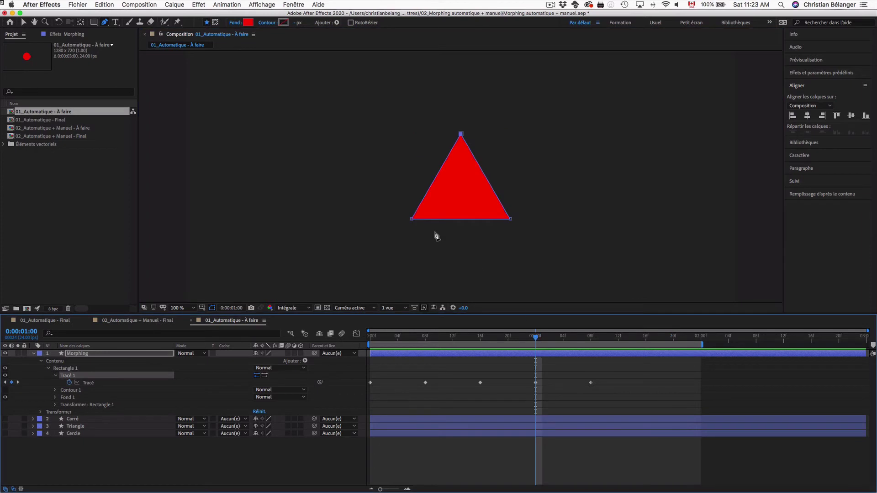
right_click(413, 220)
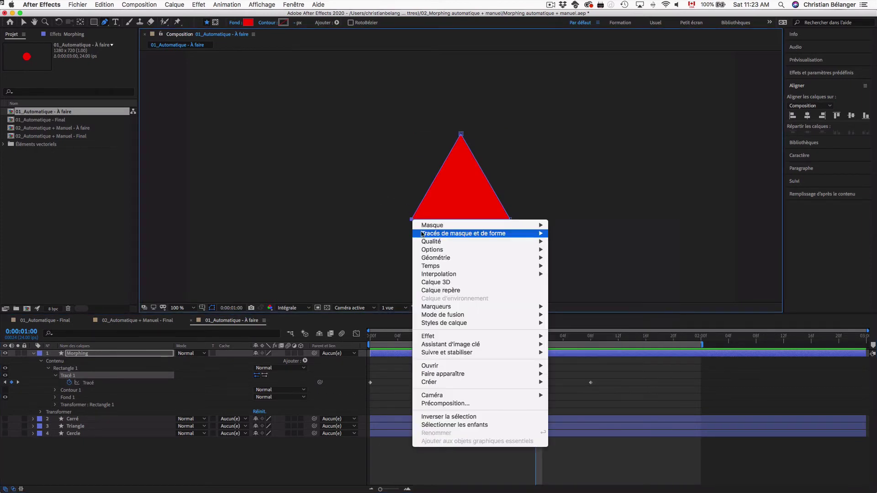
mouse_move(517, 234)
left_click(610, 289)
key("space")
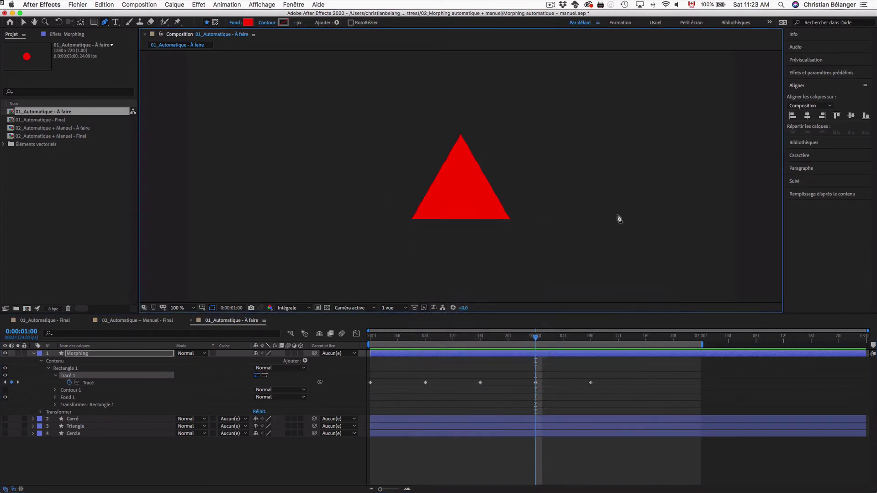
key("space")
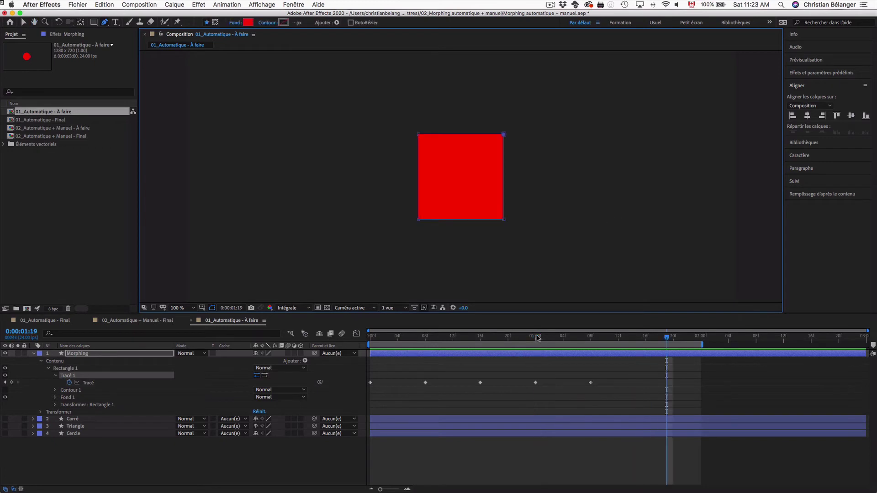
left_click_drag(537, 338, 538, 338)
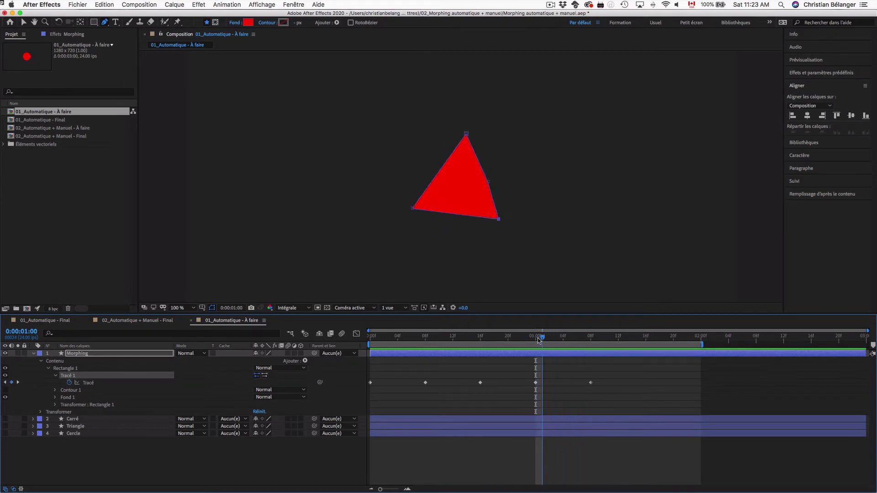
left_click_drag(536, 337, 588, 337)
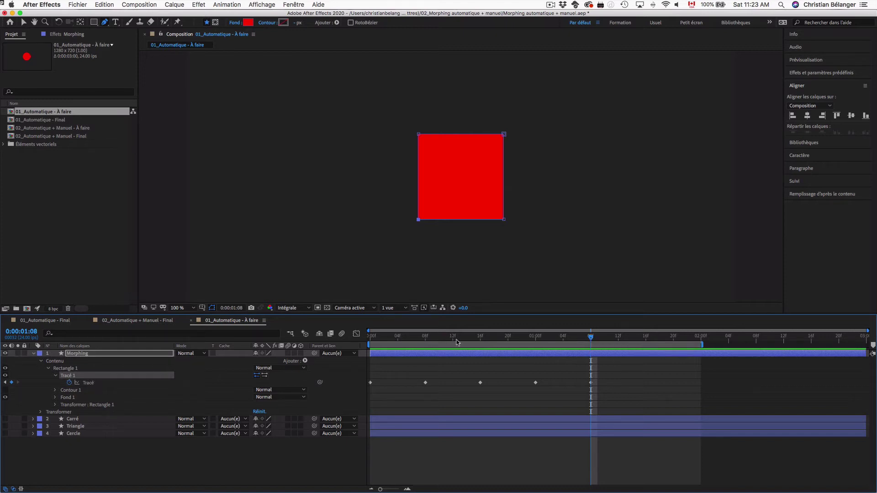
left_click_drag(484, 342, 590, 345)
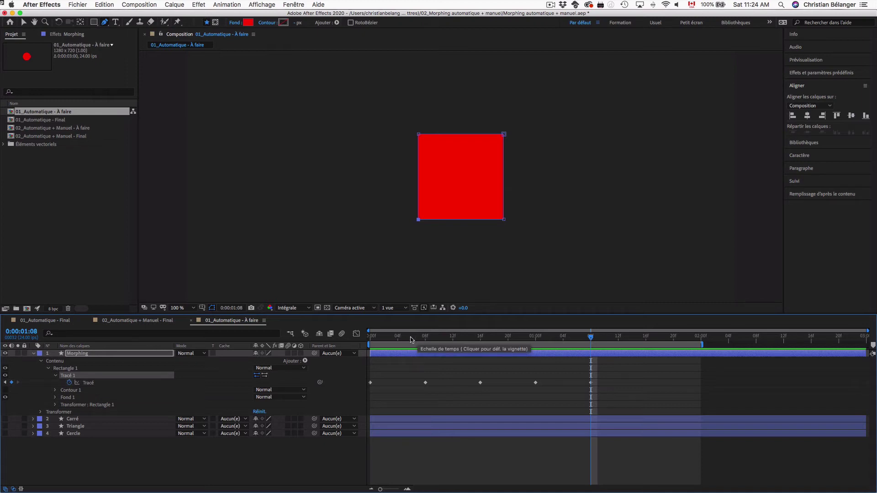
Step: Preview the gold morph in 02_Automatique + Manuel - Final, then open the À faire comp
double_click(69, 137)
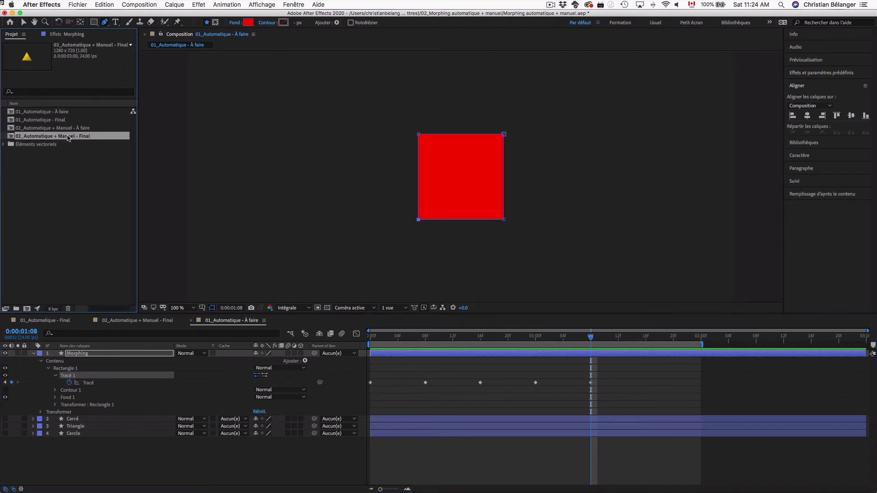
key("space")
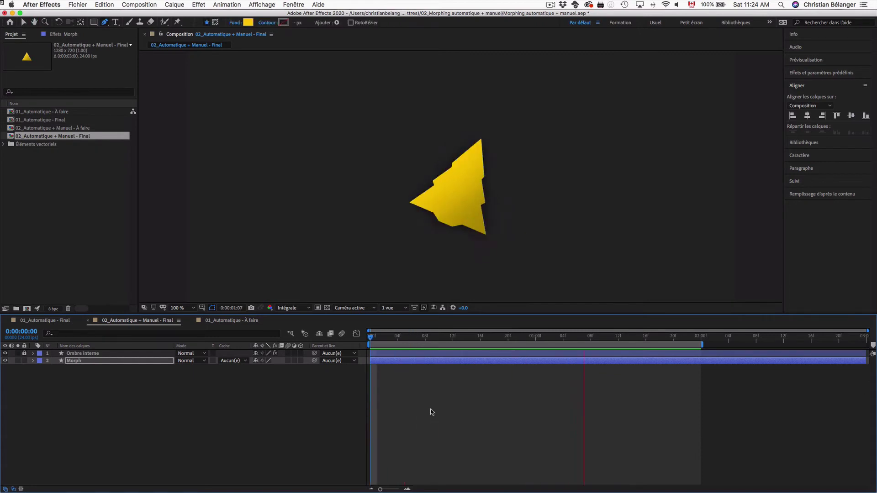
left_click(578, 362)
left_click_drag(528, 339, 370, 339)
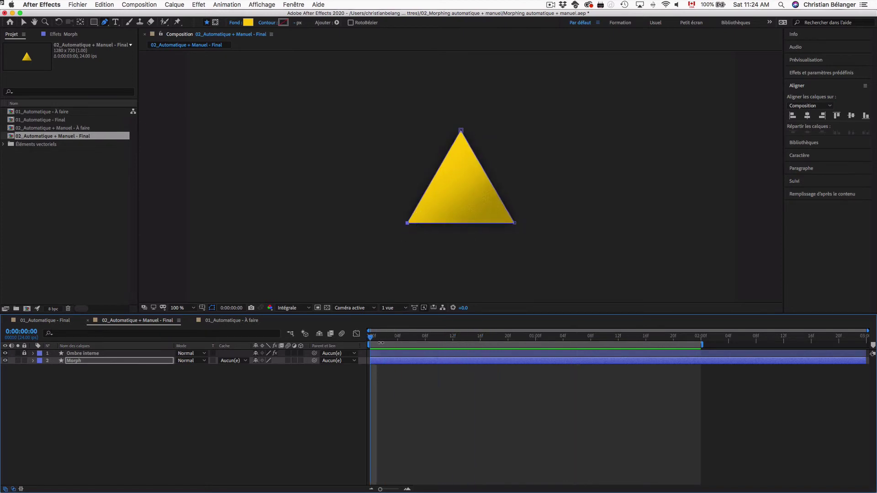
left_click_drag(370, 338, 516, 338)
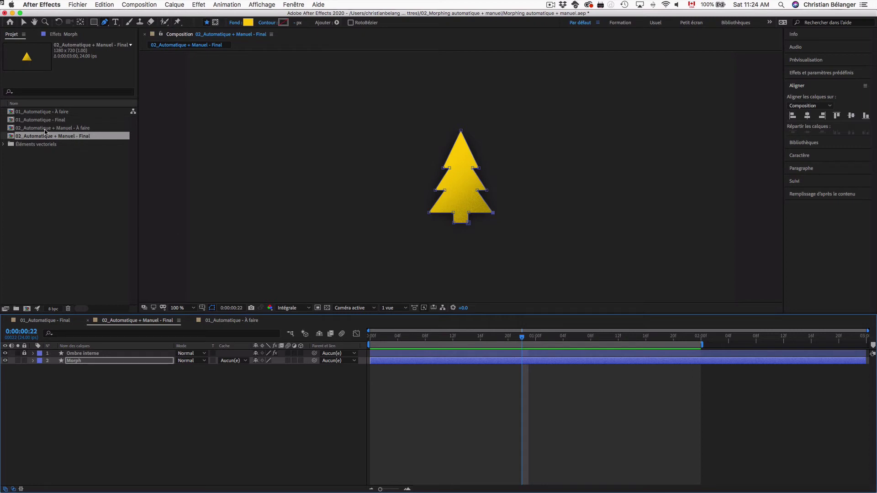
double_click(72, 128)
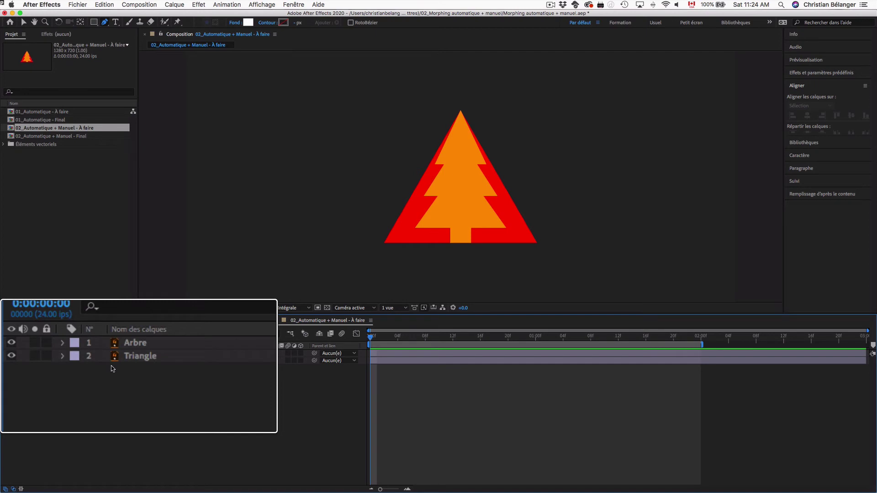
Step: Select the Arbre and Triangle layers and apply Créer des formes à partir du calque vectoriel
left_click(72, 362)
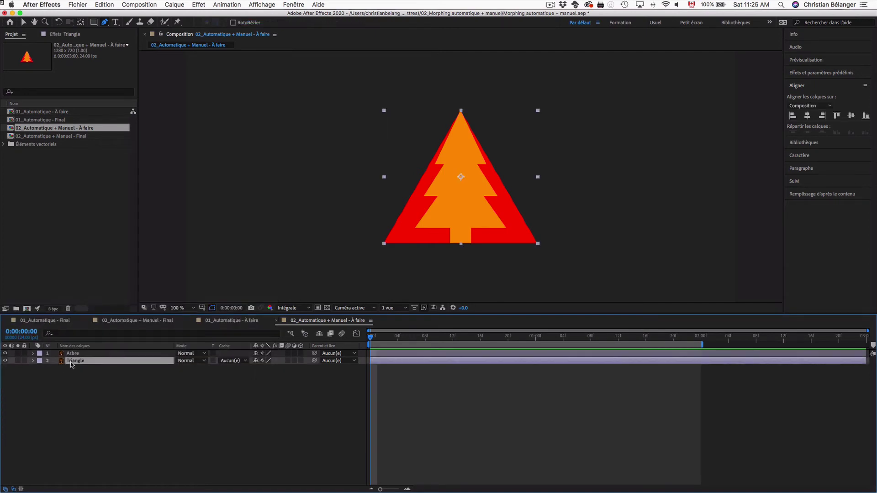
left_click(33, 361)
left_click(40, 368)
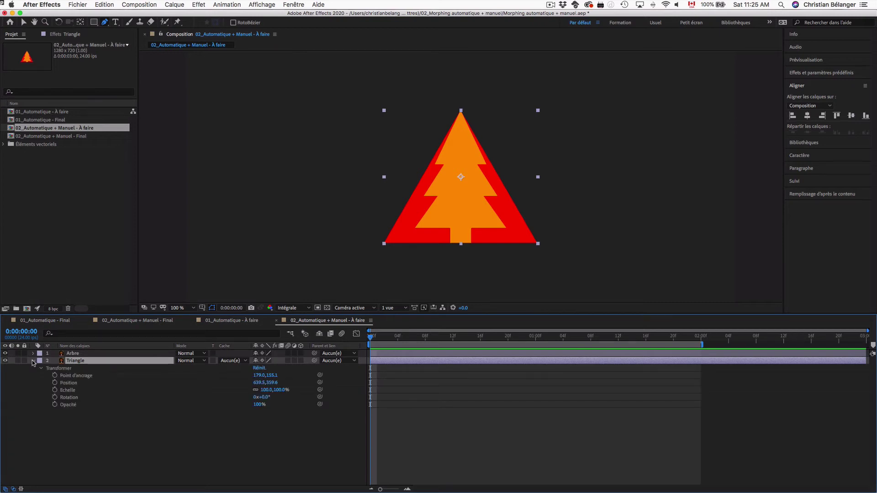
left_click(32, 361)
left_click(75, 354, "shift")
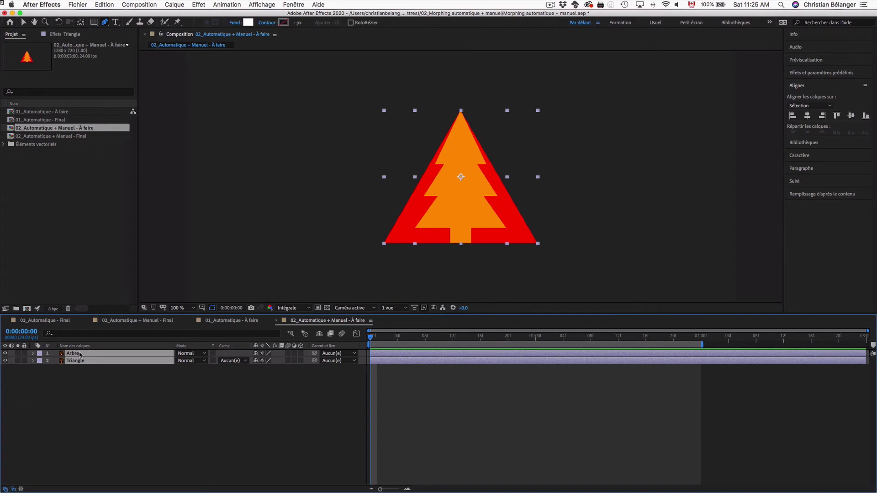
right_click(90, 355)
mouse_move(125, 425)
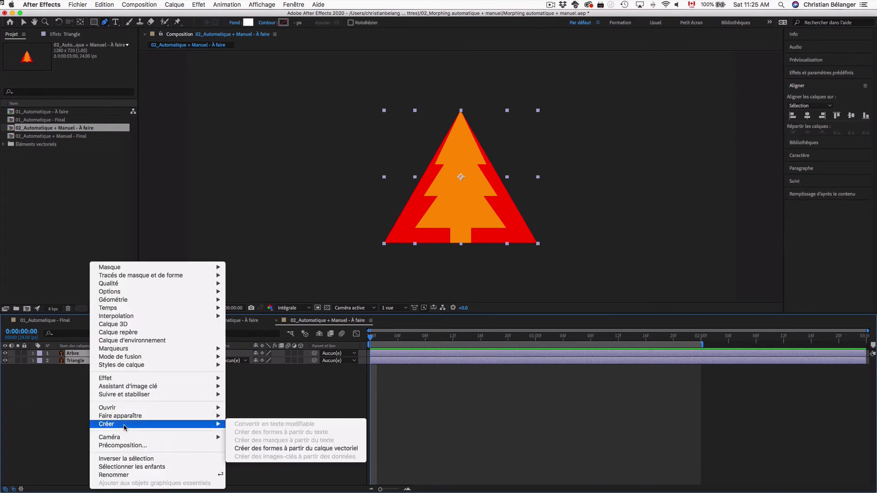
left_click(269, 450)
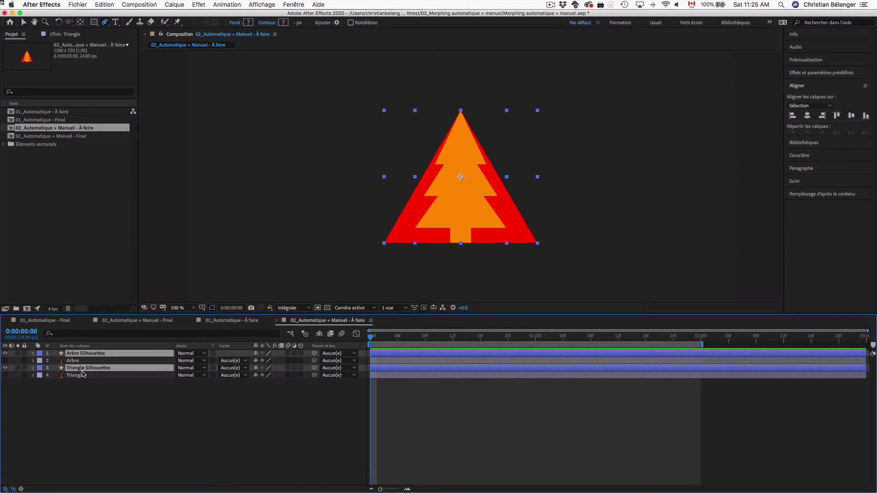
Step: Twirl open Triangle Silhouettes > Contenu > Groupe 1 > Tracé 1 and select the path
left_click(33, 368)
left_click(41, 391)
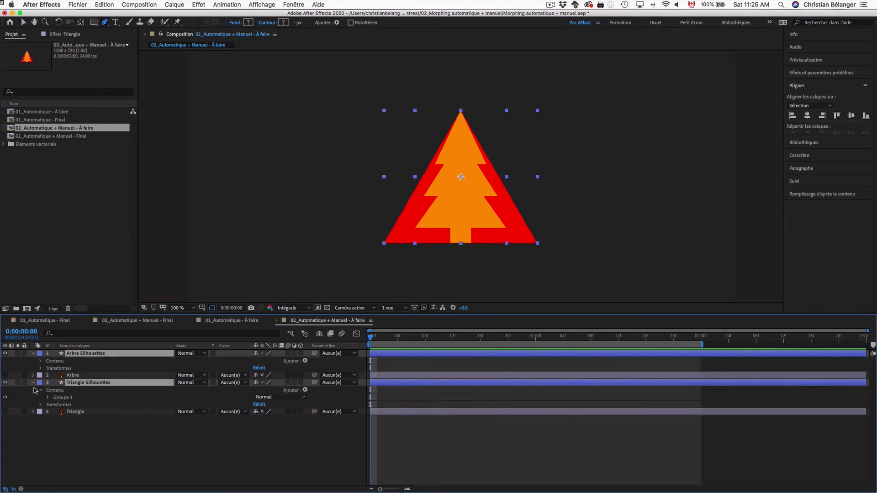
left_click(49, 397)
left_click(55, 404)
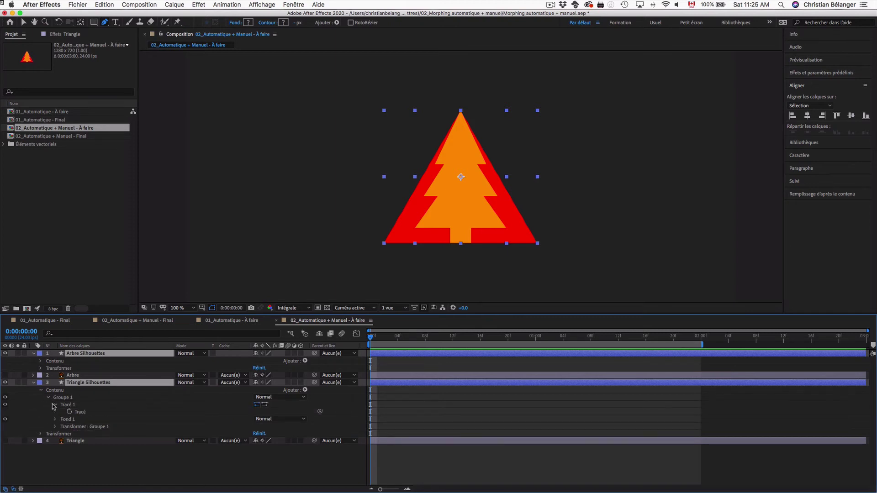
left_click(80, 412)
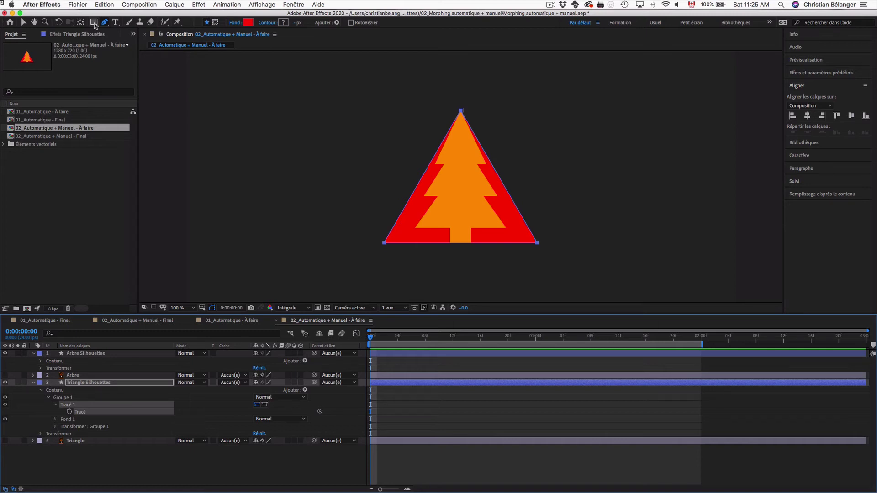
Step: Reselect the Triangle Silhouettes path, inspect its right-click menu, then deselect it
left_click(73, 375)
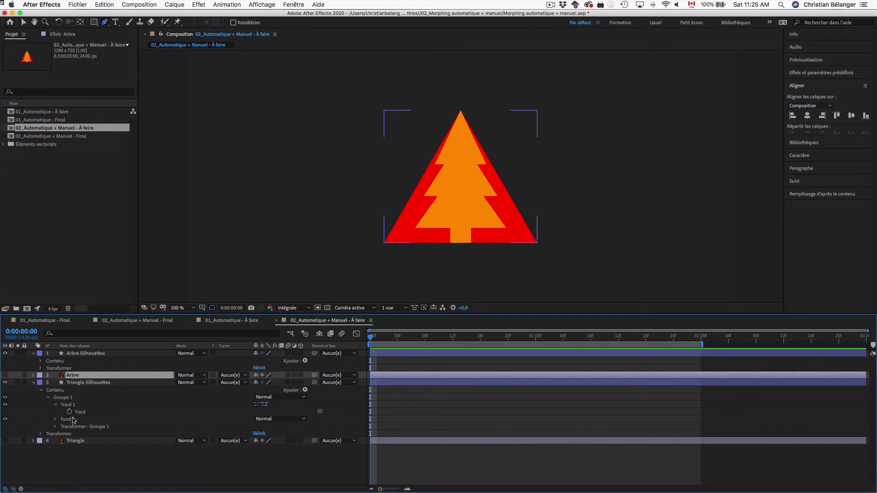
left_click(83, 414)
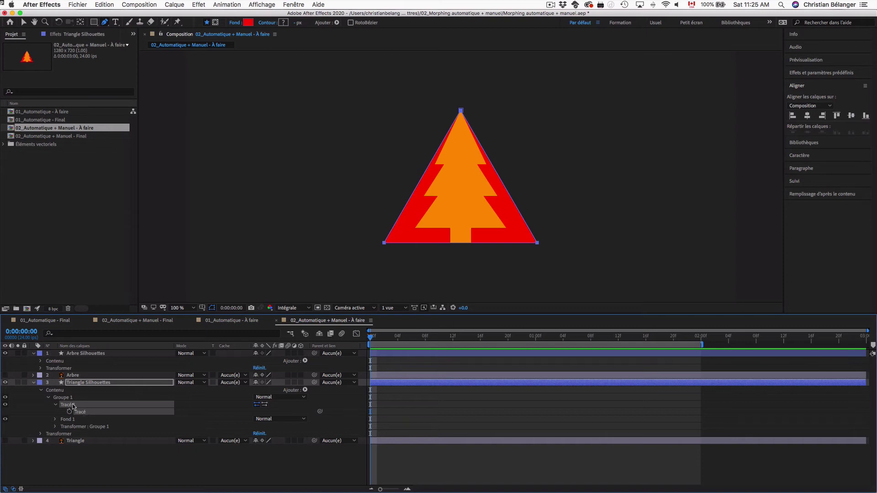
right_click(73, 405)
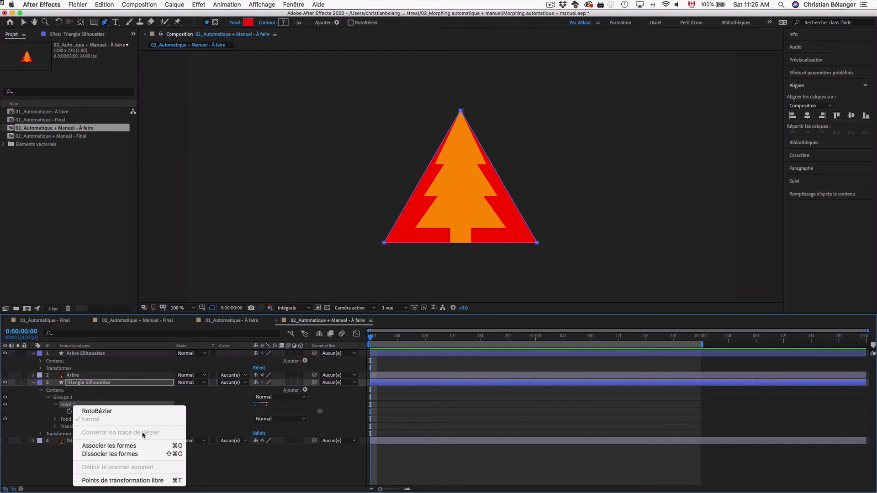
left_click(30, 471)
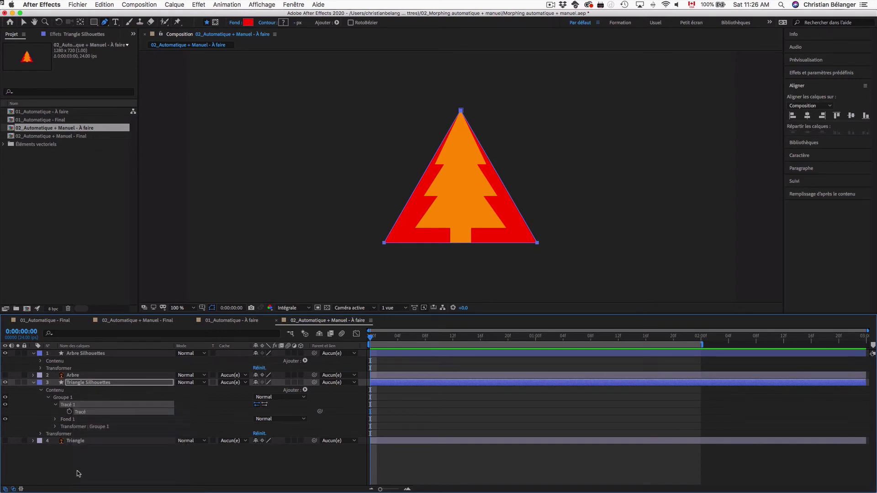
left_click(80, 473)
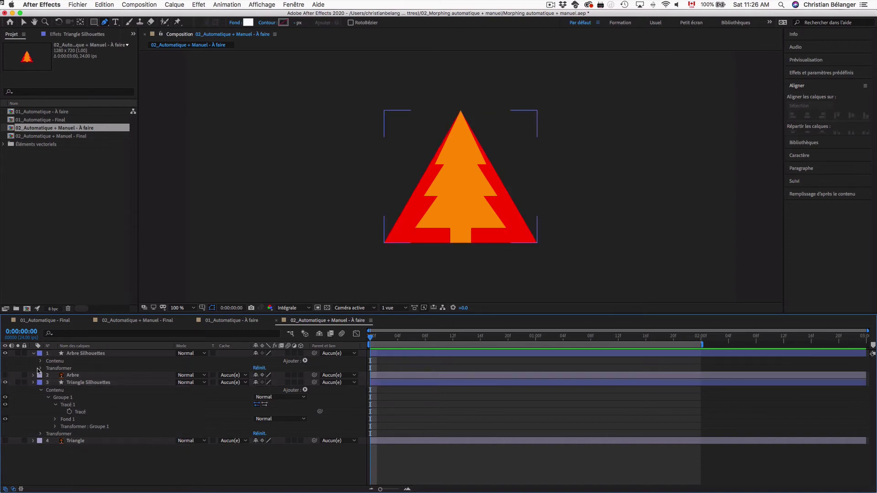
Step: Mark the original Arbre and Triangle layers as shy and hide them from the timeline
left_click(33, 382)
left_click(33, 353)
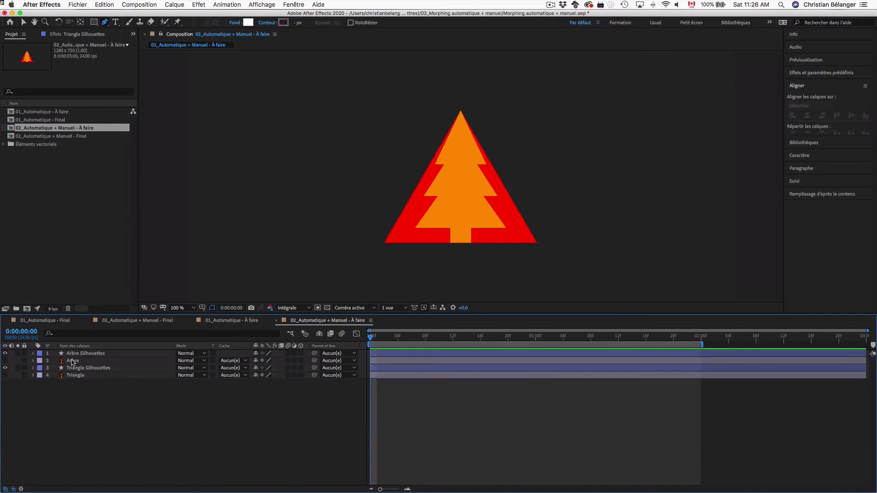
left_click(76, 360)
left_click(88, 375, "super")
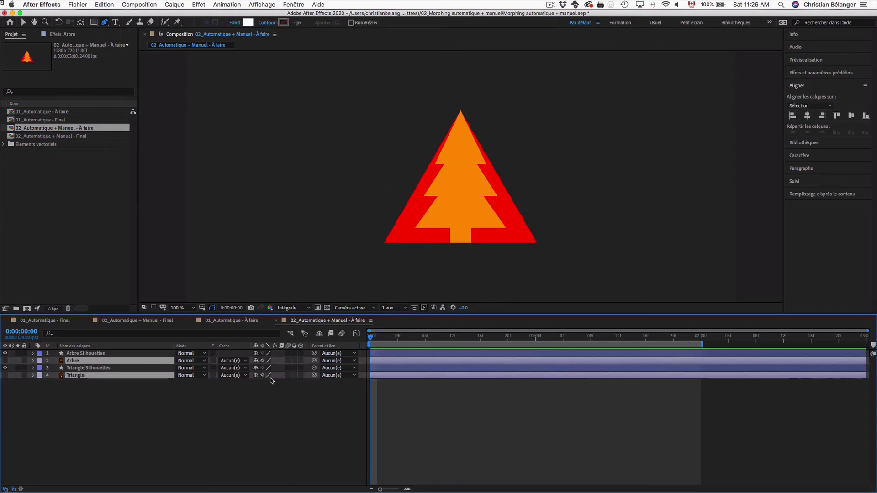
left_click_drag(255, 360, 255, 375)
left_click(319, 336)
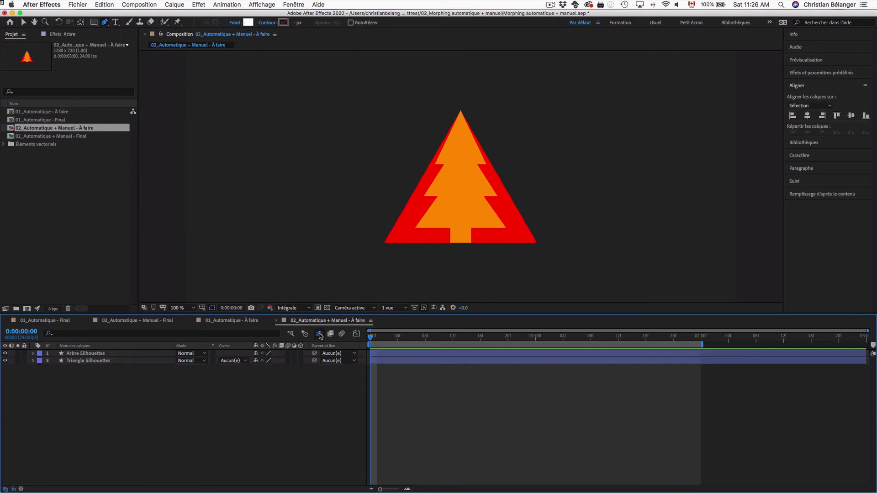
Step: Twirl open Arbre Silhouettes > Contenu > Groupe 1 > Tracé 1 to reveal the tree's path
left_click(87, 354)
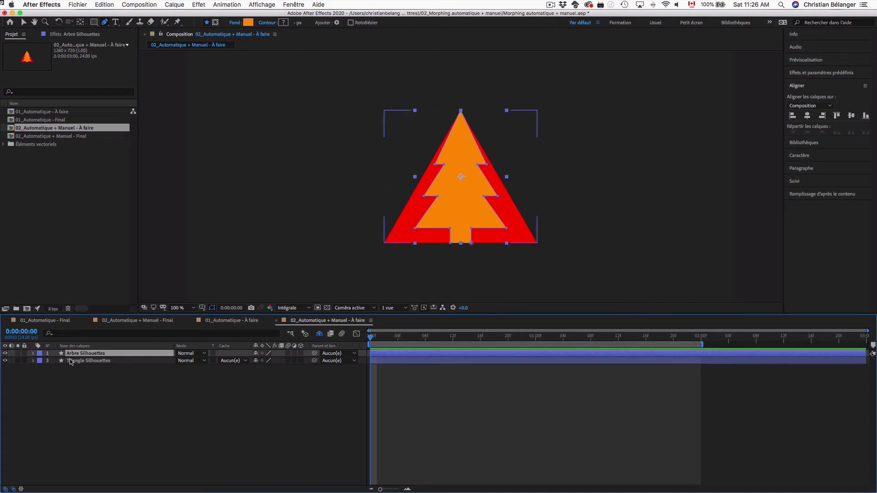
left_click(33, 354)
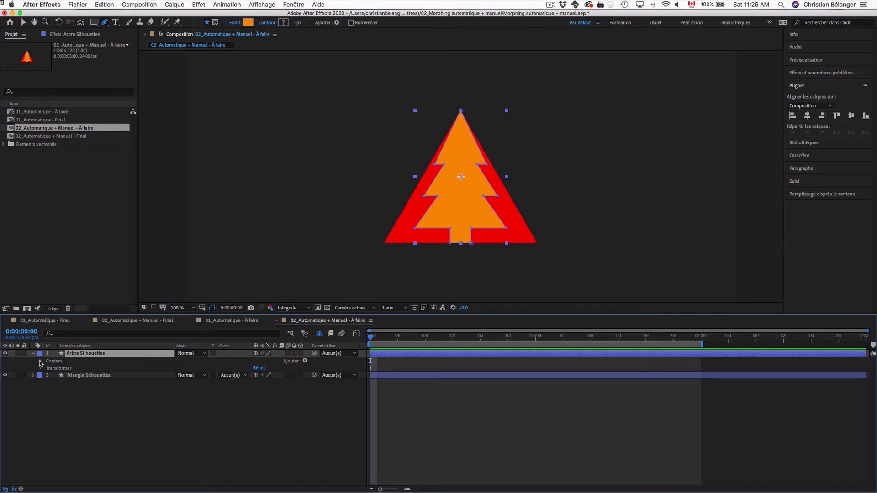
left_click(41, 362)
left_click(49, 368)
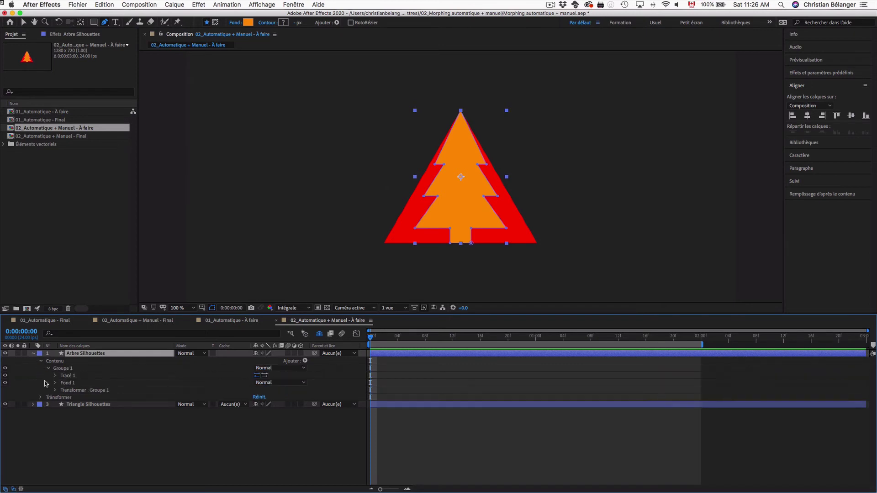
left_click(55, 375)
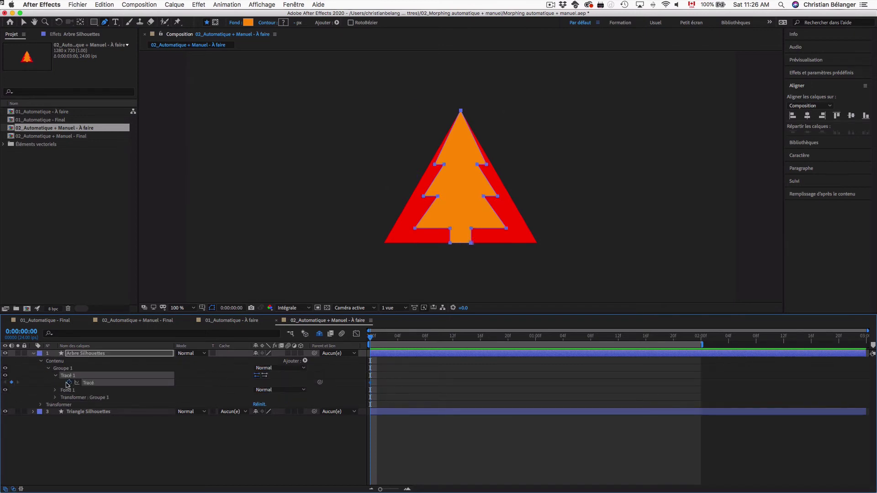
Step: Keyframe the tree's Tracé at frame 0 and paste the triangle's path at frame 12
left_click(69, 382)
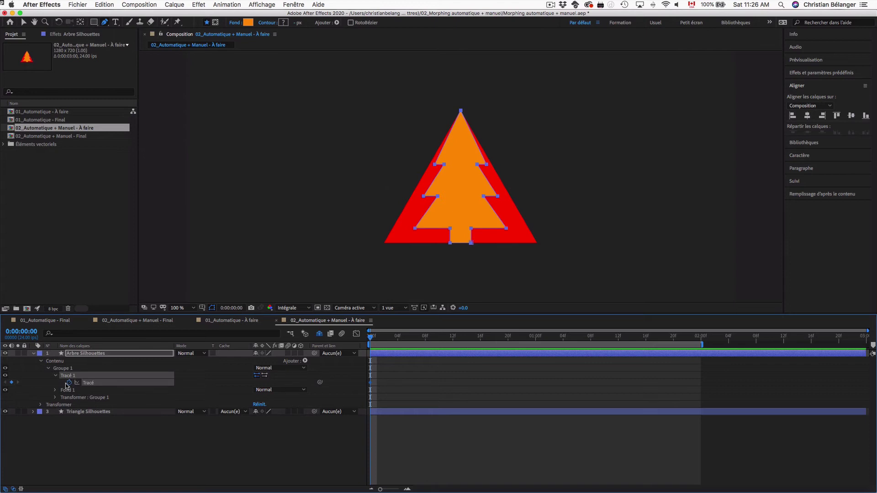
left_click(32, 412)
left_click(80, 441)
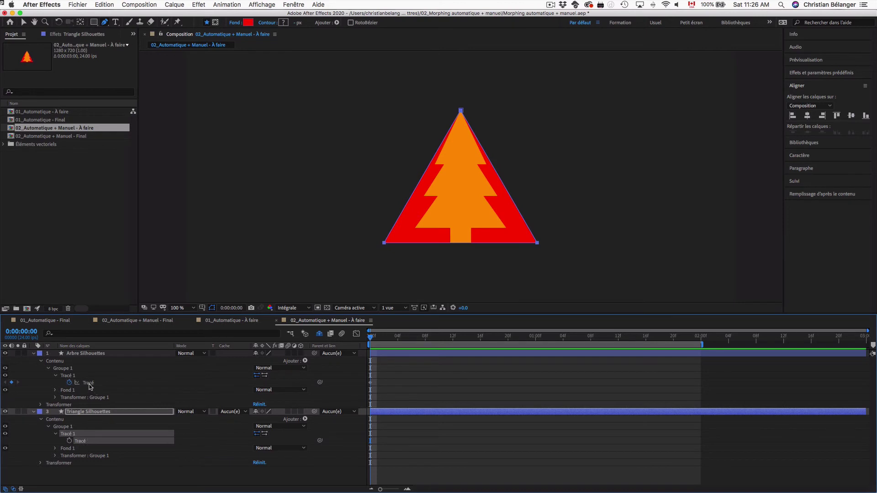
left_click(32, 411)
left_click(88, 383)
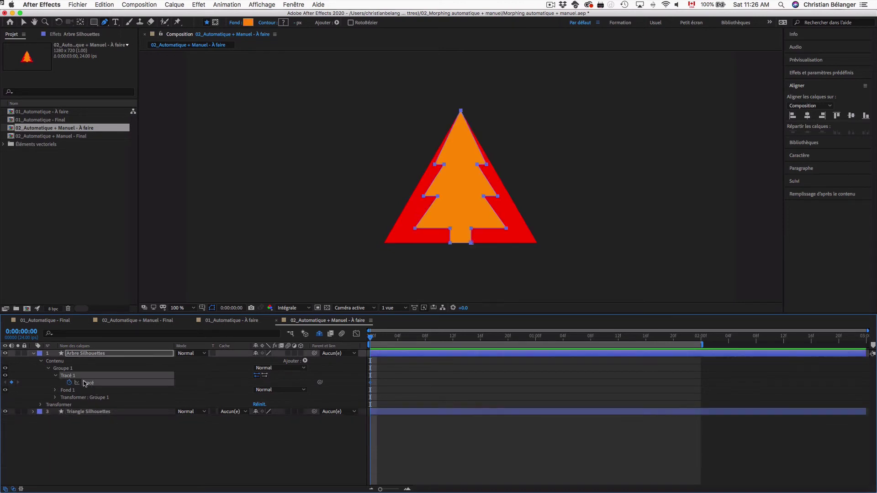
left_click_drag(432, 337, 454, 338)
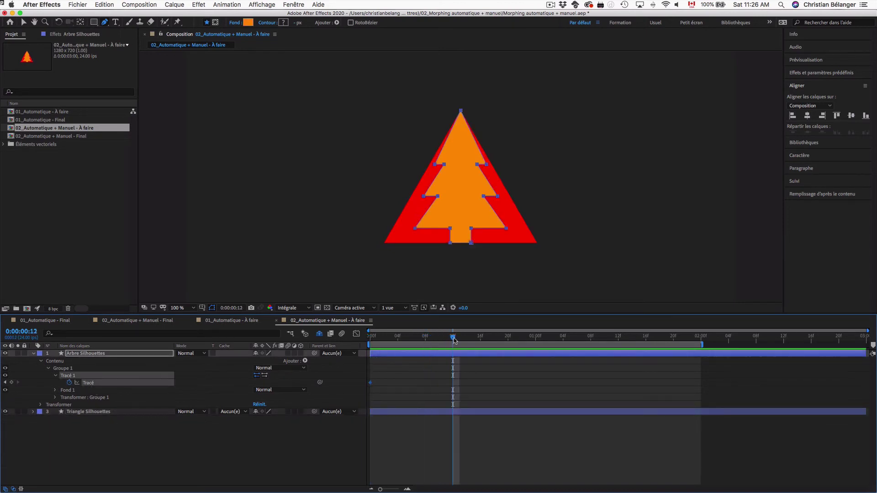
key("cmd+v")
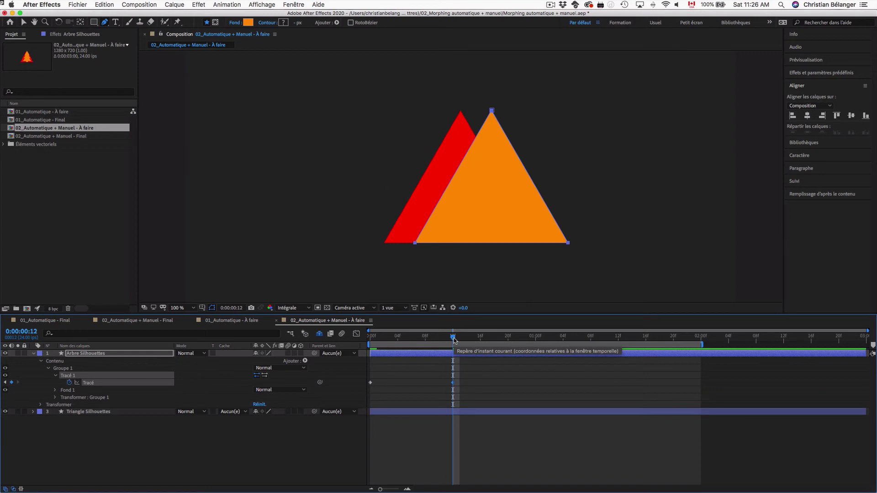
Step: Hide the red triangle layer and preview the tree-to-triangle morph
left_click(5, 412)
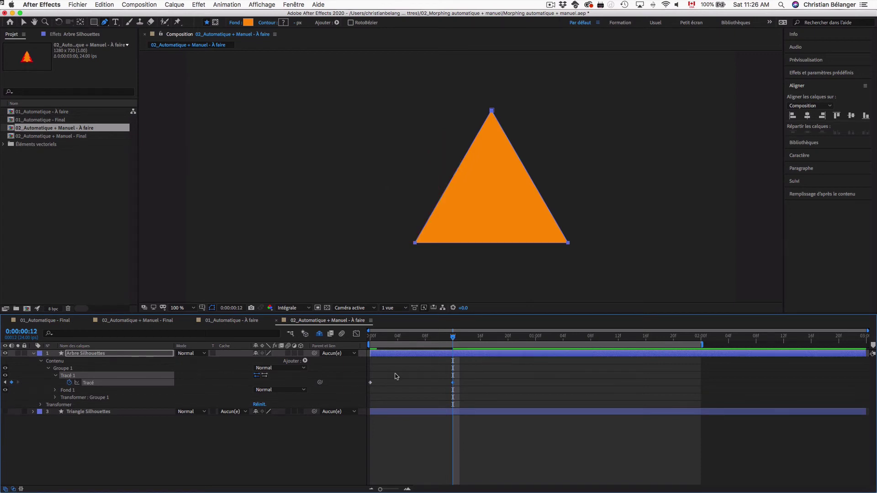
left_click_drag(453, 337, 375, 338)
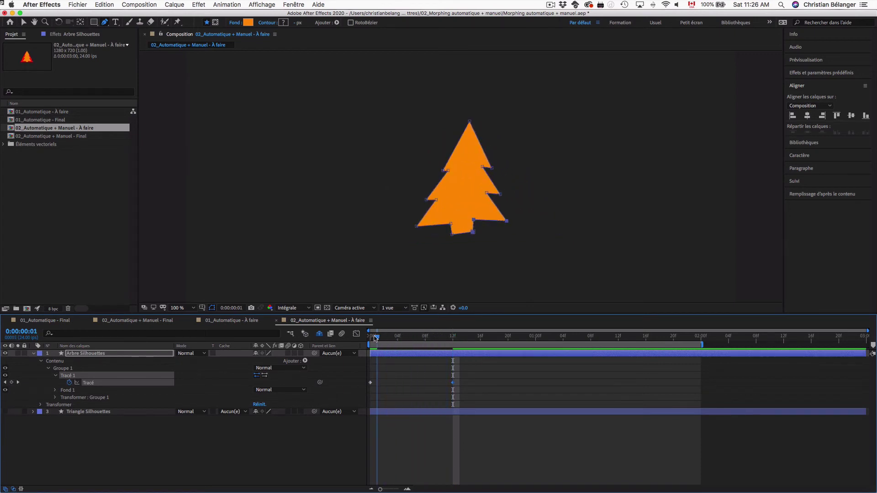
key("space")
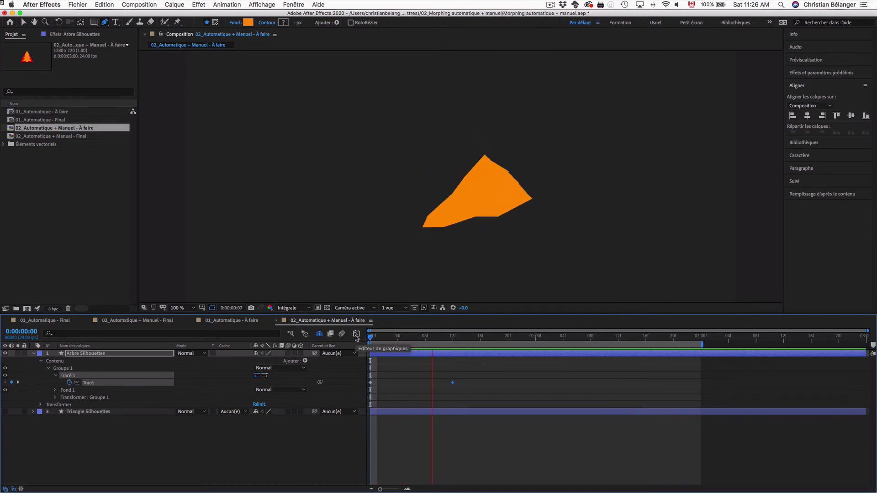
mouse_move(397, 337)
left_mouse_down()
mouse_move(380, 338)
mouse_move(452, 337)
left_mouse_up()
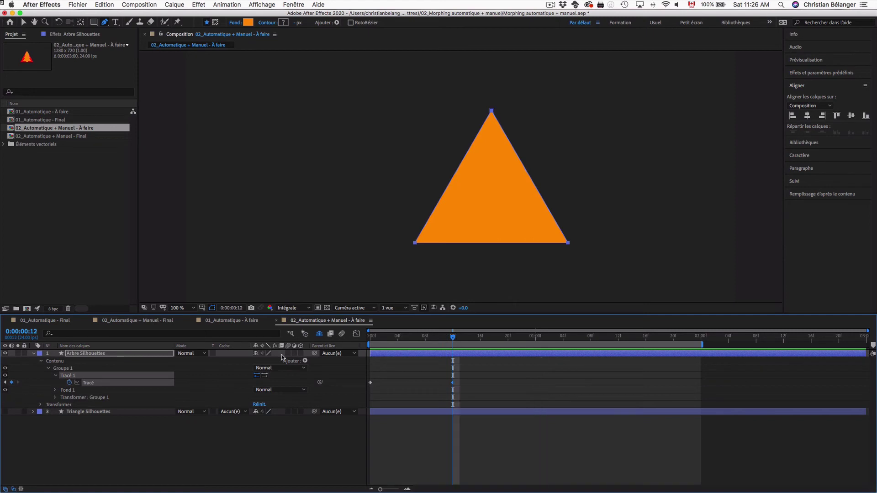
Step: Show the red triangle again and test centring the tree layer's anchor and position at frame 12
left_click(5, 411)
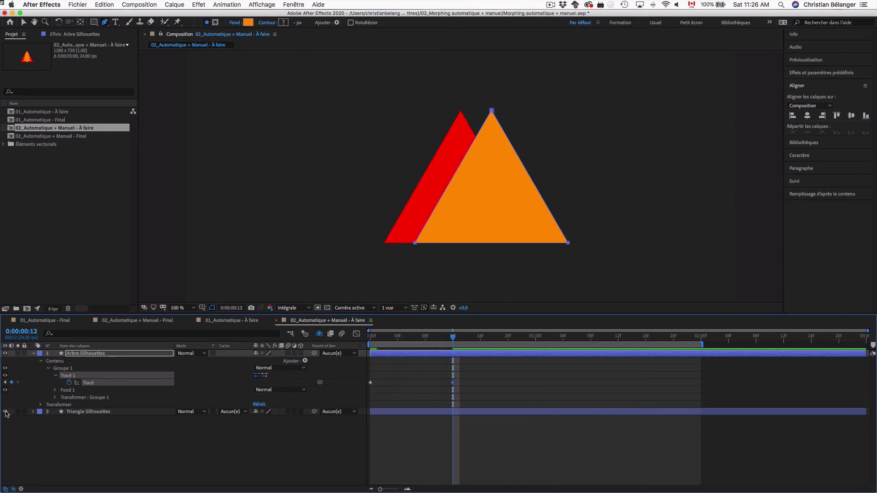
left_click(118, 354)
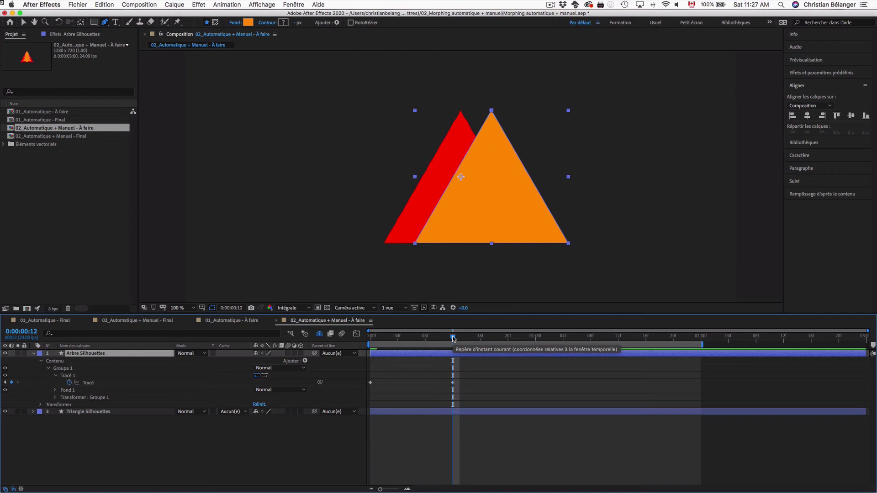
key("super+alt+Home")
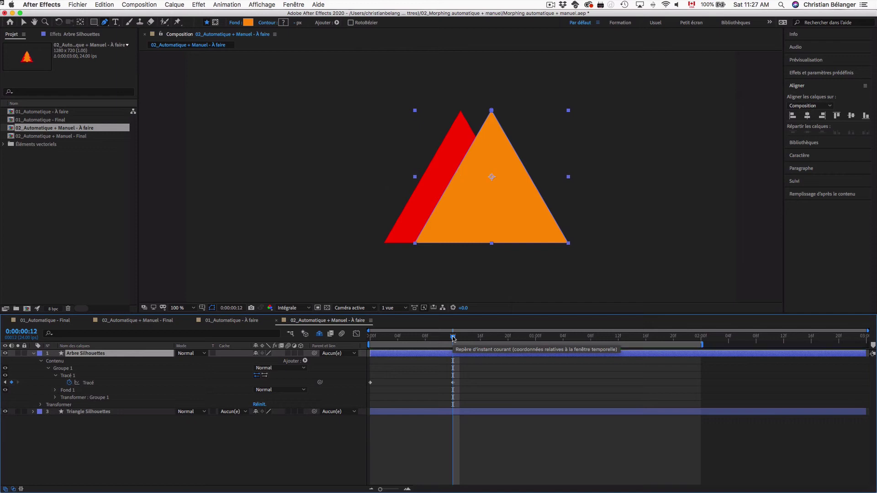
key("super+Home")
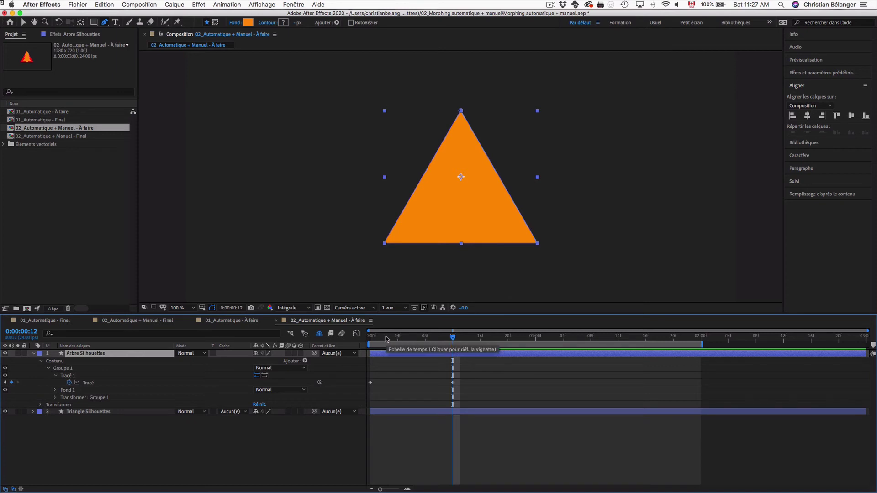
key("Home")
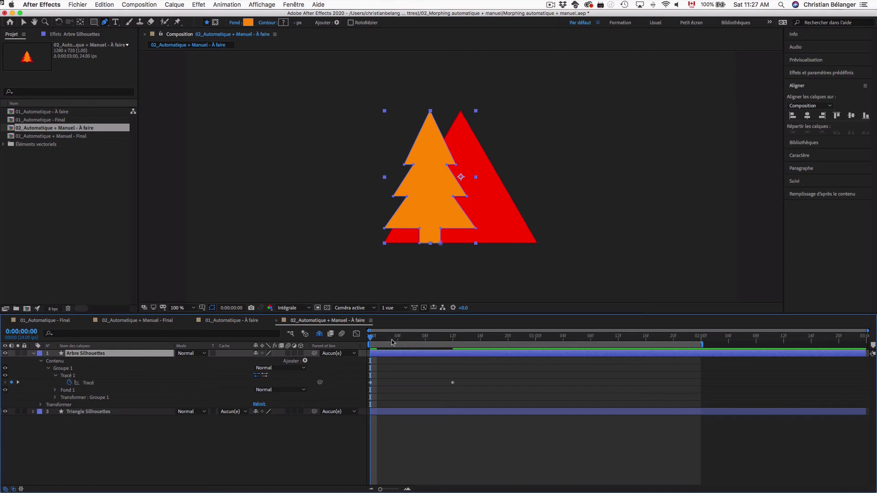
key("k")
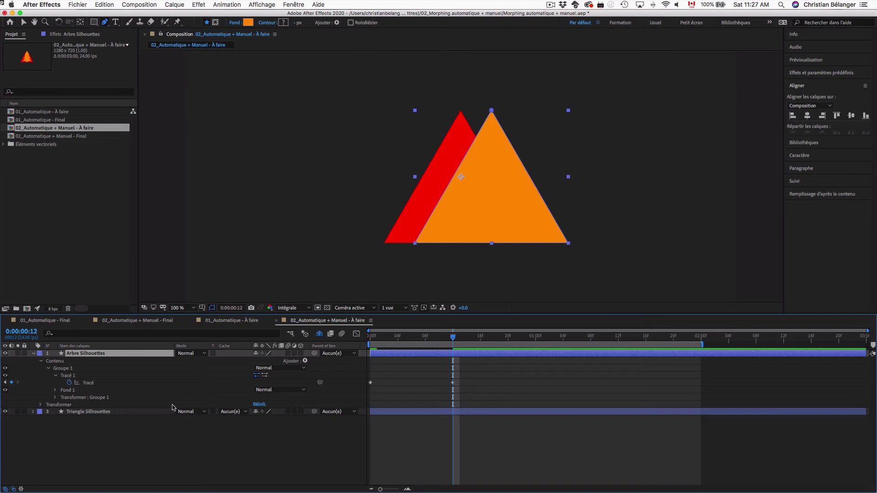
left_click(68, 404)
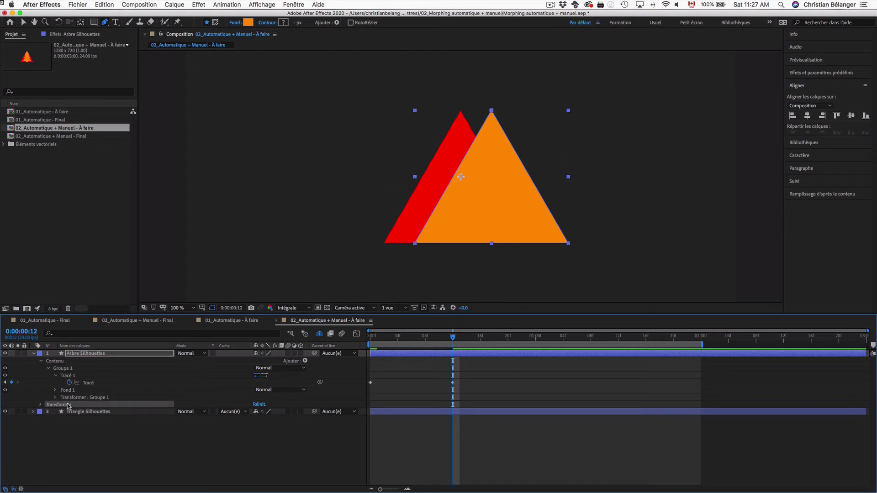
Step: Show Point d'ancrage and Position on Arbre Silhouettes and keyframe both at frames 12 and 0
key("a")
key("shift+p")
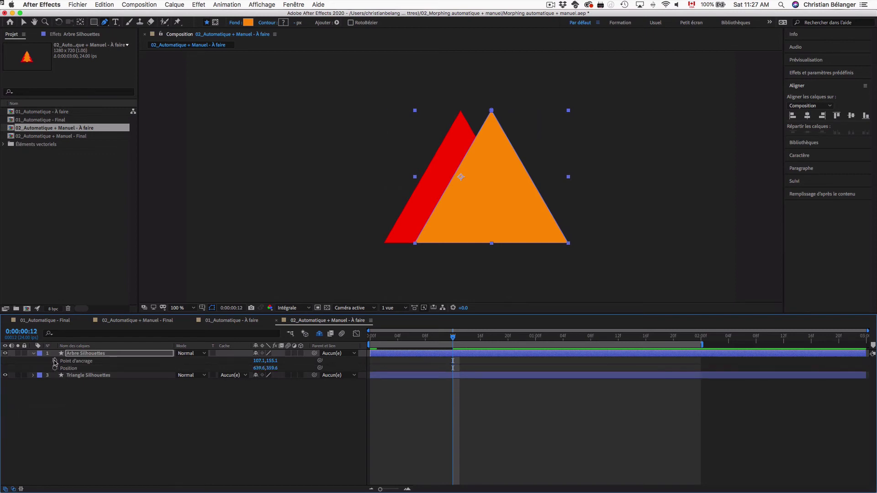
left_click_drag(54, 361, 55, 368)
key("u")
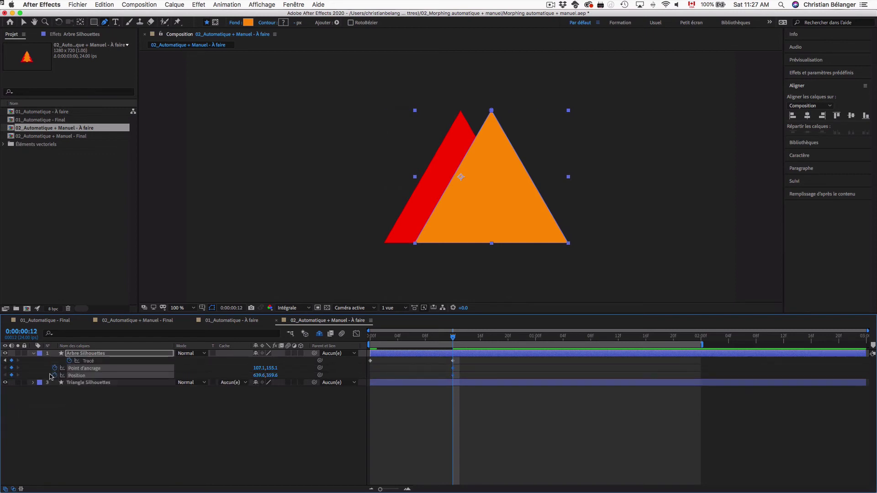
left_click(371, 336)
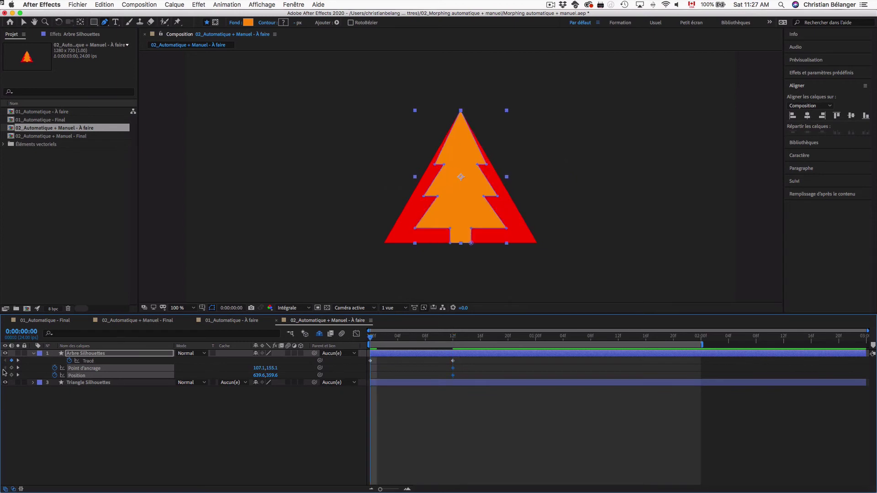
left_click(11, 368)
left_click(12, 375)
Step: At frame 12, centre the anchor point so the orange triangle sits over the red one
left_click(452, 337)
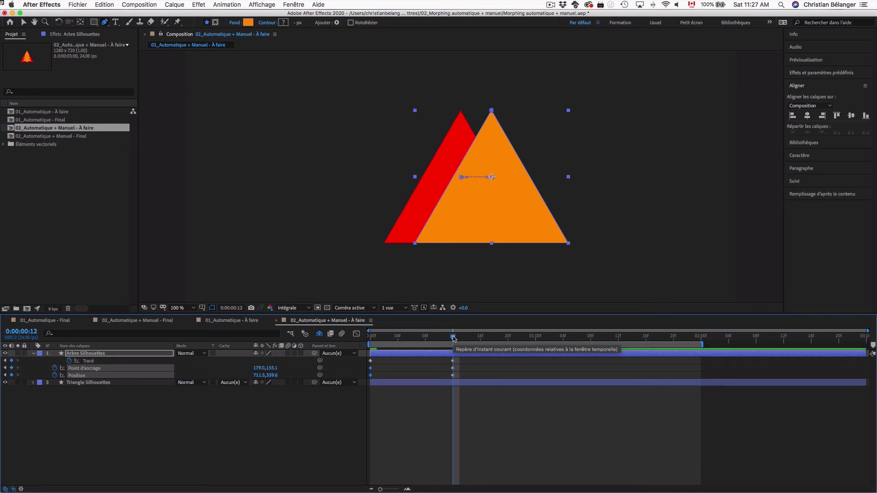
key("super+alt+Home")
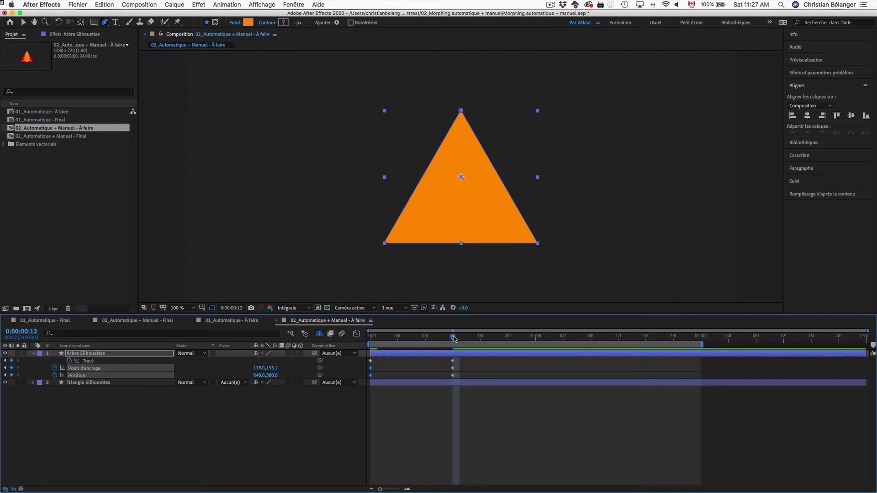
left_click_drag(453, 338, 347, 339)
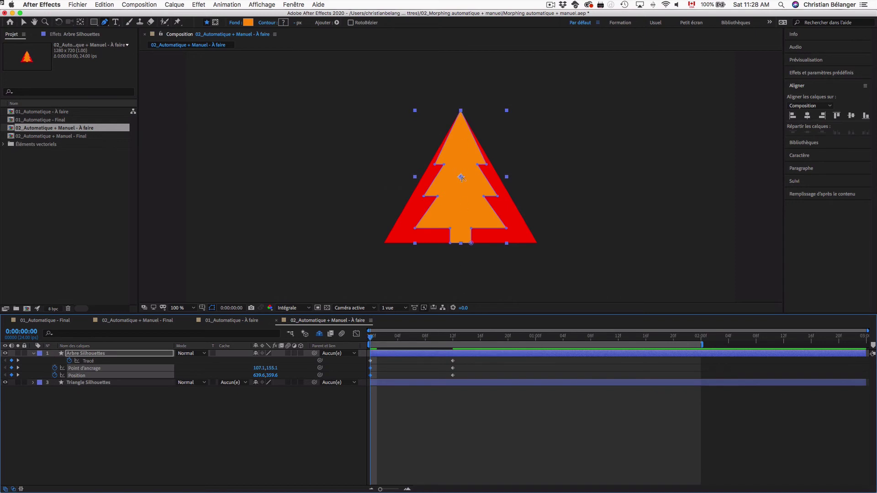
Step: Step back and forth between the tree keyframe and the frame-12 triangle keyframe
left_click(453, 339)
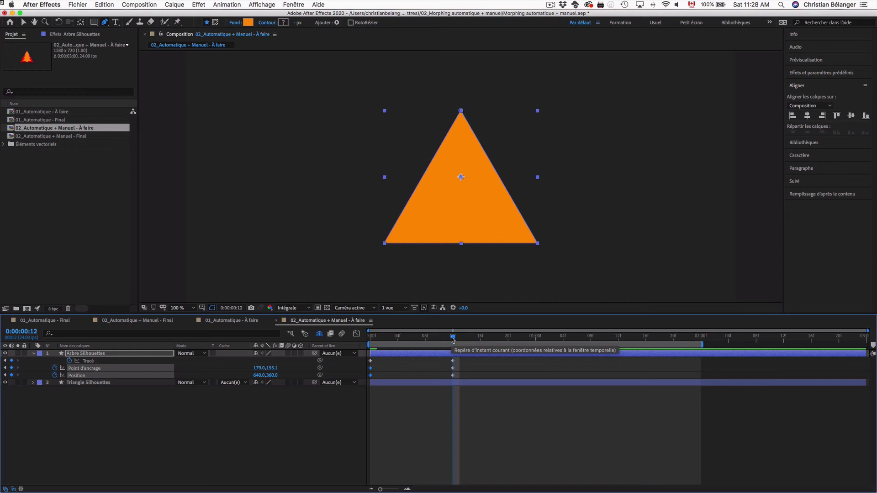
key("j")
key("k")
key("j")
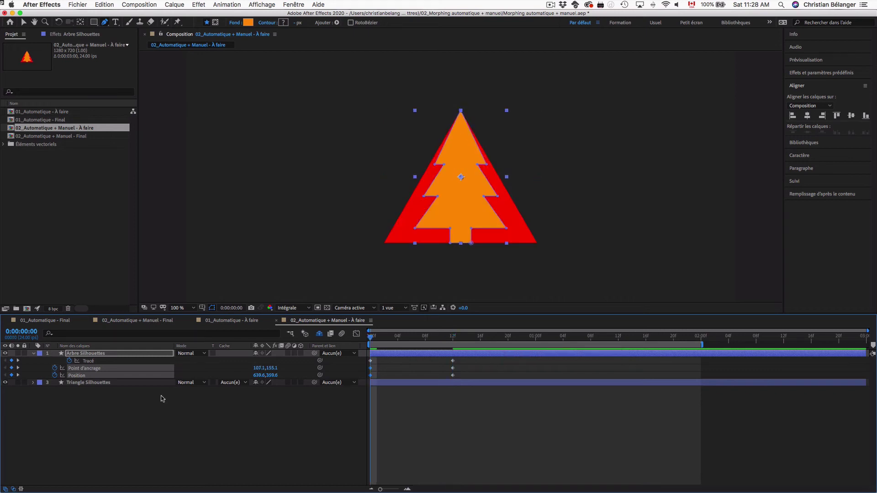
Step: Hide Triangle Silhouettes and preview the tree morphing into the centred triangle
left_click(5, 382)
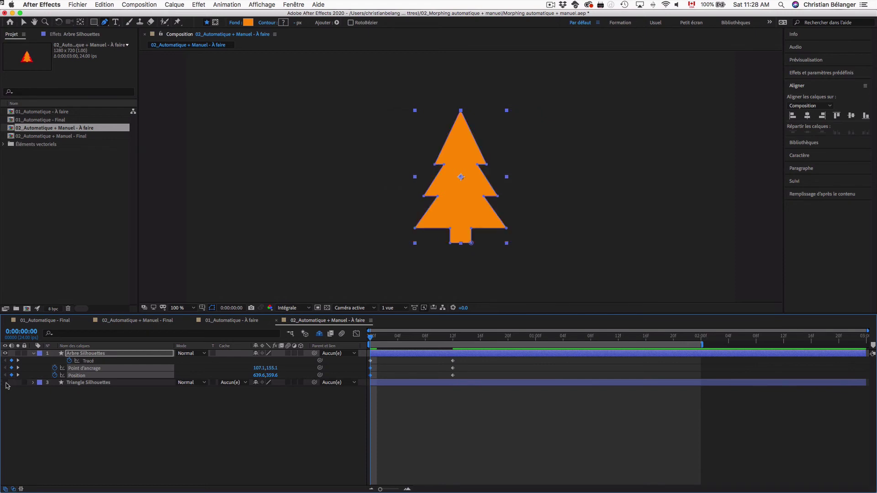
key("k")
key("j")
key("space")
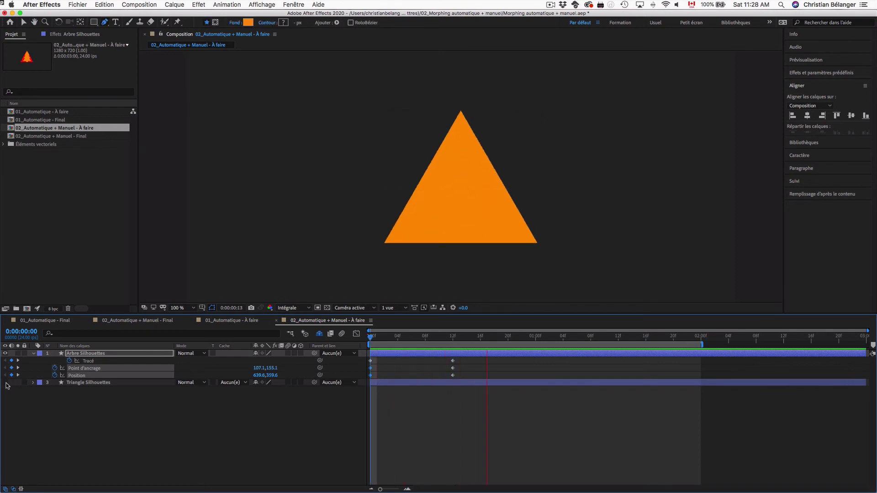
left_click_drag(456, 337, 350, 338)
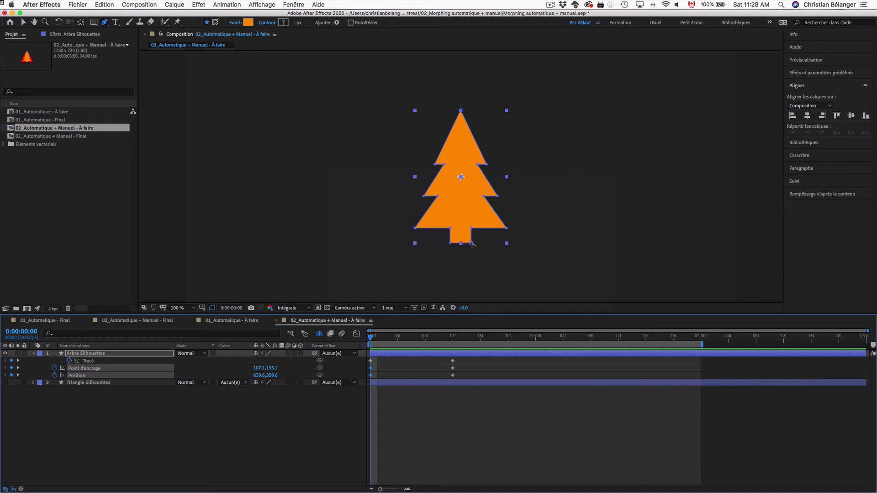
Step: Set the tree's top point as the path's first vertex and preview the morph
left_click(454, 103, "super")
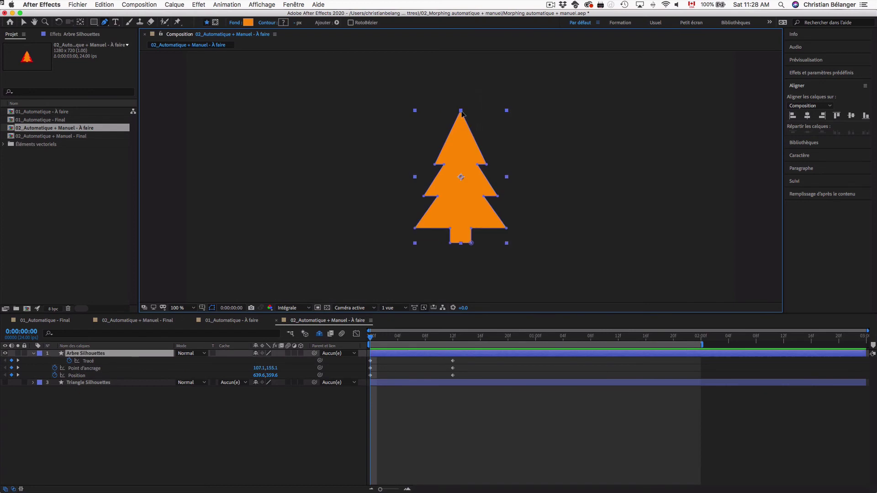
right_click(462, 111)
mouse_move(512, 125)
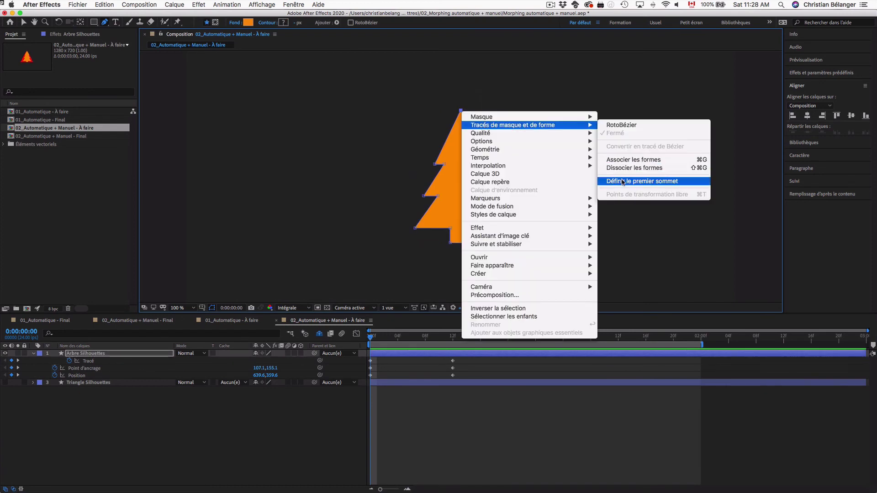
left_click(623, 181)
key("space")
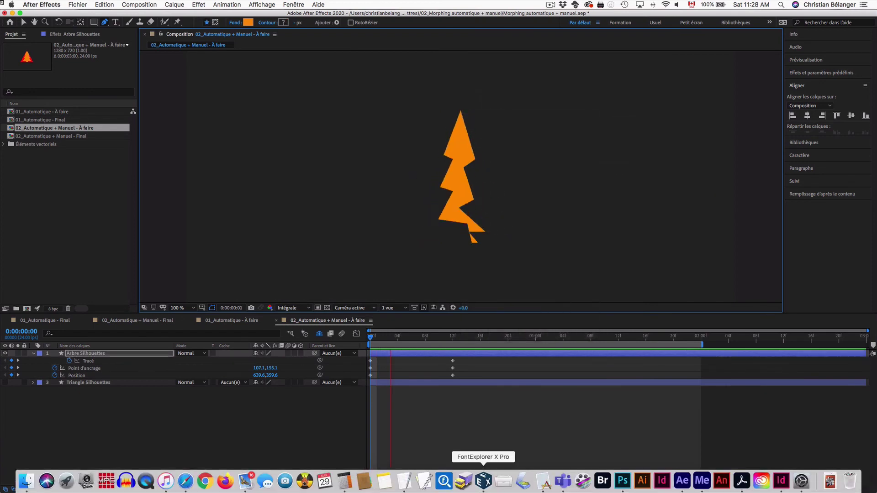
key("space")
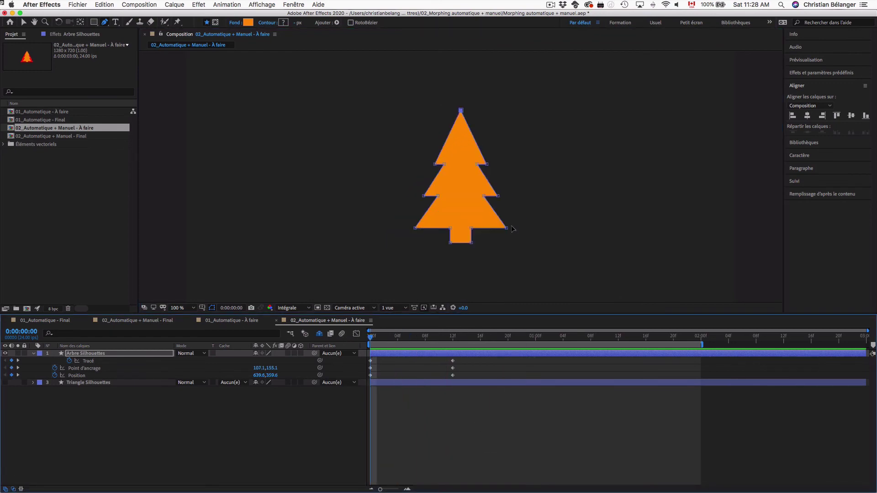
Step: Make the tree's bottom-right vertex the first vertex instead and preview the morph
left_click(507, 230)
right_click(506, 231)
mouse_move(564, 245)
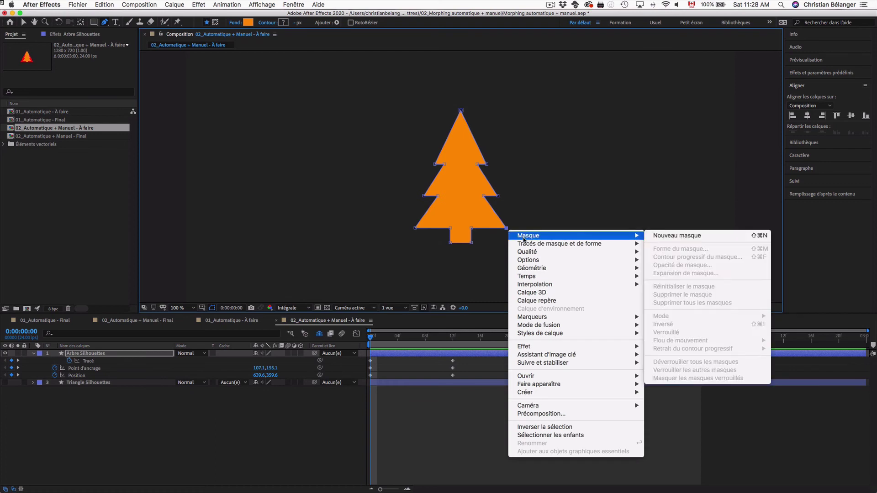
left_click(710, 300)
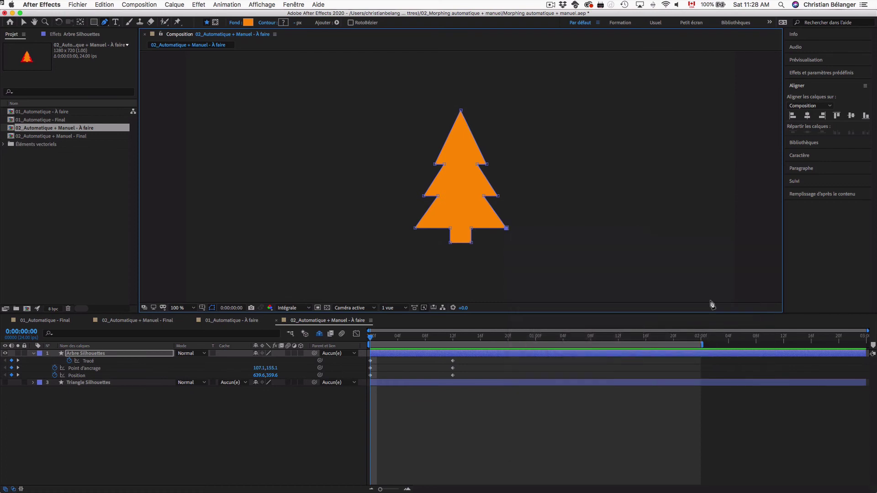
key("space")
key("space")
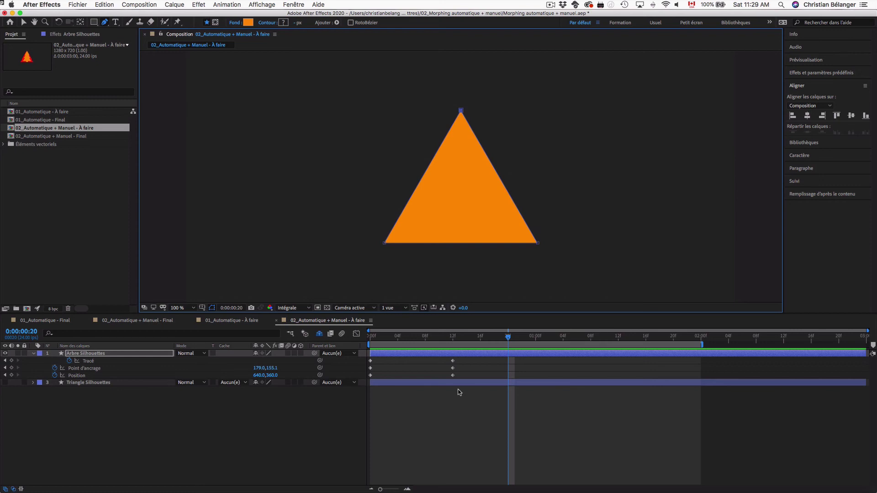
Step: Move the frame-12 triangle keyframes out to about one second
left_click(453, 337)
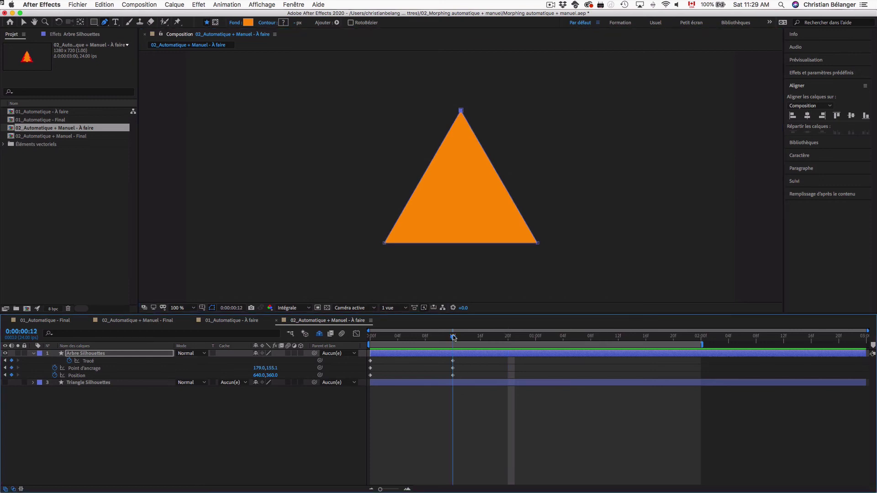
left_click_drag(453, 337, 453, 337)
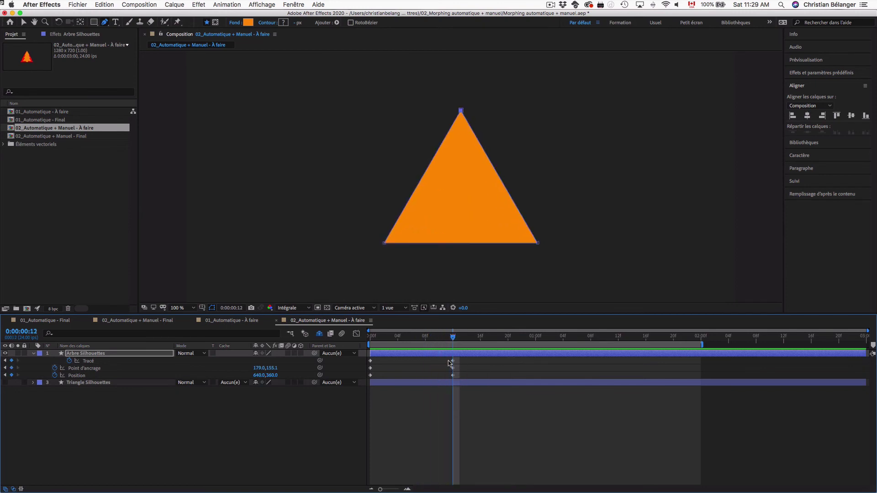
mouse_move(446, 358)
left_mouse_down()
mouse_move(456, 377)
mouse_move(535, 376)
left_mouse_up()
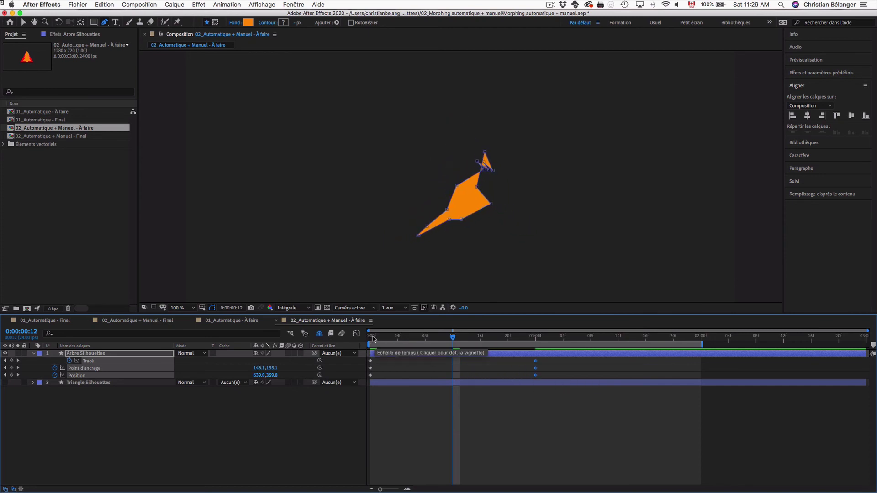
Step: Copy the frame-0 tree keyframes and paste them at frame 8
left_click(372, 338)
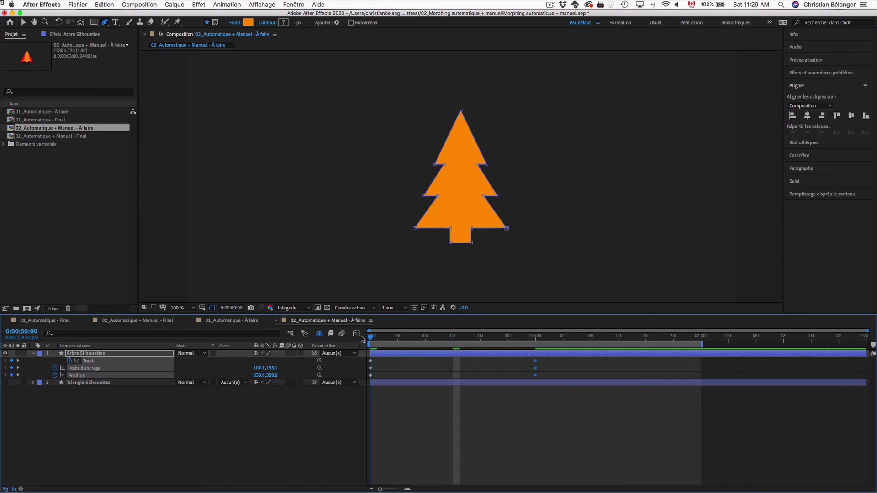
left_click_drag(379, 359, 368, 378)
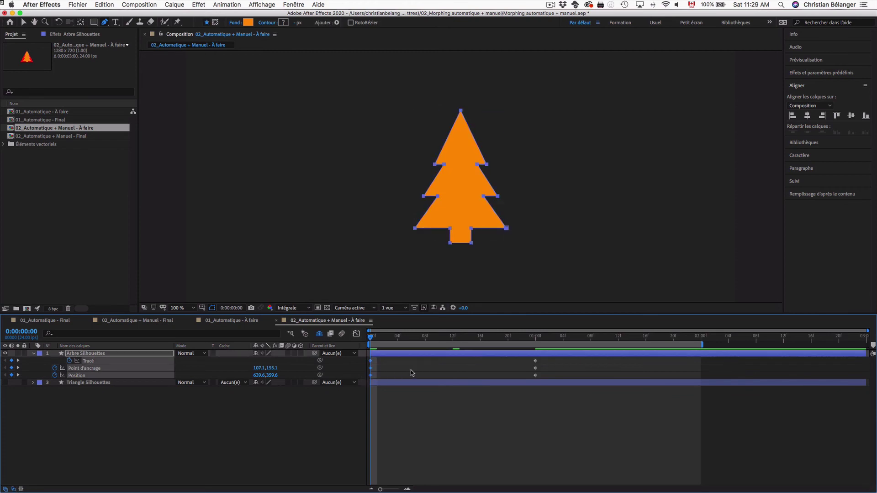
left_click_drag(395, 339, 427, 340)
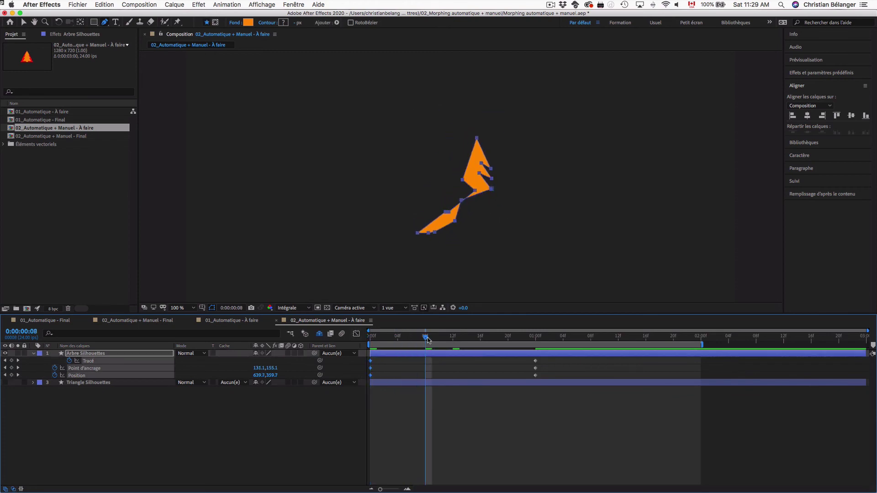
key("cmd+v")
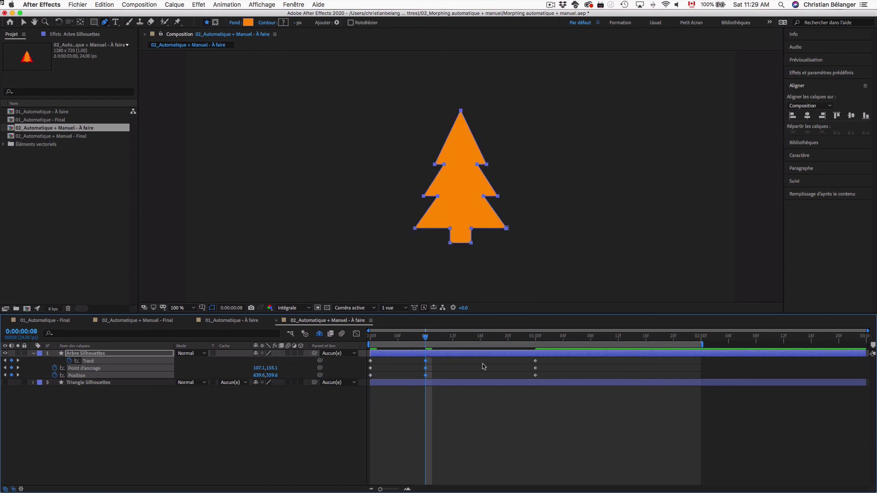
Step: Show and lock Triangle Silhouettes, select the frame-8 path keyframe, and zoom the viewer to 200%
left_click(6, 382)
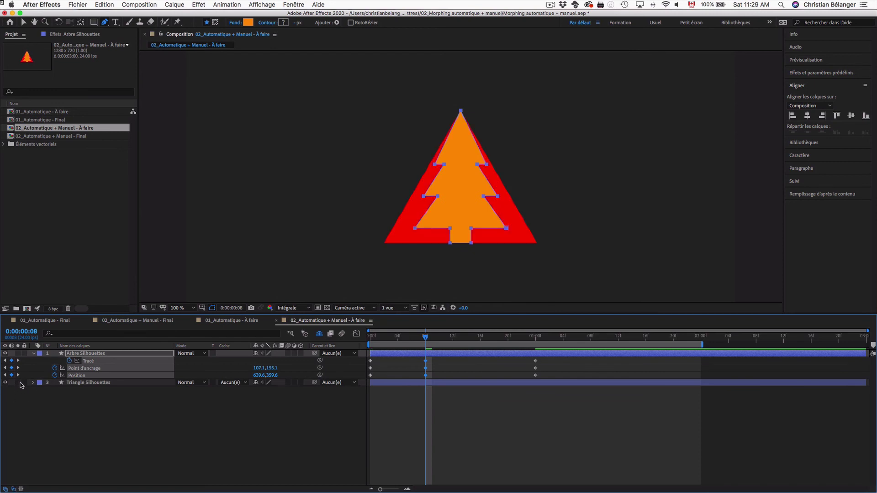
left_click(24, 382)
left_click(426, 361)
left_click(426, 361)
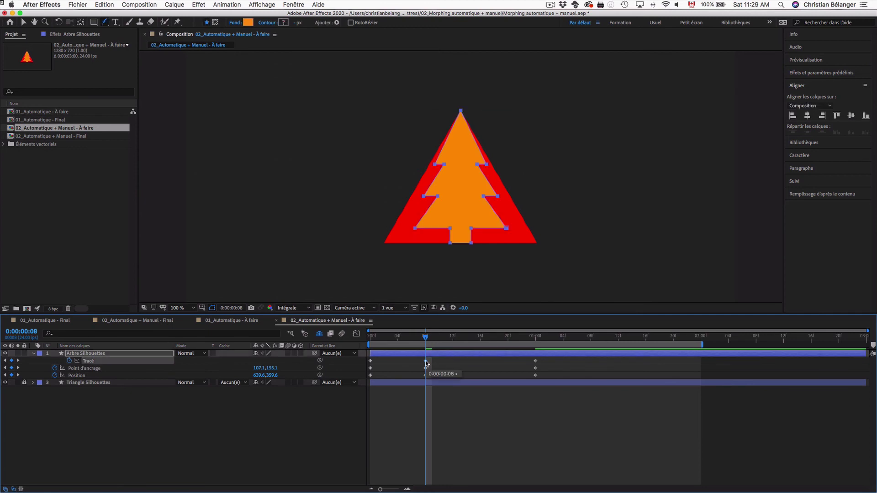
key("period")
mouse_move(423, 229)
left_mouse_down()
mouse_move(383, 231)
mouse_move(371, 215)
left_mouse_up()
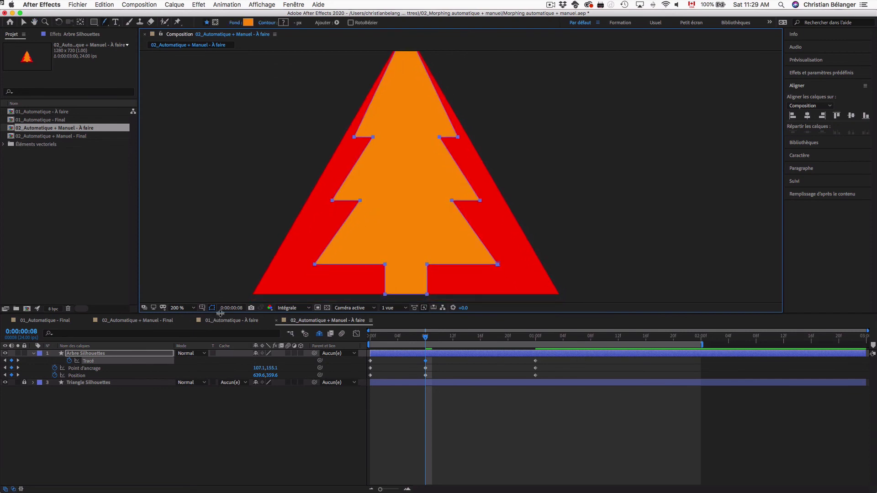
Step: Turn on the grid, then drag the top tier and upper notch vertices onto the triangle's edges
left_click(202, 308)
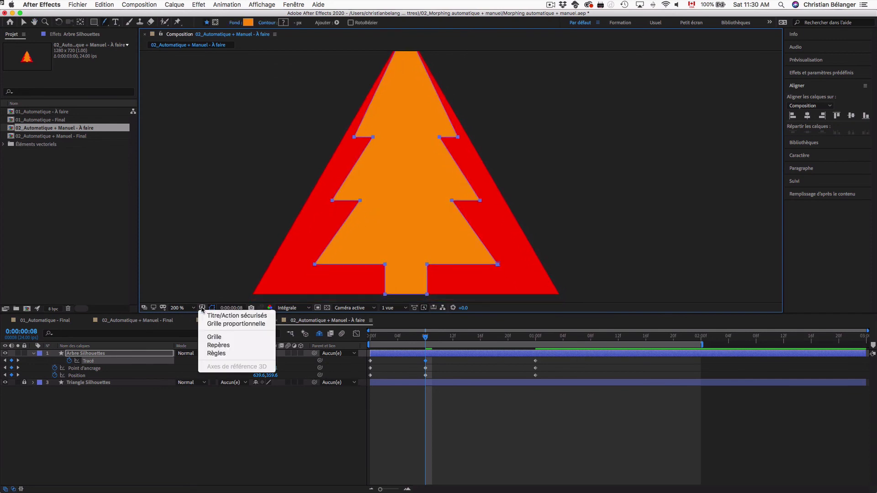
left_click(215, 338)
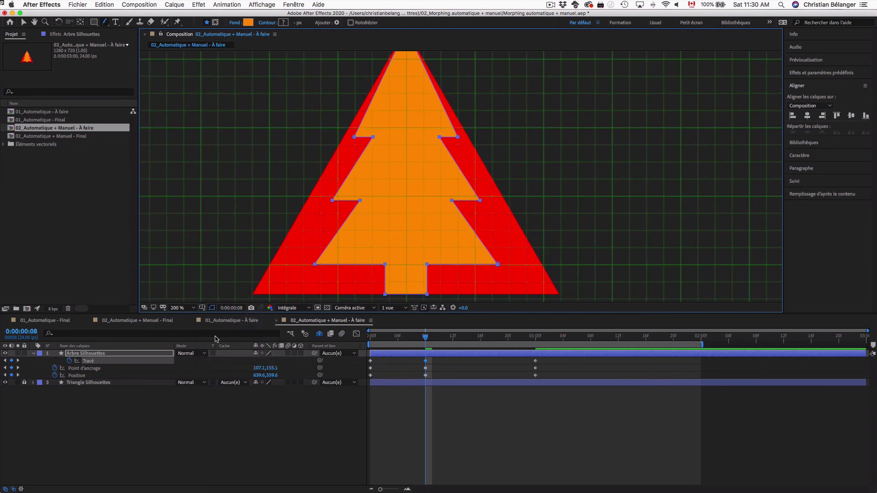
left_click(355, 136)
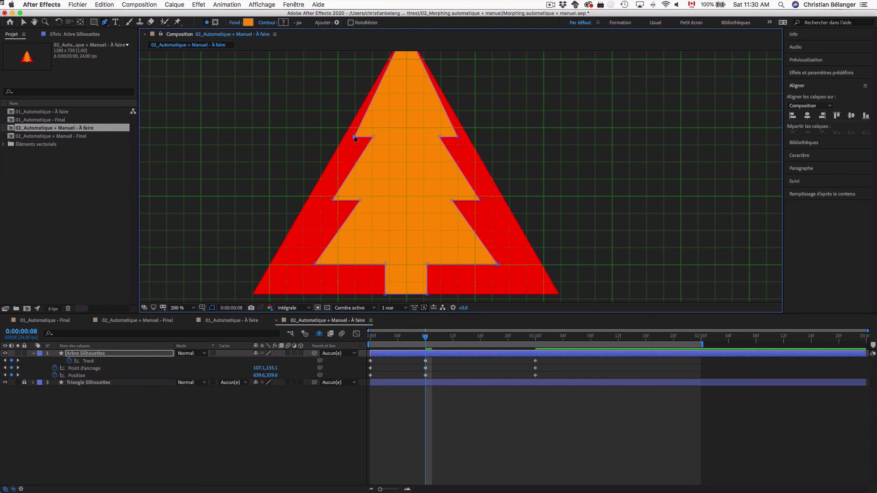
left_click_drag(354, 137, 343, 136)
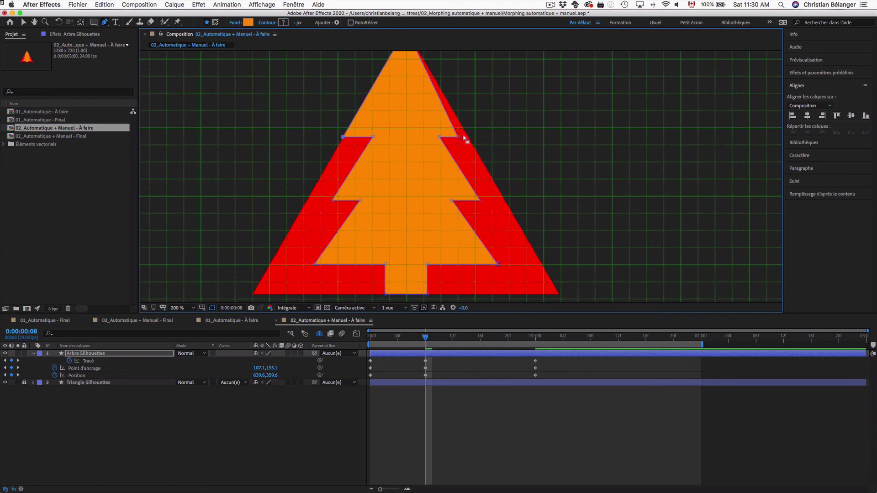
left_click_drag(456, 137, 468, 137)
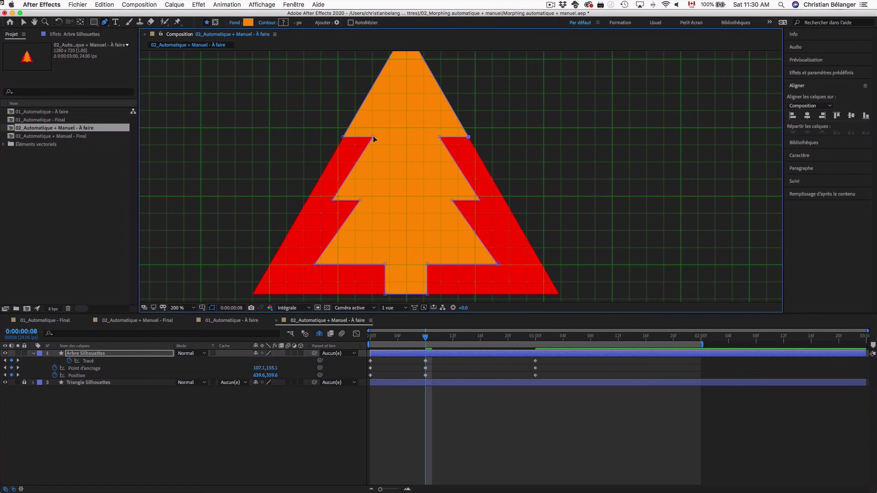
left_click_drag(363, 153, 330, 162)
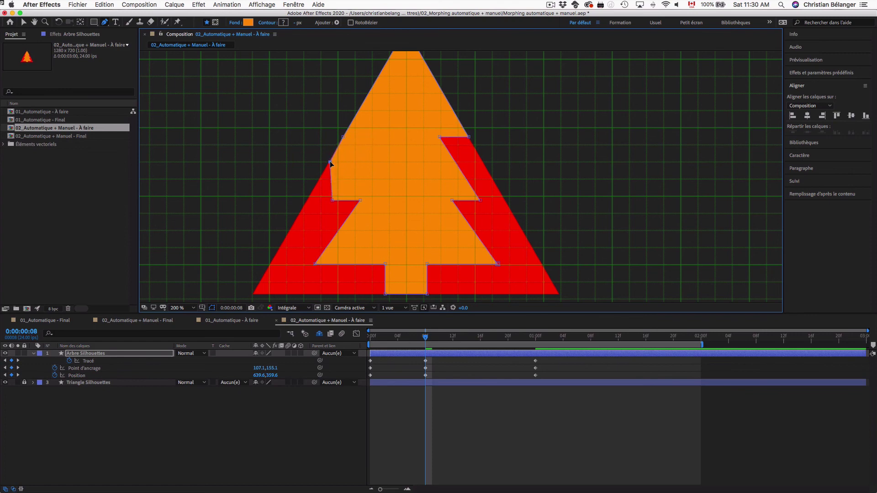
left_click(330, 162)
mouse_move(440, 137)
left_mouse_down()
mouse_move(460, 158)
mouse_move(483, 163)
left_mouse_up()
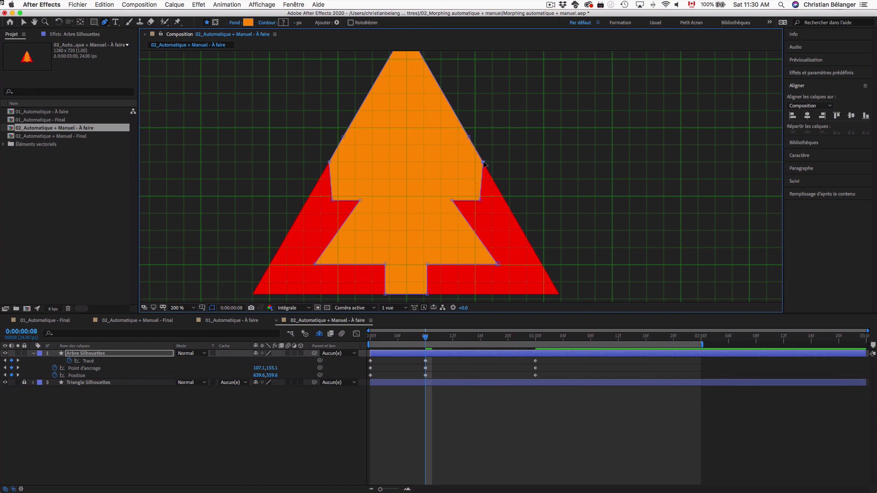
Step: Drag the lower notch, bottom corner and trunk vertices onto the triangle's sides and base
left_click_drag(331, 199, 297, 213)
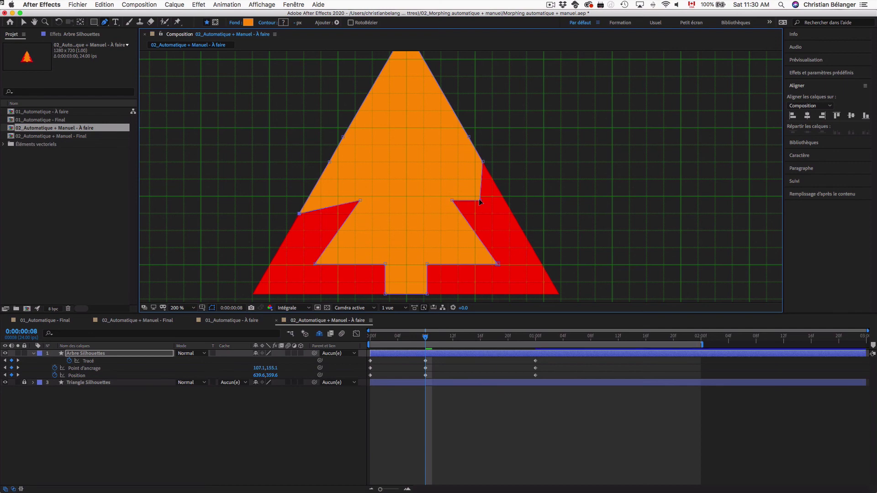
left_click_drag(479, 200, 514, 215)
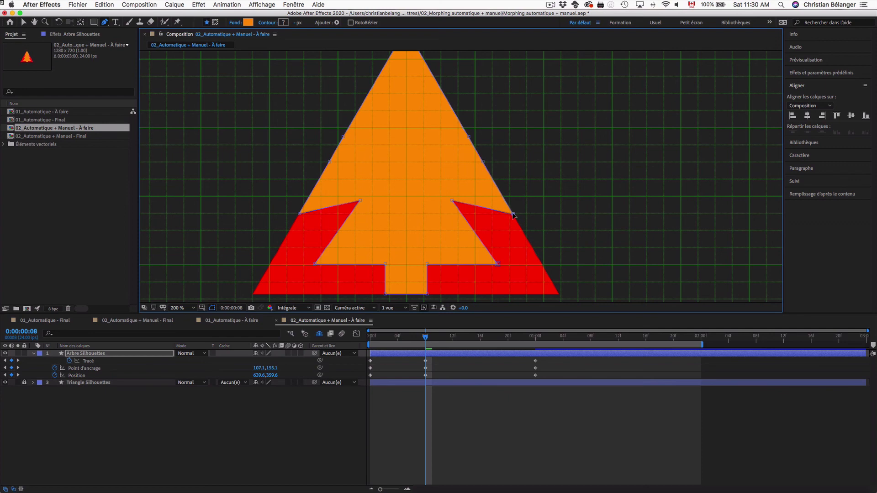
left_click_drag(361, 201, 291, 232)
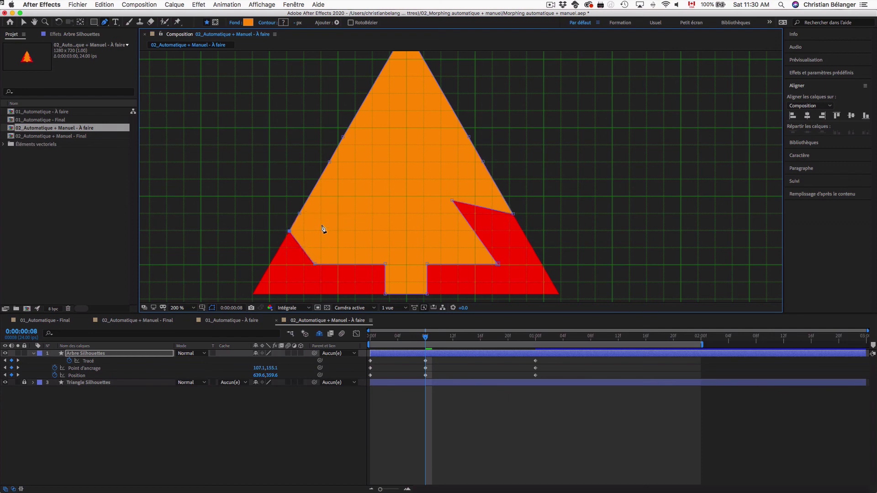
left_click_drag(451, 201, 524, 233)
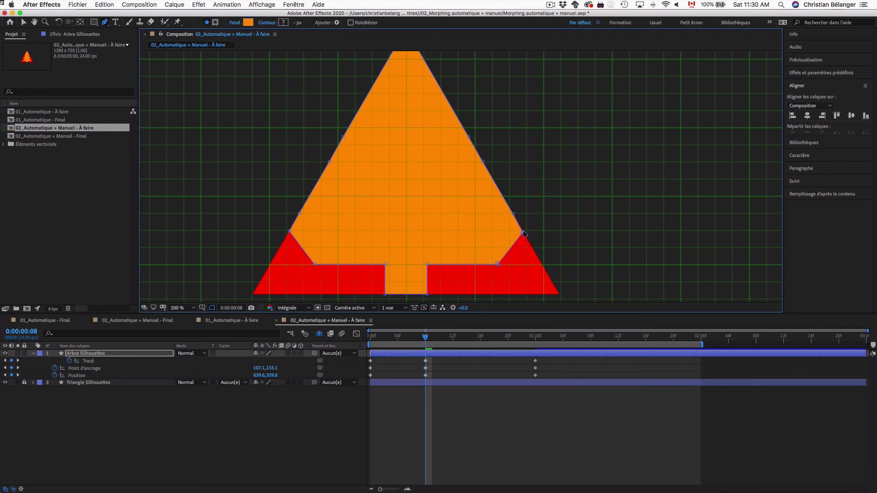
left_click_drag(315, 264, 253, 293)
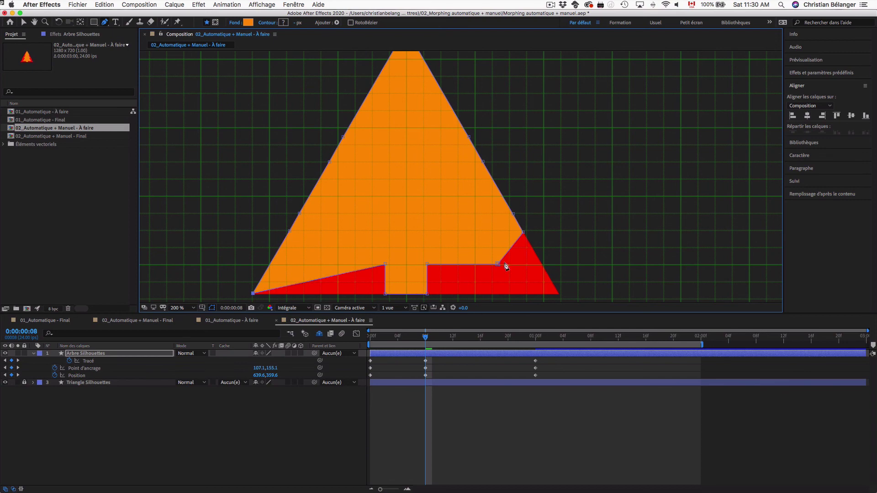
left_click_drag(498, 264, 559, 292)
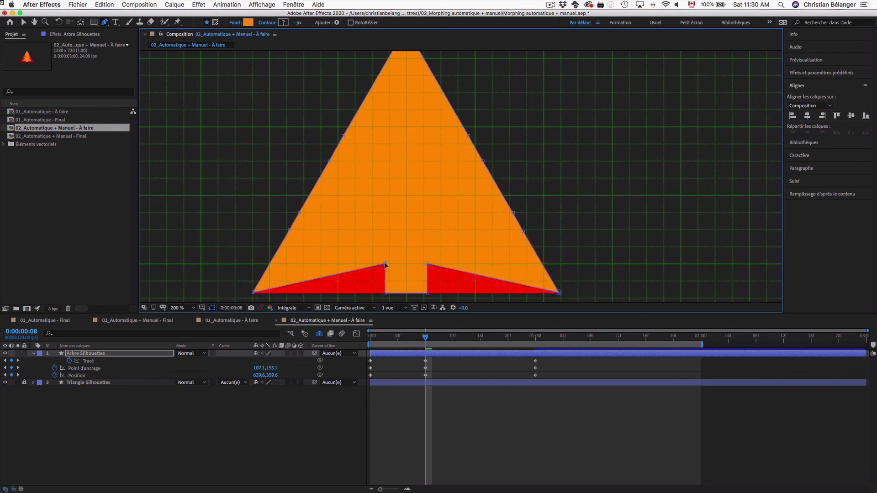
left_click_drag(385, 264, 338, 292)
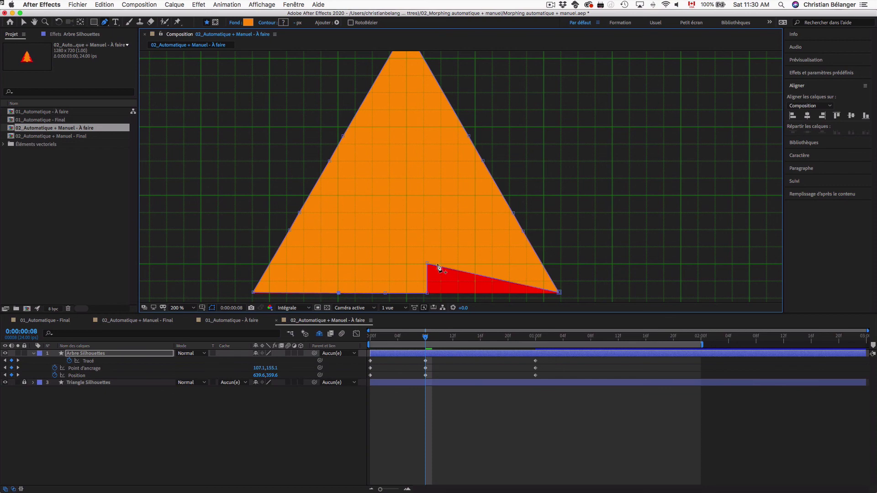
left_click_drag(437, 267, 473, 291)
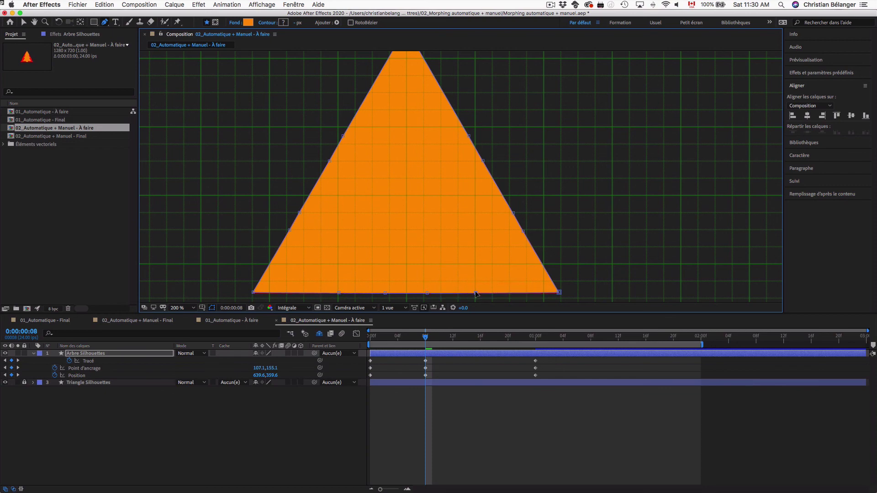
mouse_move(431, 340)
left_mouse_down()
mouse_move(414, 341)
mouse_move(425, 342)
left_mouse_up()
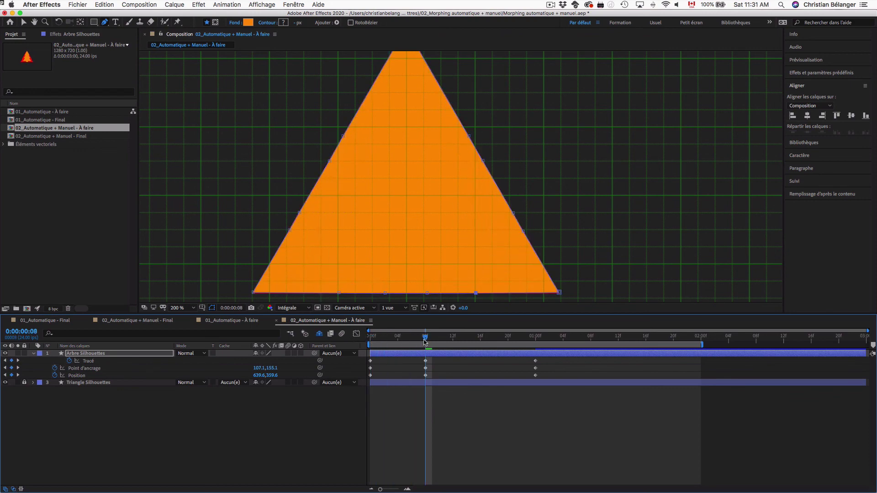
left_click(203, 309)
left_click(213, 339)
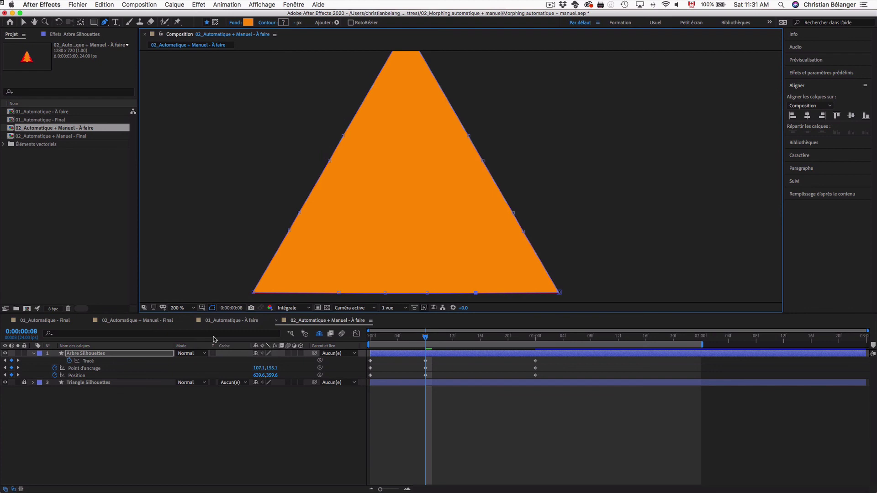
key("slash")
key("Home")
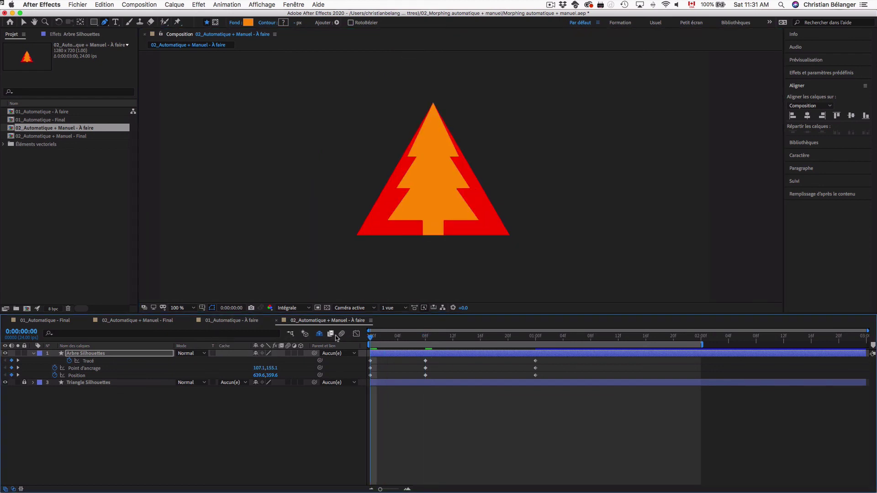
key("space")
key("space")
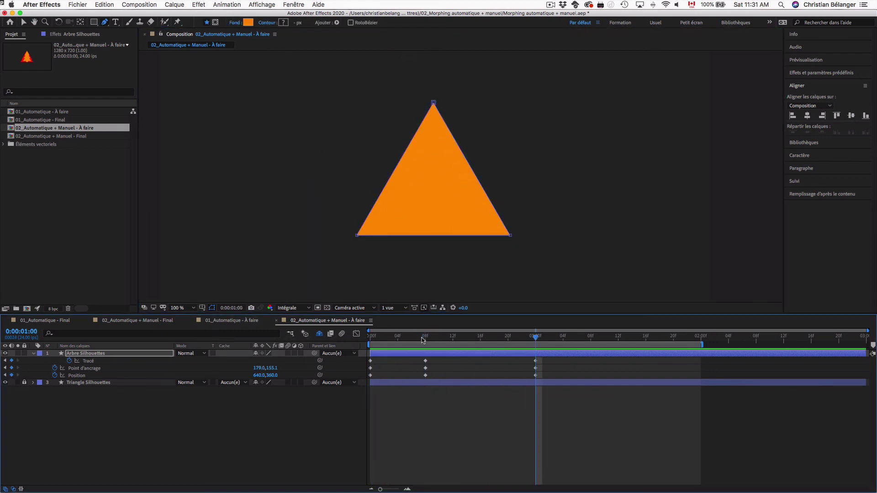
mouse_move(423, 339)
left_mouse_down()
mouse_move(398, 340)
mouse_move(426, 338)
left_mouse_up()
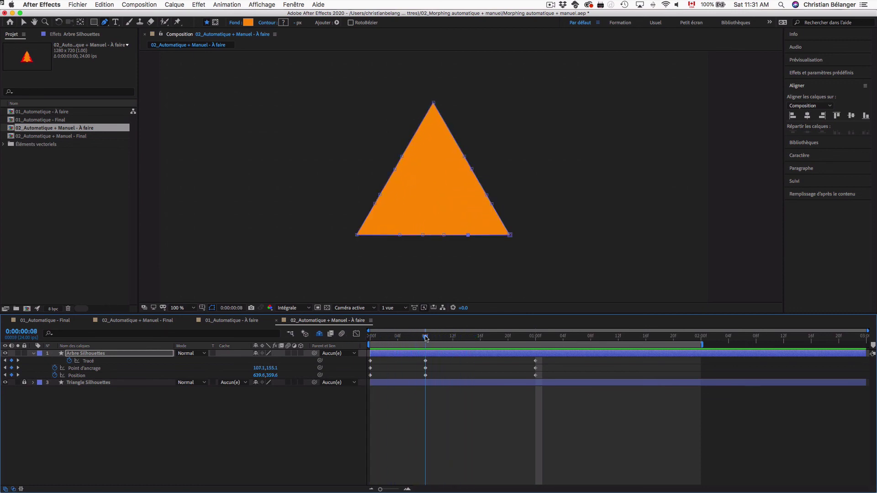
left_click(535, 337)
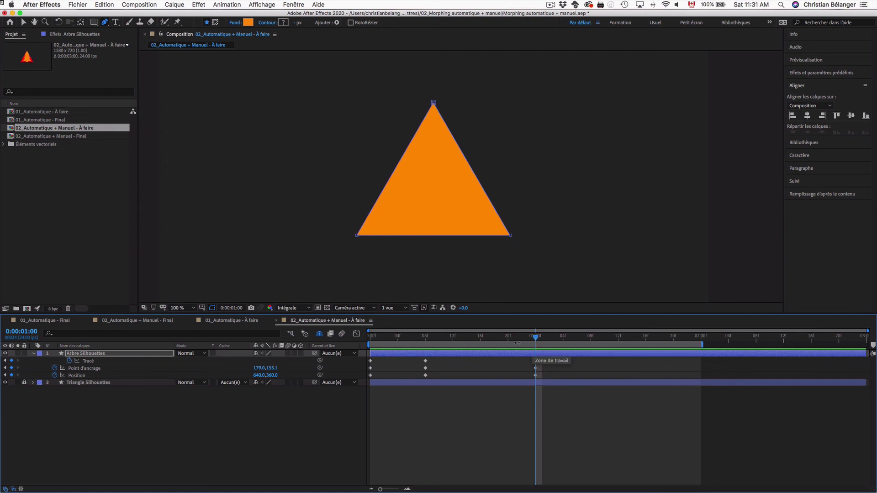
left_click(425, 337)
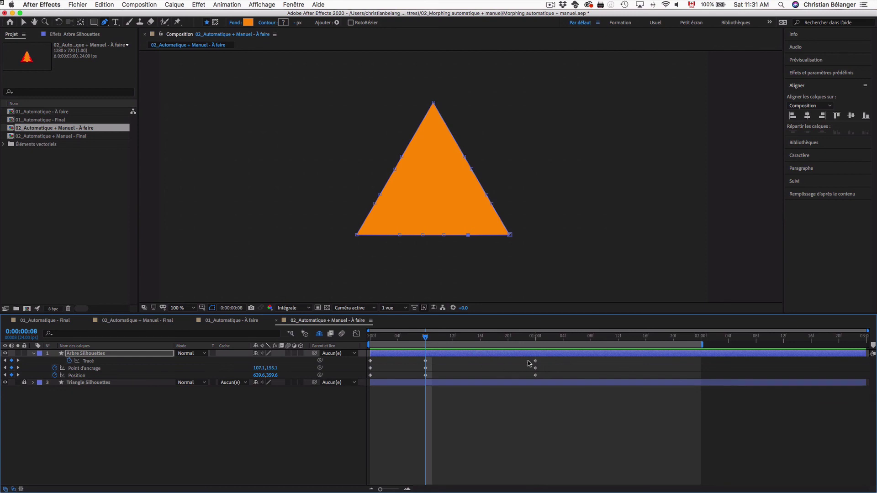
Step: Drag the one-second triangle keyframes back to frame 9, beside the frame-8 keyframes
mouse_move(525, 357)
left_mouse_down()
mouse_move(551, 380)
mouse_move(452, 375)
mouse_move(426, 364)
left_mouse_up()
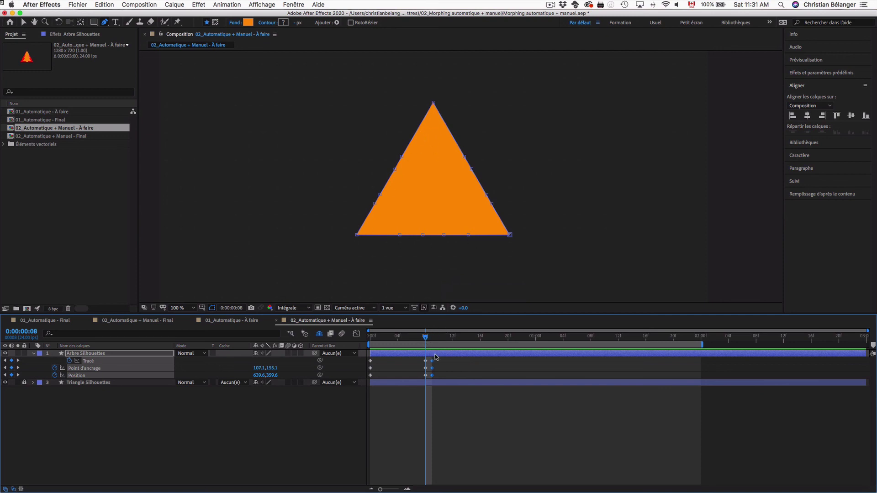
left_click_drag(434, 362, 461, 363)
mouse_move(427, 338)
left_mouse_down()
mouse_move(441, 339)
mouse_move(423, 340)
left_mouse_up()
left_click(459, 376)
left_click_drag(459, 375, 432, 376)
Step: Check the shape at frames 8 and 9, then select the three frame-9 triangle keyframes
mouse_move(429, 339)
left_mouse_down()
mouse_move(371, 340)
mouse_move(425, 340)
left_mouse_up()
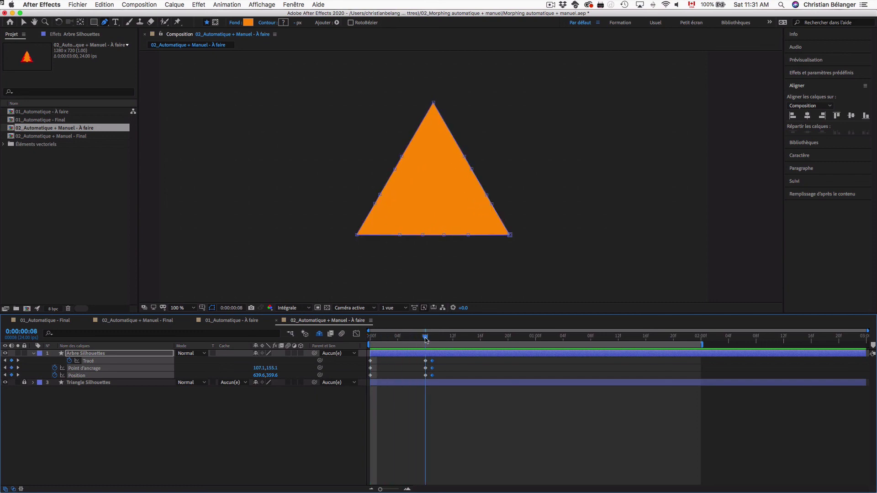
left_click_drag(429, 340, 430, 340)
key("space")
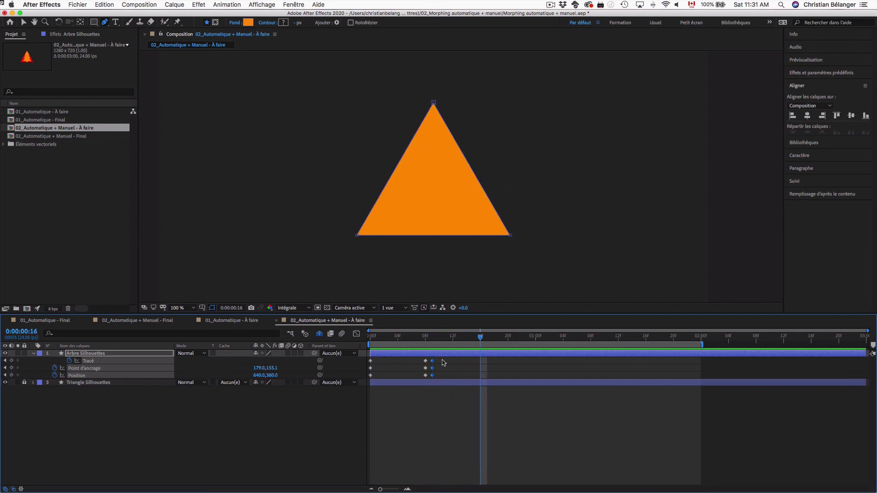
left_click_drag(443, 363, 432, 379)
Step: Paste the frame-9, frame-8 and frame-0 keyframes at frames 16, 17 and one second
key("super+v")
left_click_drag(417, 359, 426, 381)
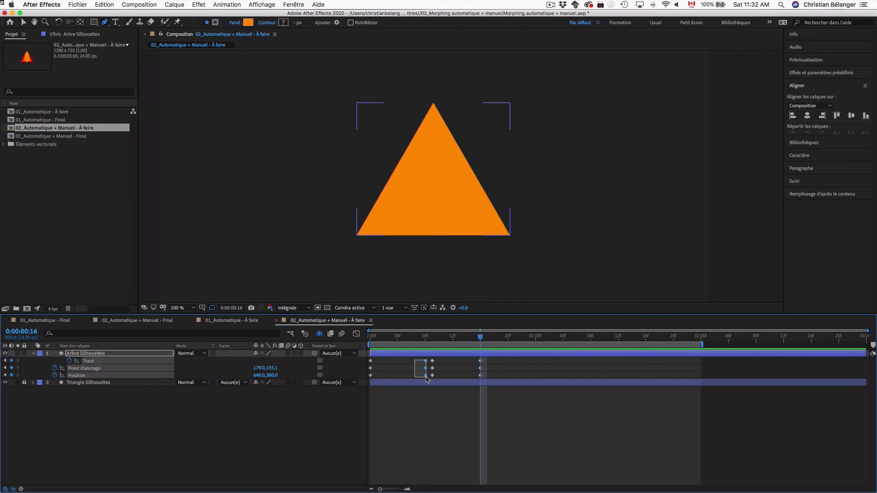
key("Page_Down")
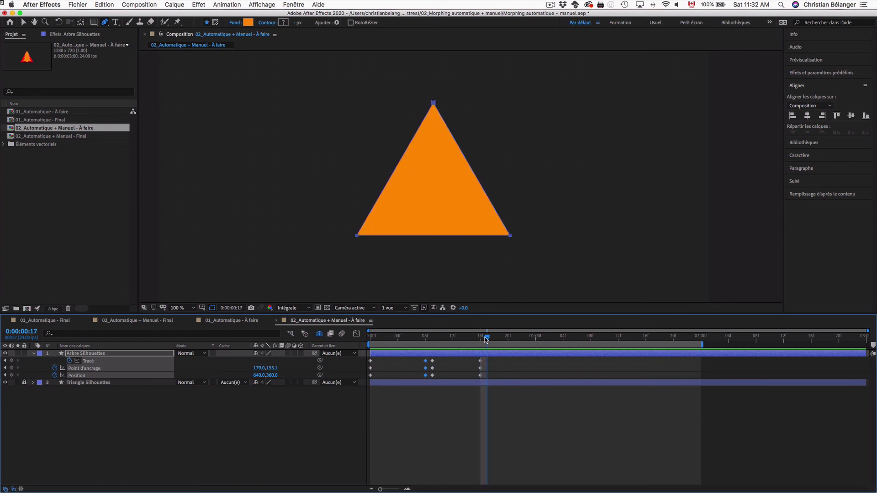
key("super+v")
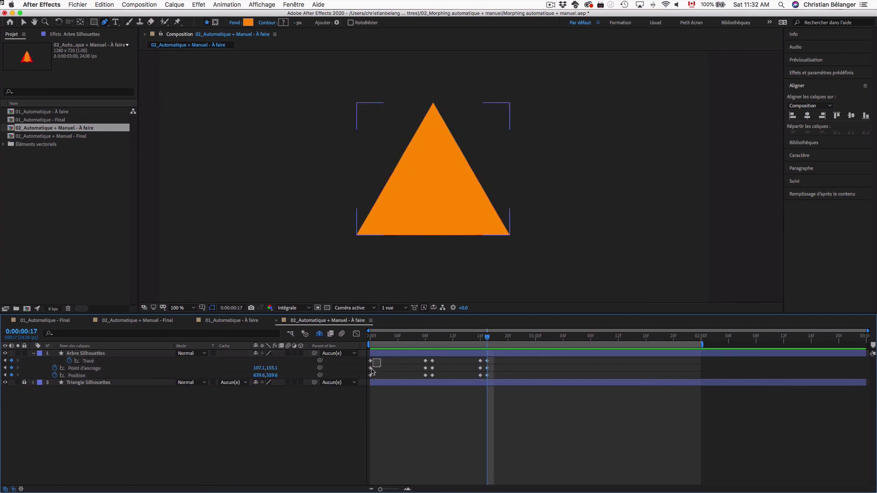
left_click_drag(384, 358, 370, 378)
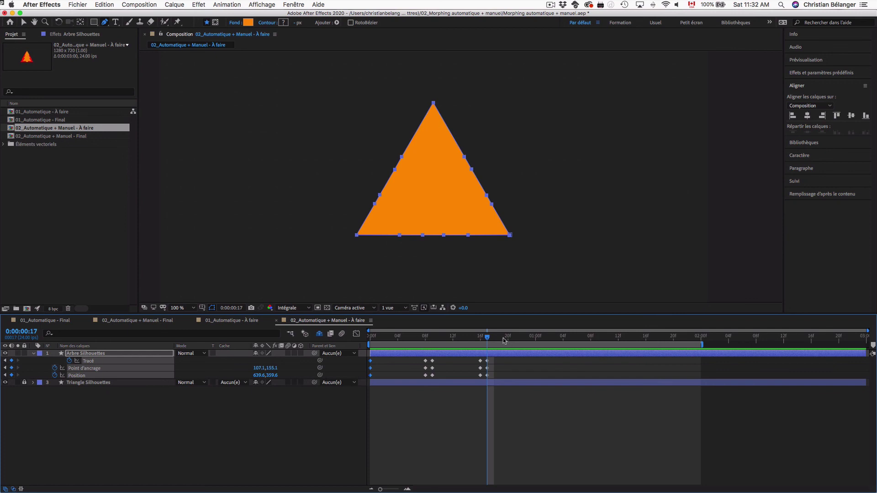
left_click_drag(504, 340, 536, 338)
key("super+v")
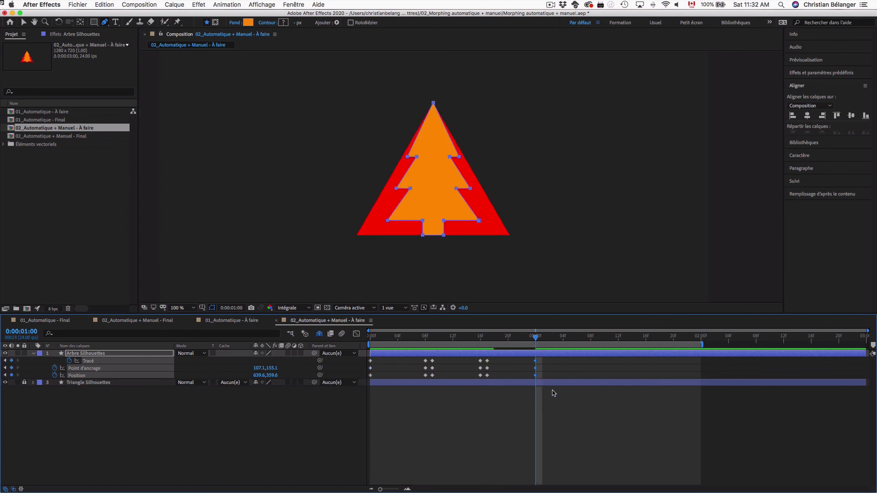
Step: Hide Triangle Silhouettes and preview the tree-triangle-tree morph from the start
left_click(5, 382)
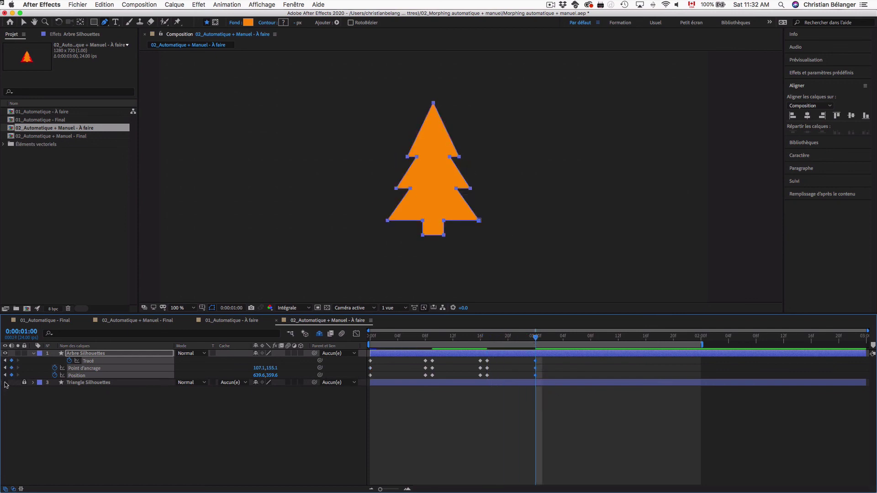
key("Home")
key("space")
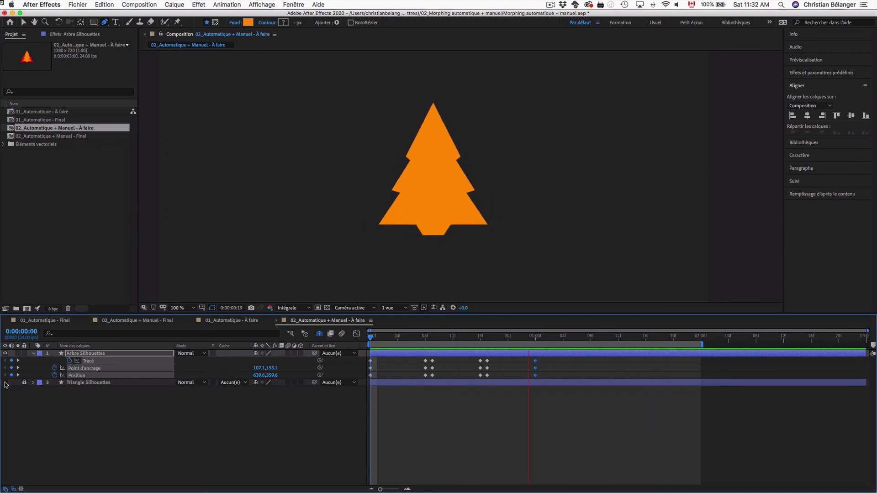
key("space")
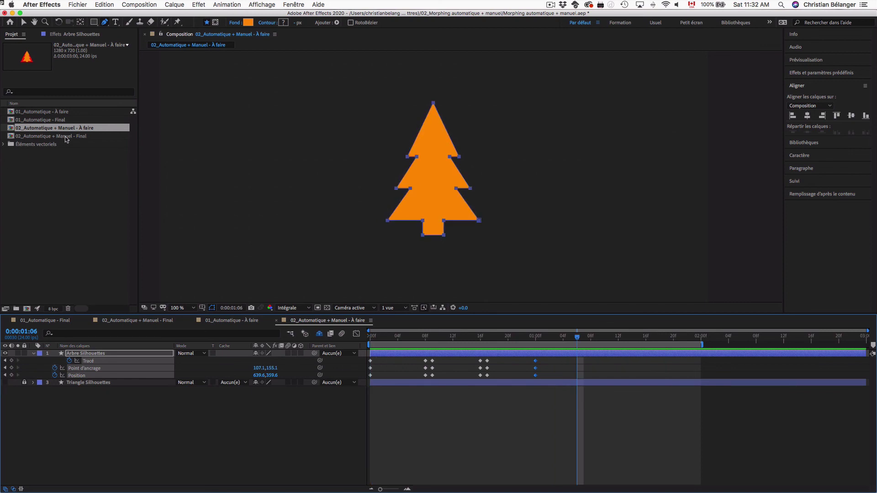
double_click(67, 136)
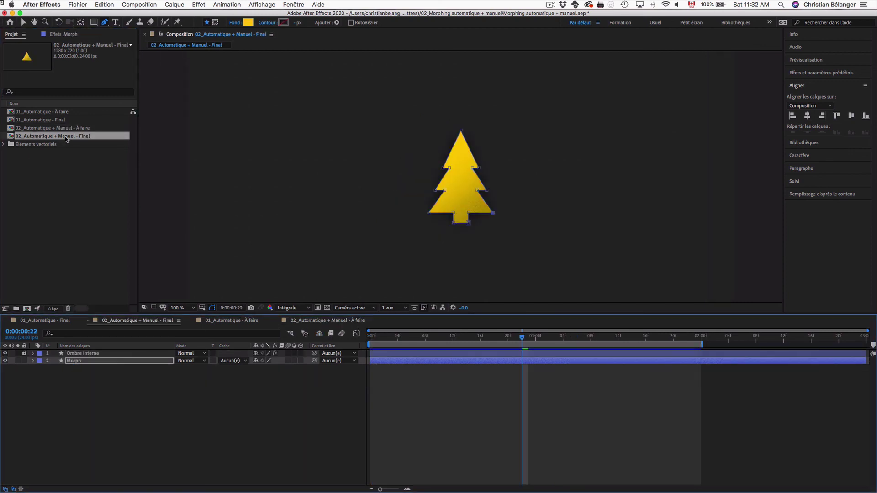
left_click(95, 409)
key("u")
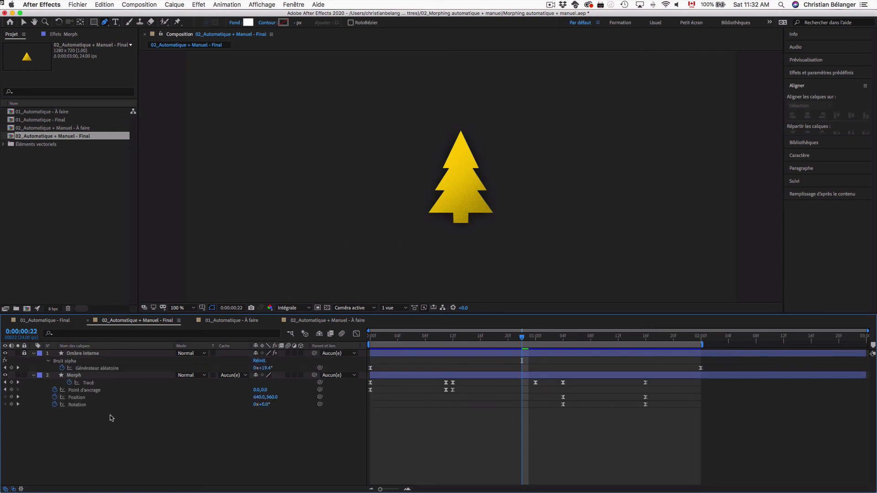
left_click(89, 405)
left_click(90, 405)
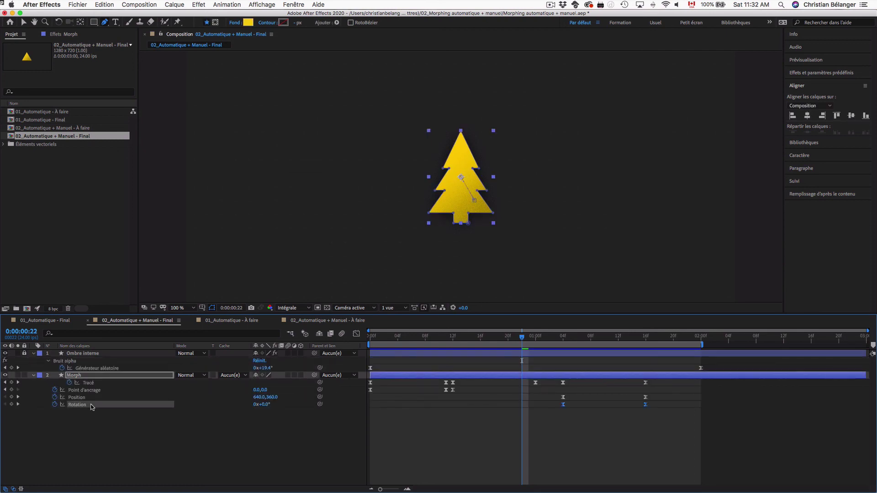
left_click(90, 398)
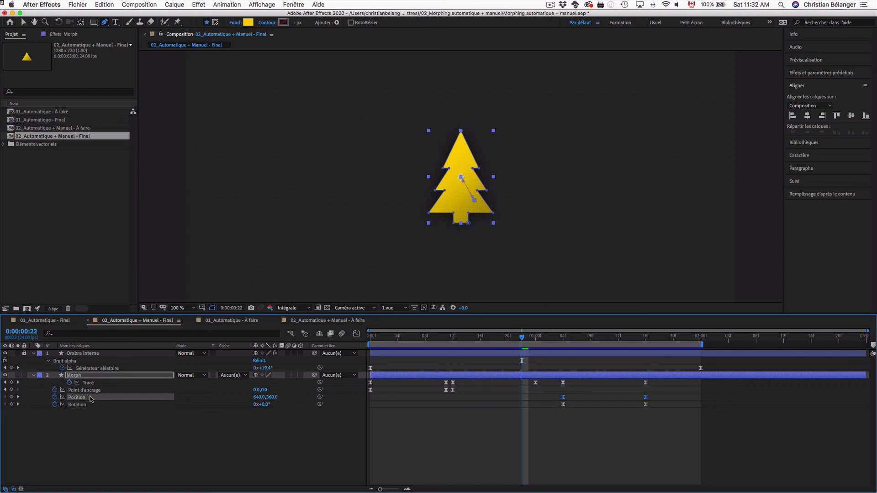
mouse_move(399, 335)
left_mouse_down()
mouse_move(646, 346)
mouse_move(596, 346)
mouse_move(625, 346)
left_mouse_up()
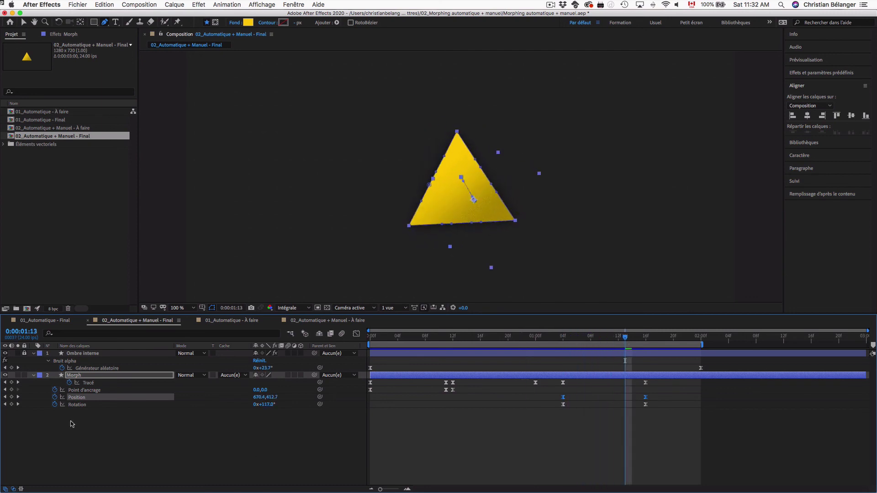
left_click_drag(625, 340, 656, 340)
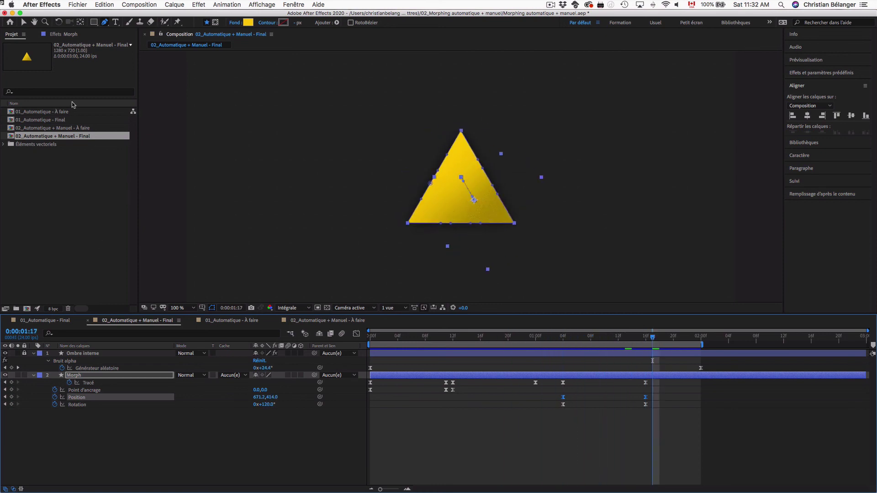
double_click(85, 128)
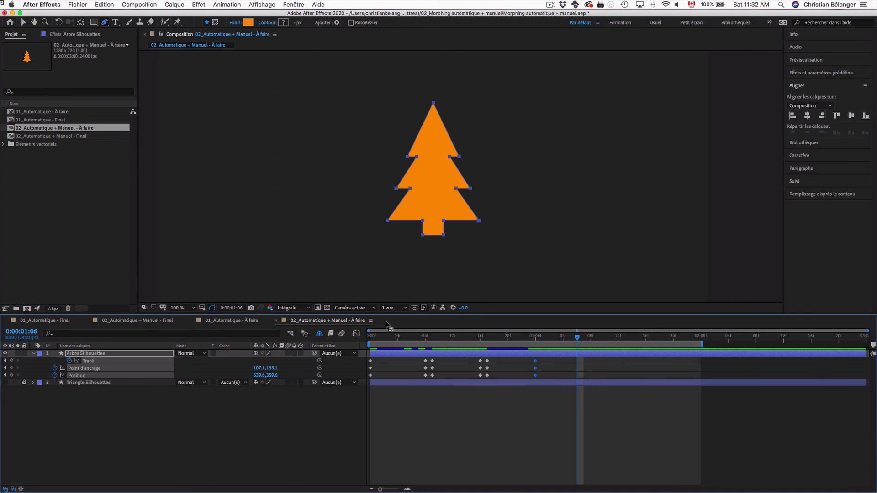
left_click_drag(535, 337, 361, 338)
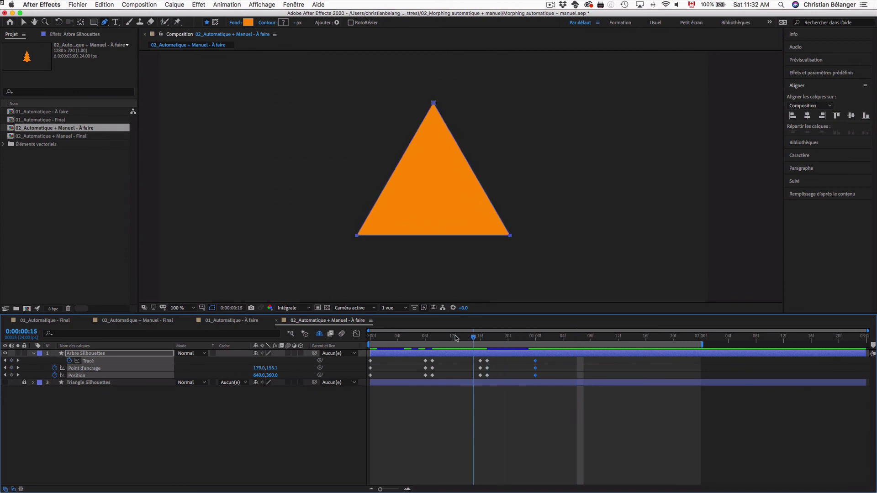
key("space")
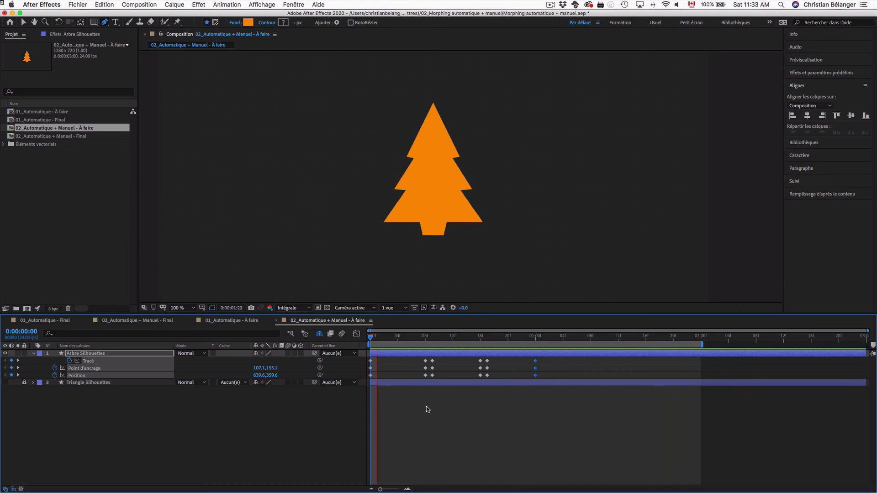
key("space")
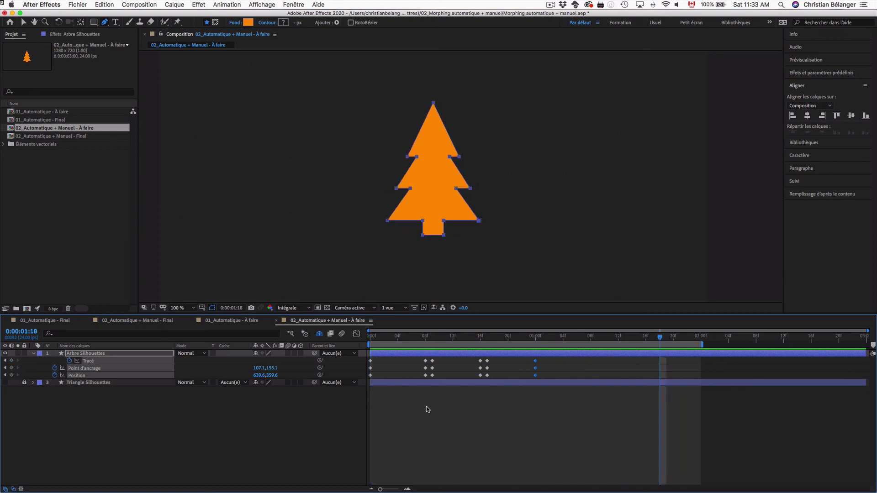